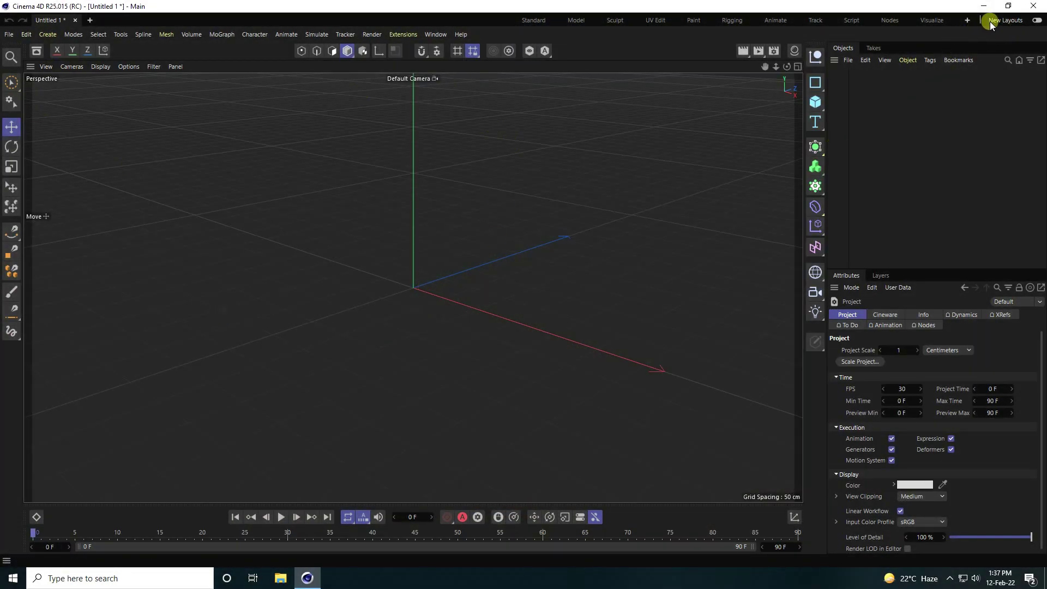
# Step: Toggle New Layouts on and back off to restore the classic Standard layout
pyautogui.click(1037, 20)
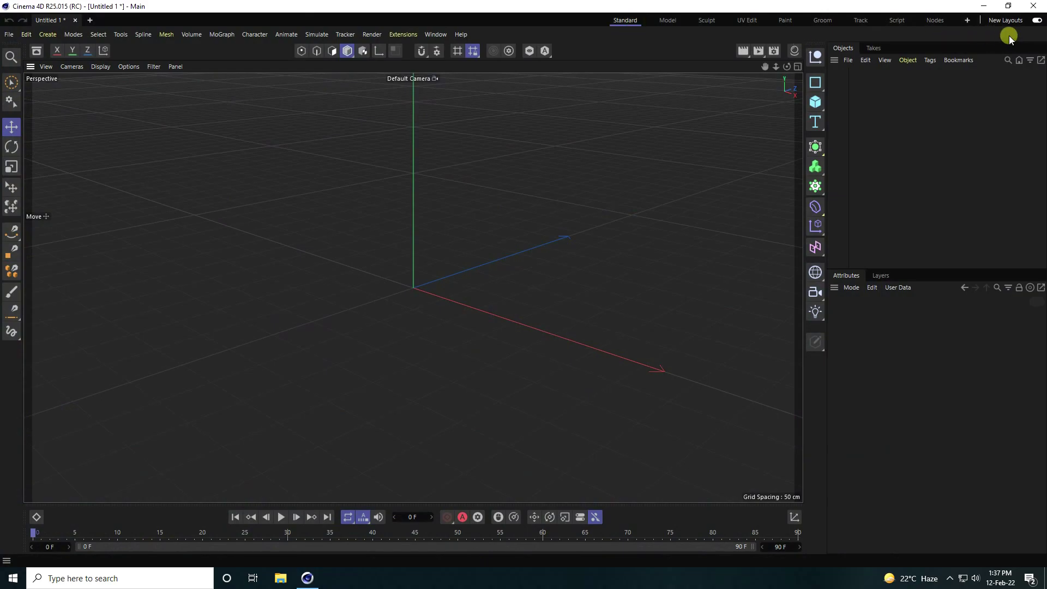
pyautogui.click(1037, 20)
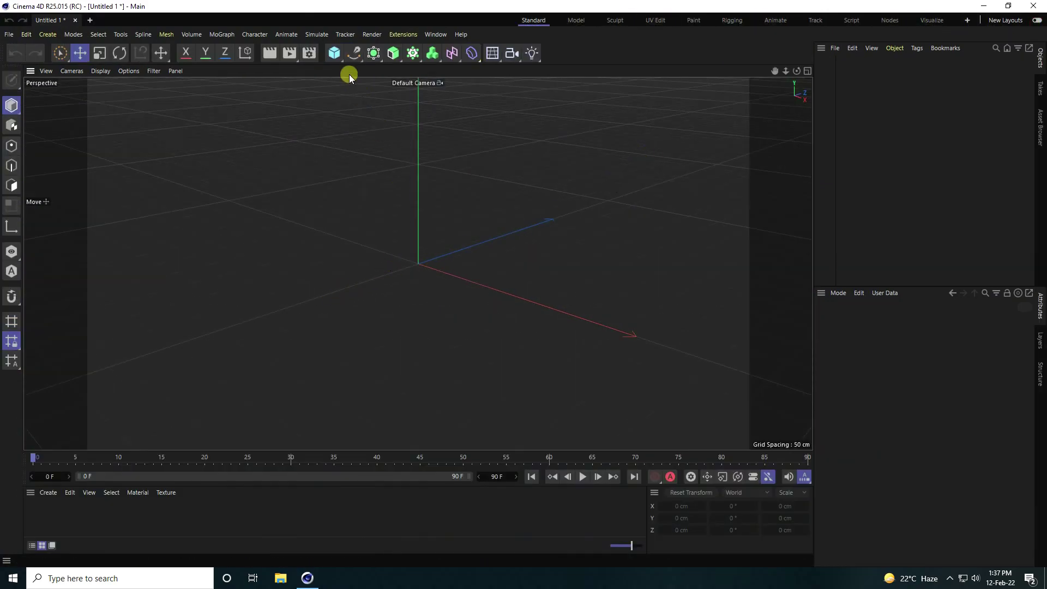
# Step: Add a Cube and set its size to 20 cm on X, Y and Z
pyautogui.click(335, 55)
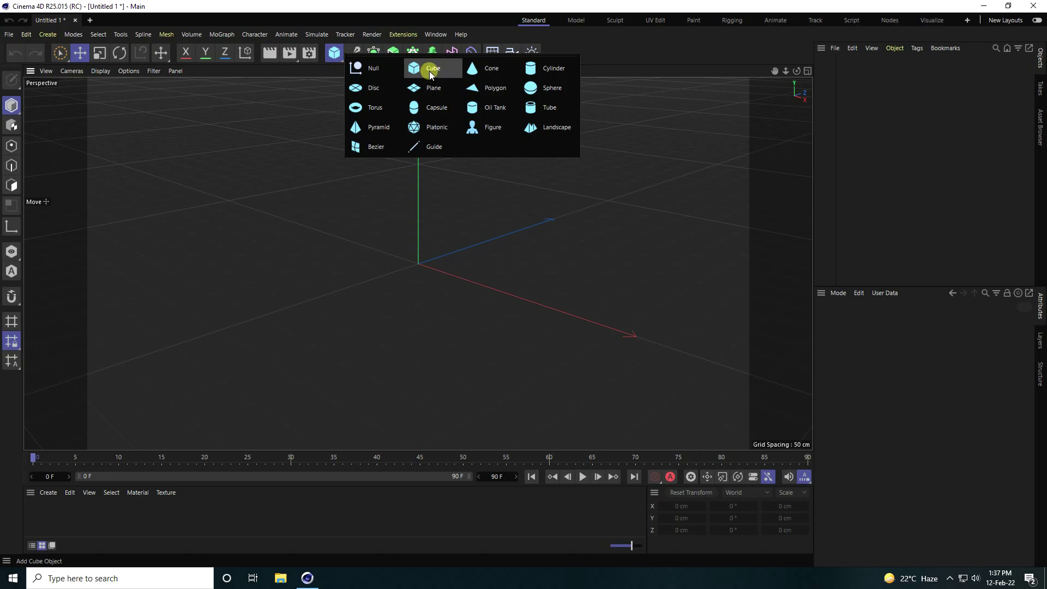
pyautogui.click(440, 71)
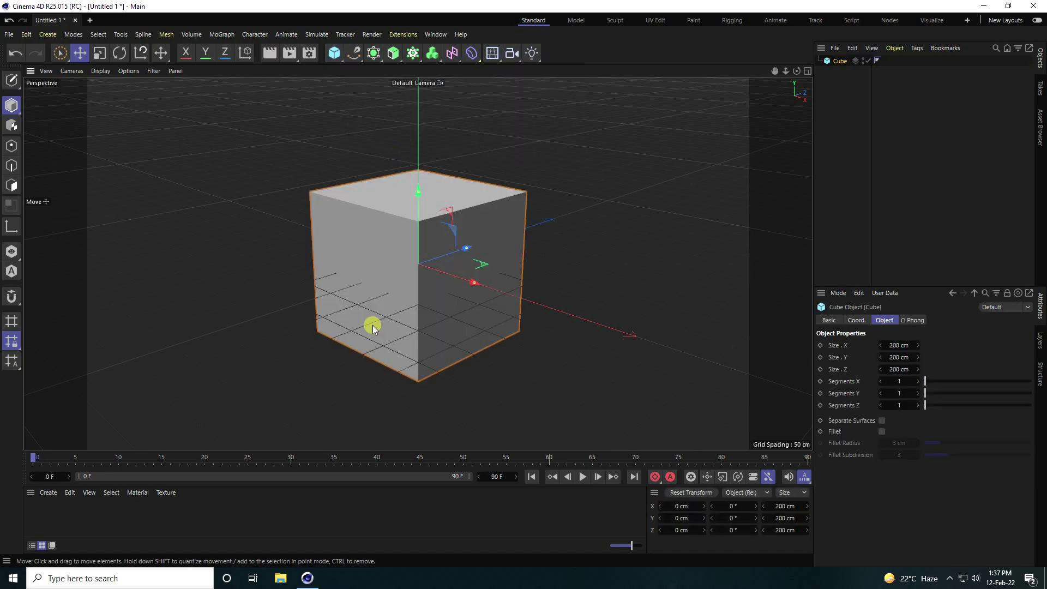
pyautogui.click(899, 344)
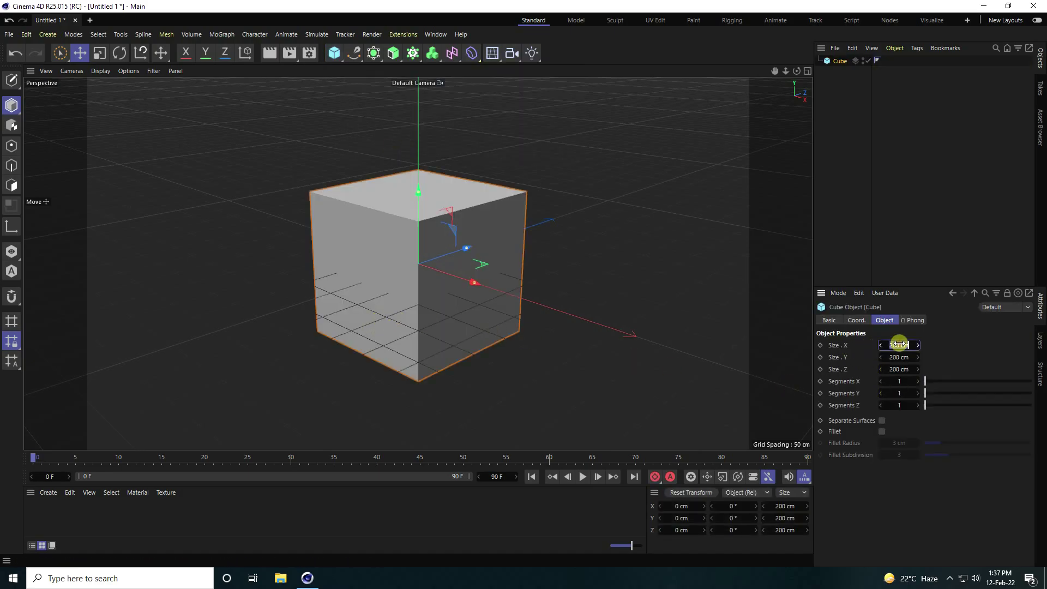
pyautogui.write('20')
pyautogui.press('Return')
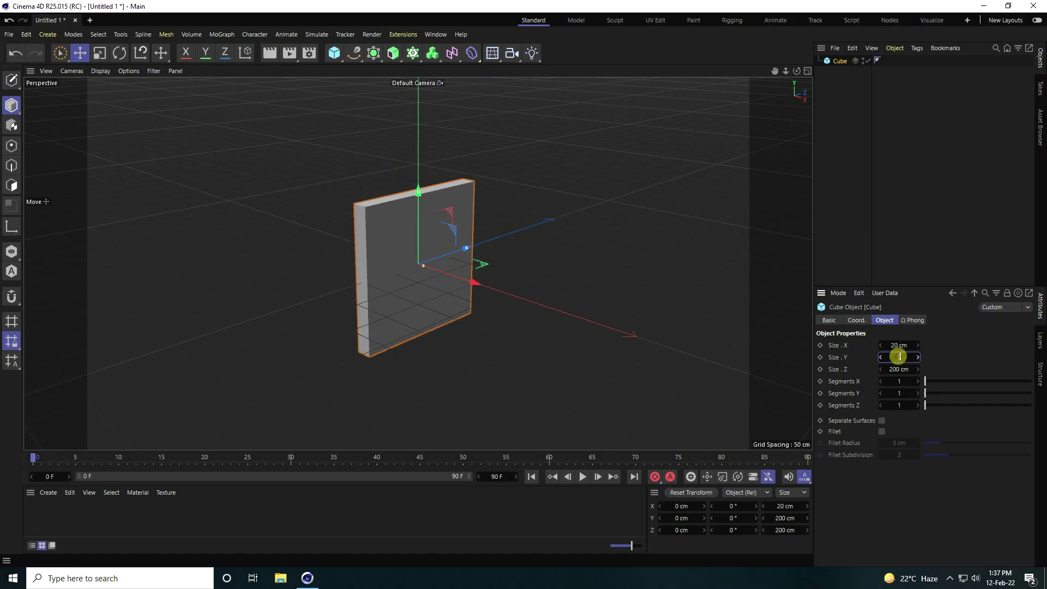
pyautogui.click(896, 369)
pyautogui.write('1')
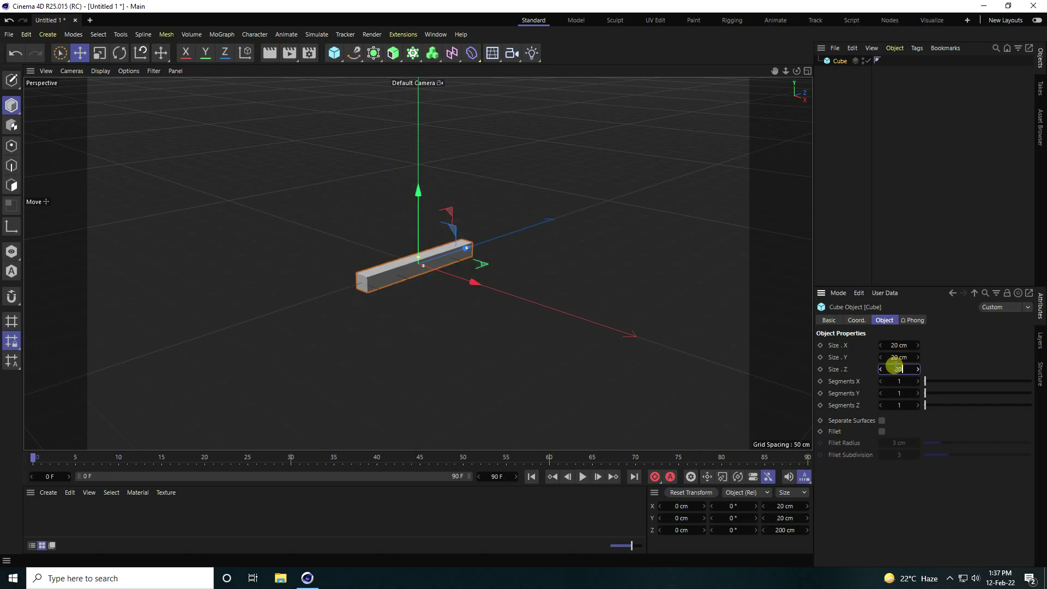
pyautogui.write('0')
pyautogui.press('Return')
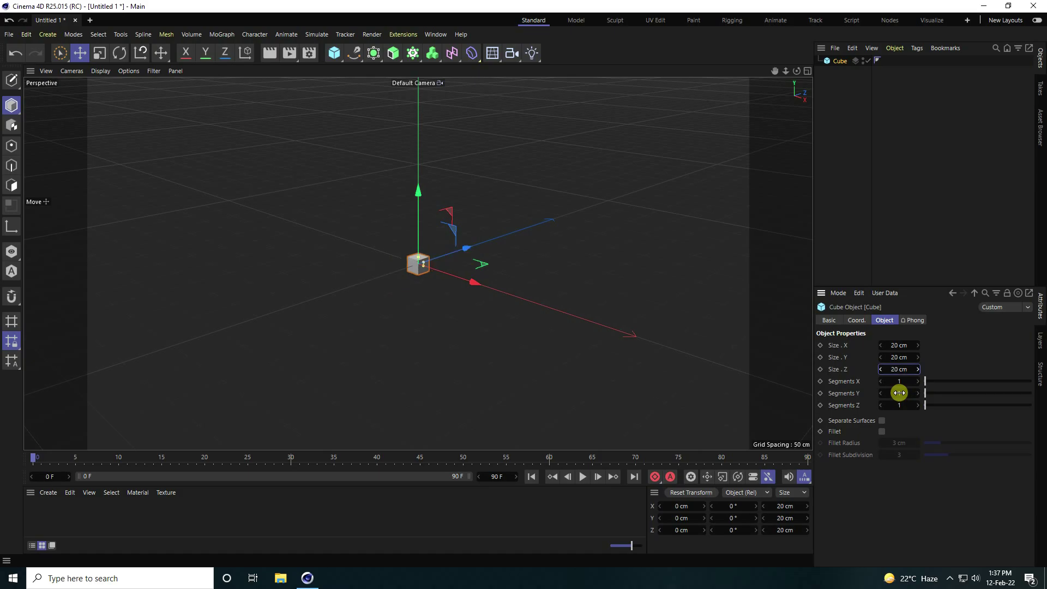
pyautogui.scroll(10, 417, 273)
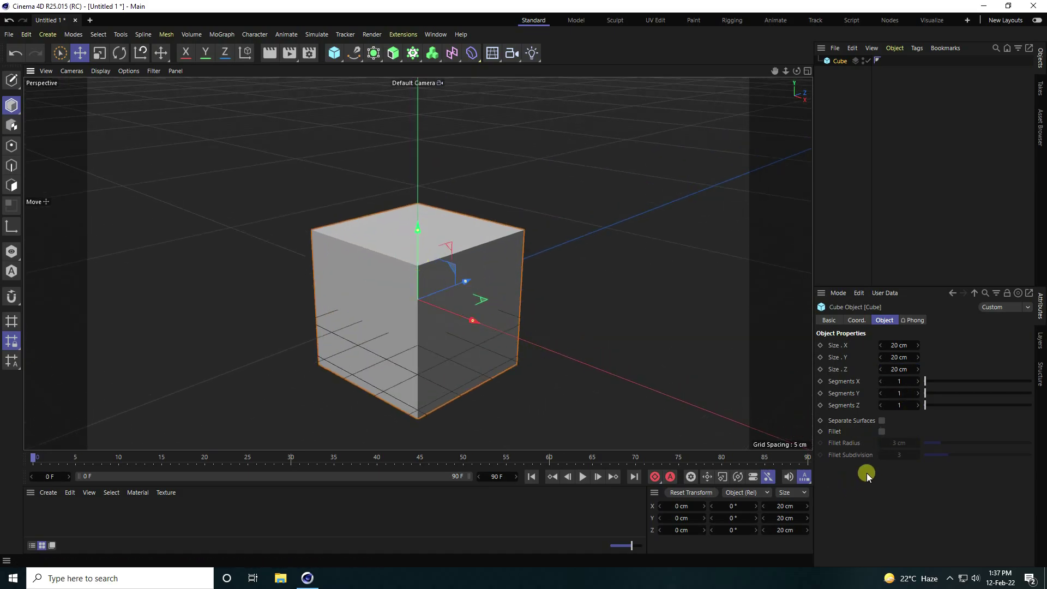
# Step: Enable Fillet on the cube with a 0.5 cm radius and 5 subdivisions
pyautogui.click(881, 431)
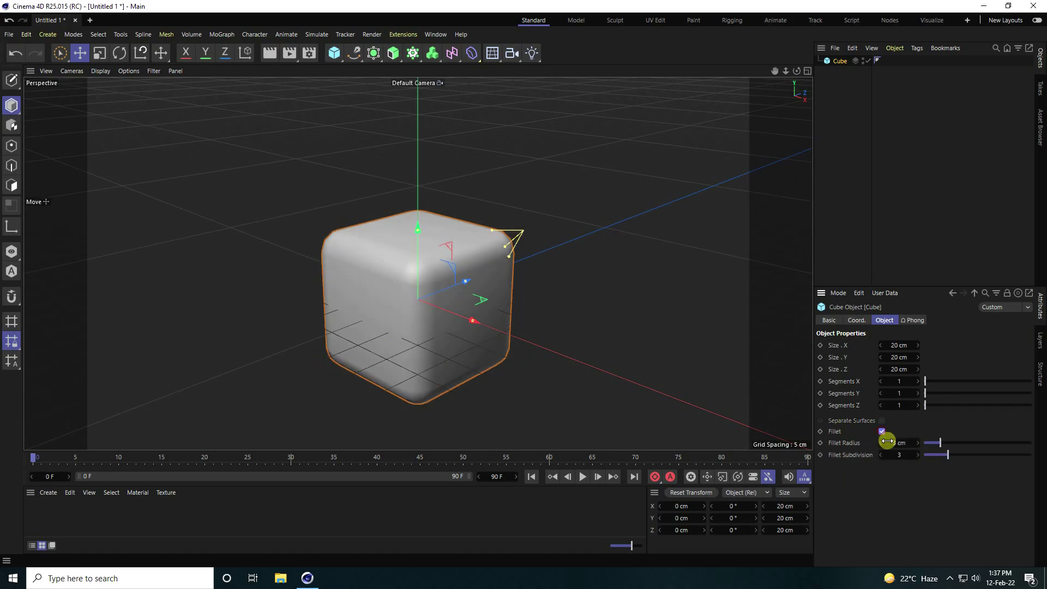
pyautogui.click(898, 443)
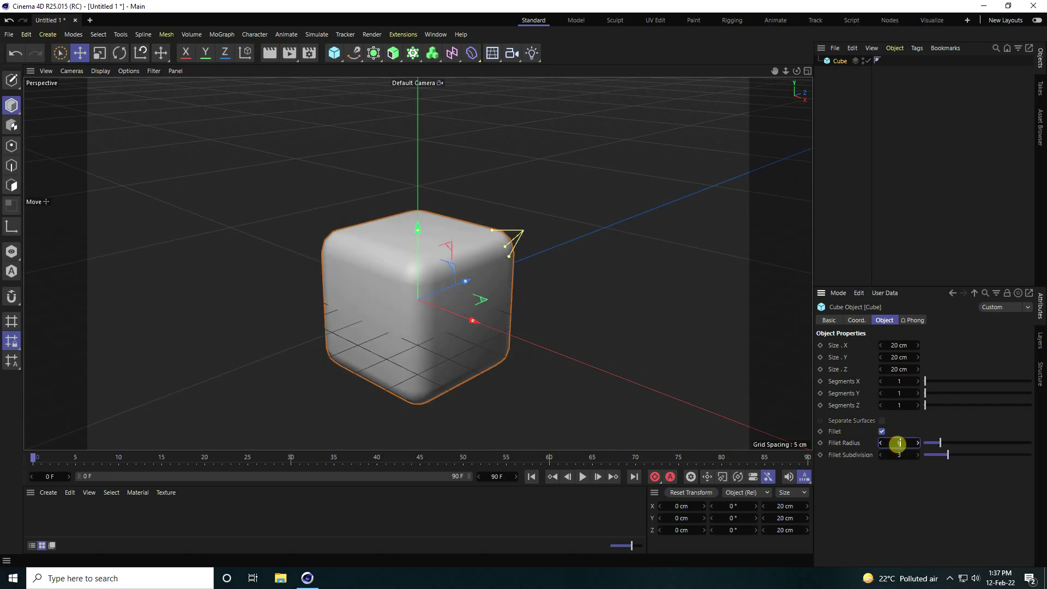
pyautogui.press('Return')
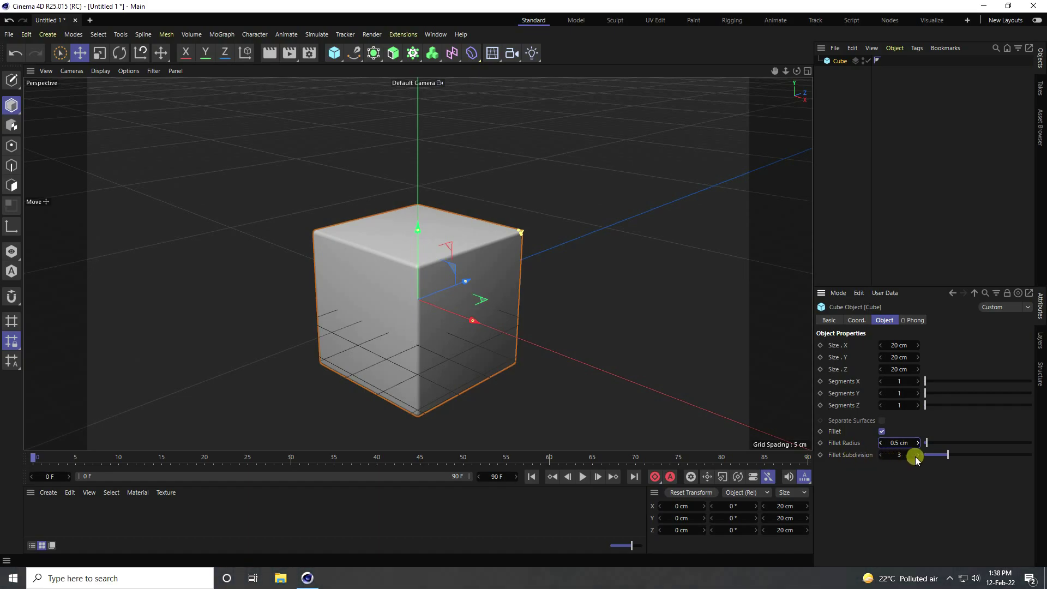
pyautogui.click(918, 455)
pyautogui.click(918, 456)
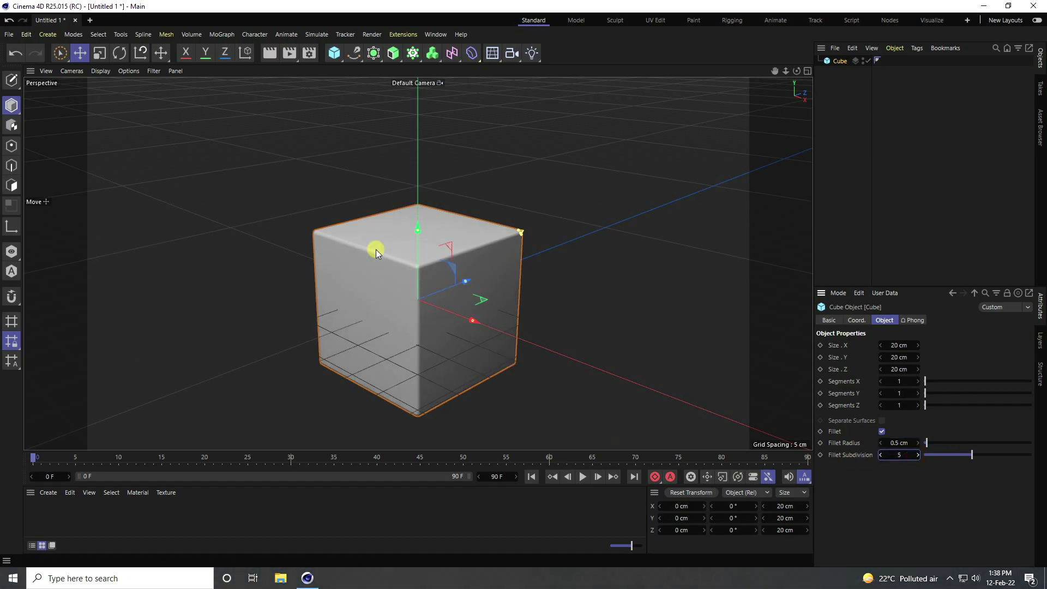
pyautogui.scroll(-2, 382, 264)
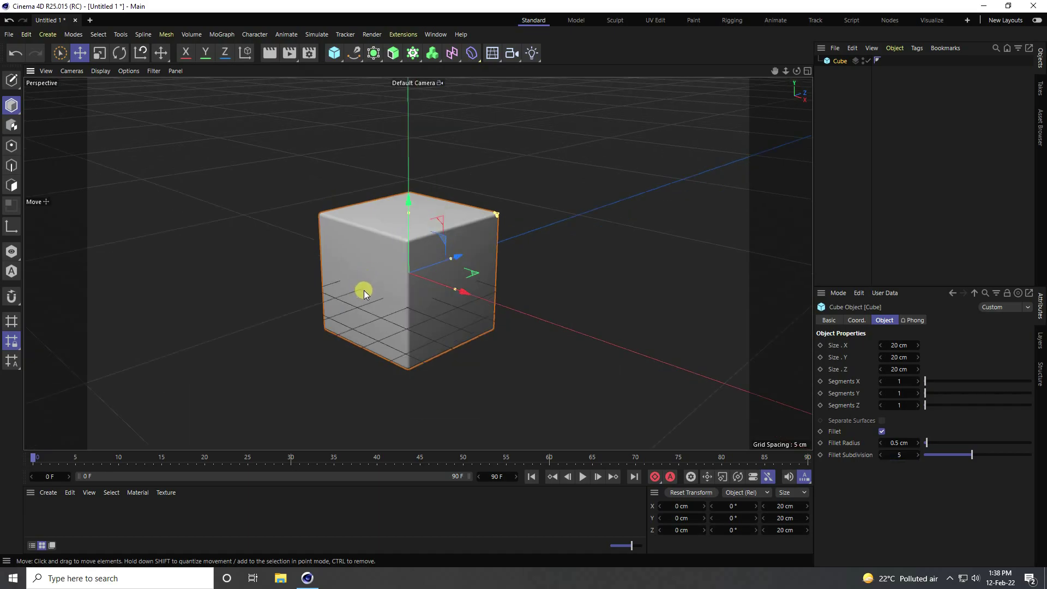
pyautogui.scroll(-2, 364, 290)
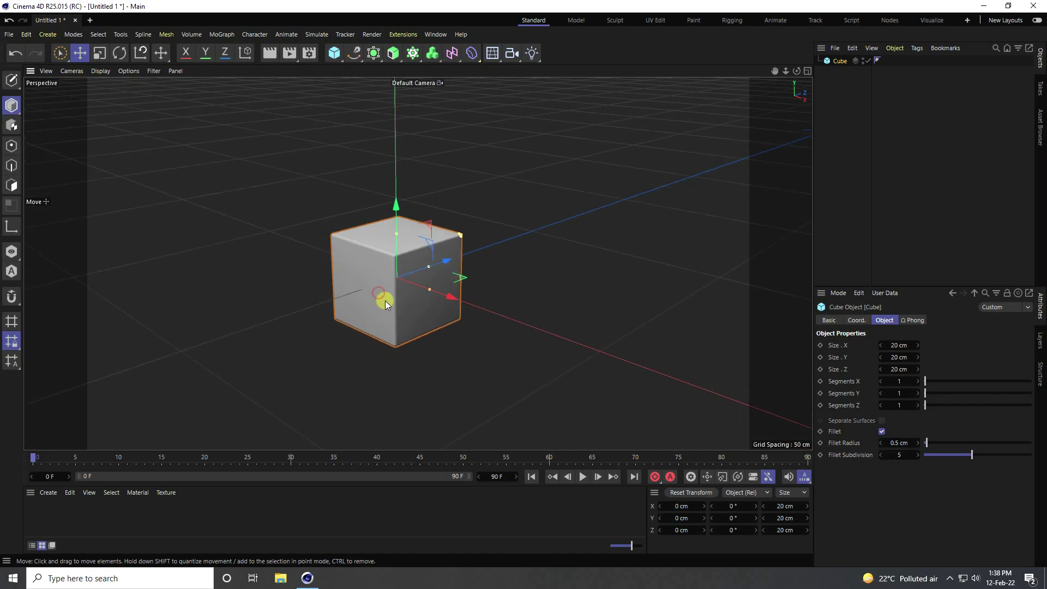
# Step: Duplicate the cube, rename the copy Sphere, place it below Cube, and hide Cube
pyautogui.keyDown('ctrl'); pyautogui.click(382, 302); pyautogui.keyUp('ctrl')
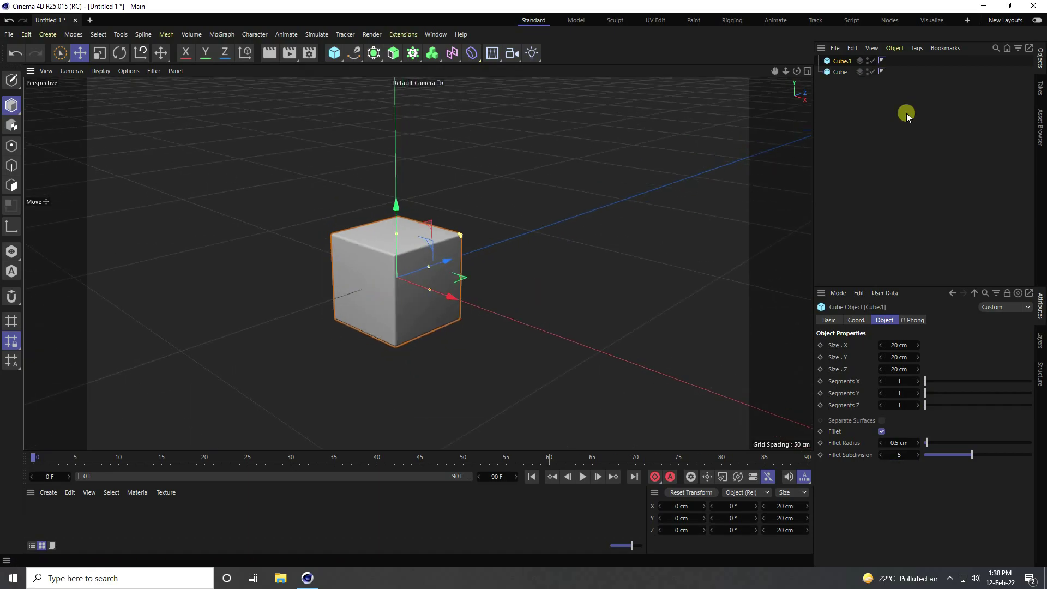
pyautogui.doubleClick(840, 61)
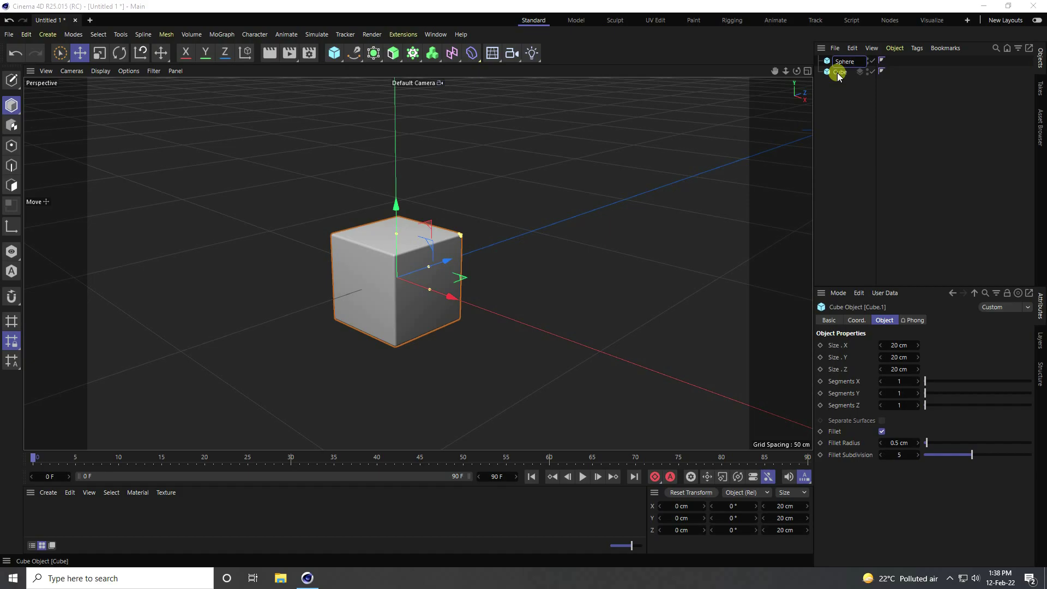
pyautogui.click(840, 115)
pyautogui.moveTo(839, 62); pyautogui.dragTo(836, 86)
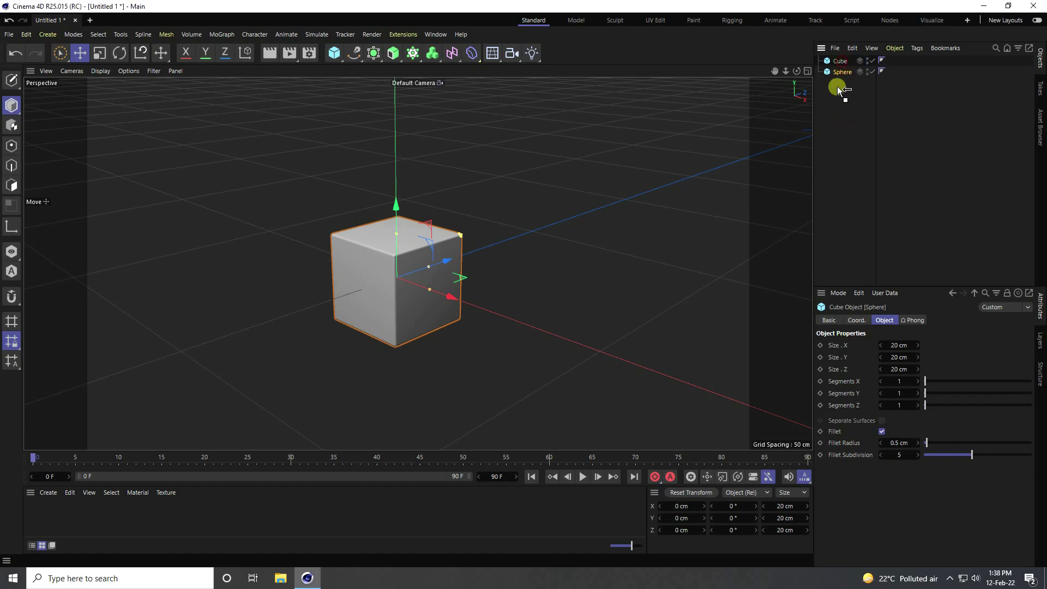
pyautogui.click(850, 110)
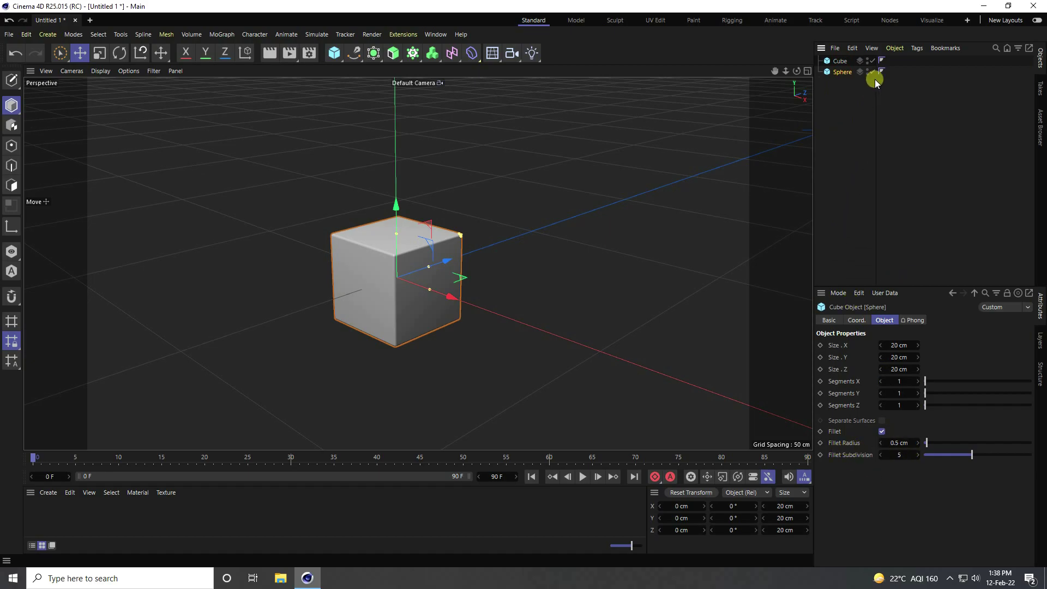
pyautogui.click(872, 61)
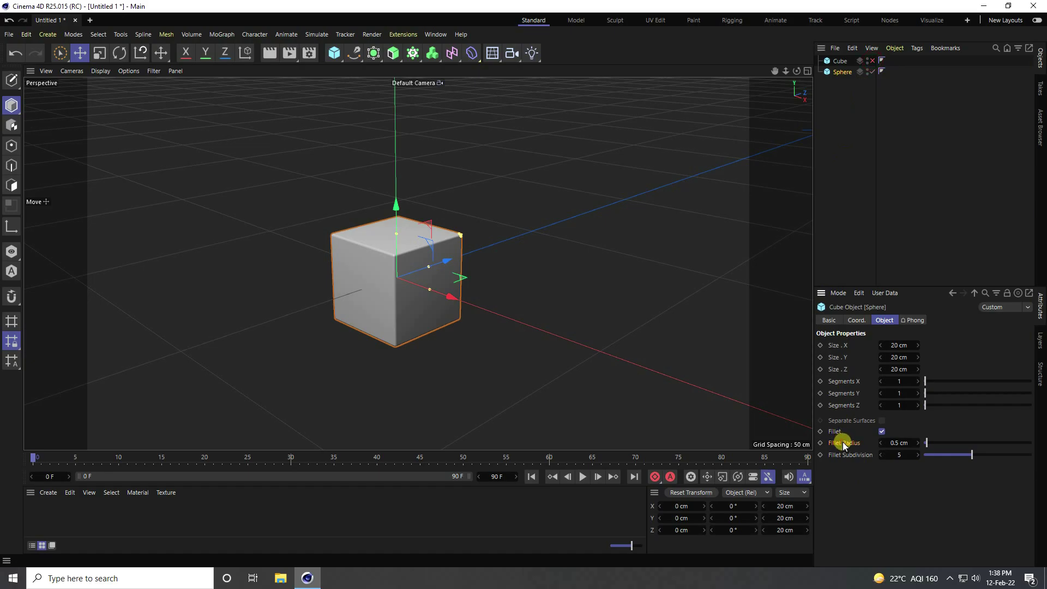
# Step: Give Sphere a 10 cm fillet radius and 30 fillet subdivisions
pyautogui.moveTo(895, 443); pyautogui.dragTo(895, 443)
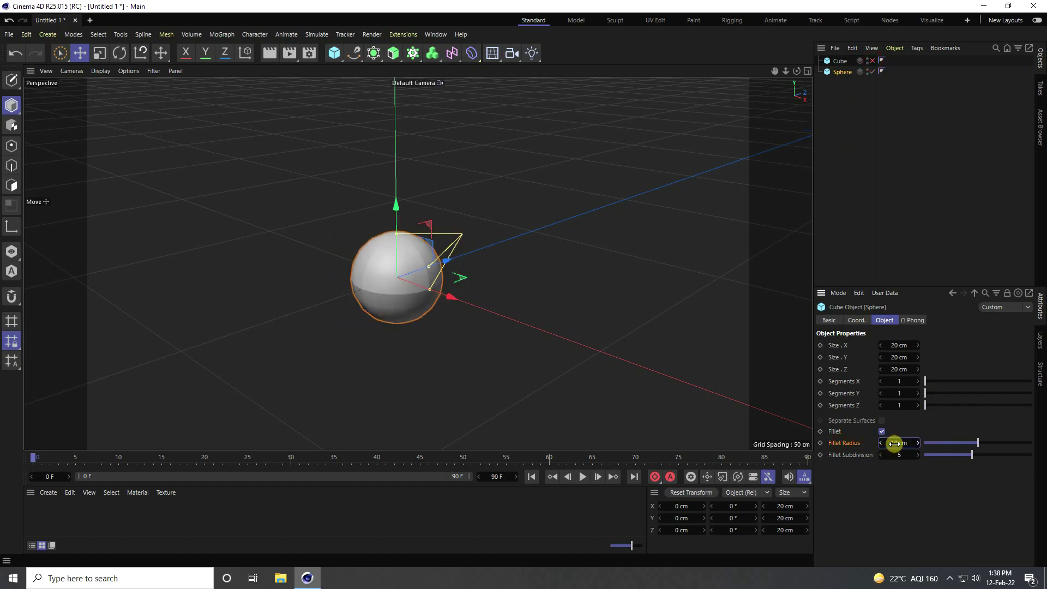
pyautogui.scroll(4, 436, 271)
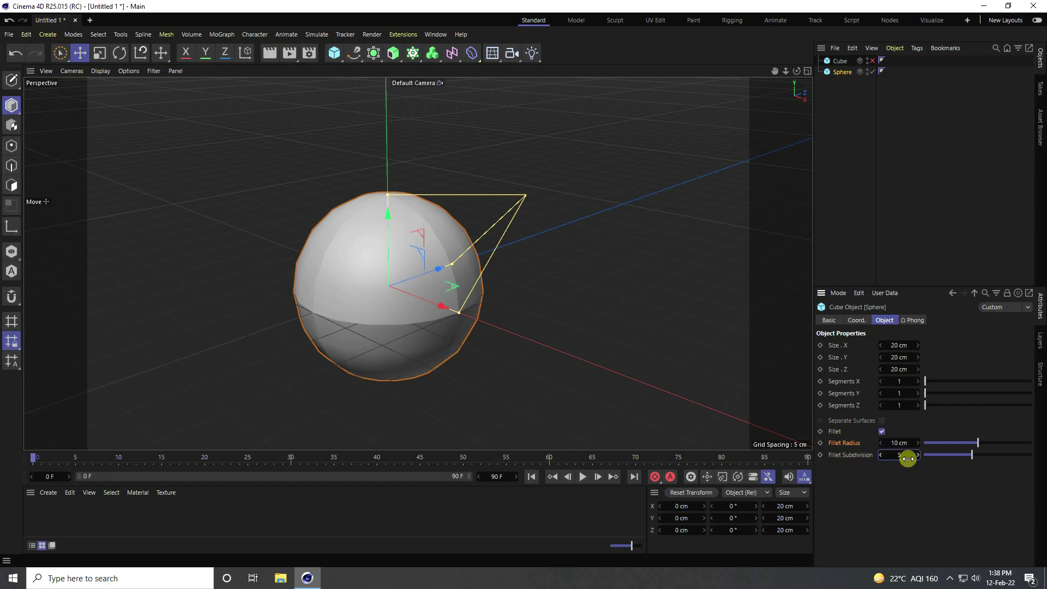
pyautogui.press('Return')
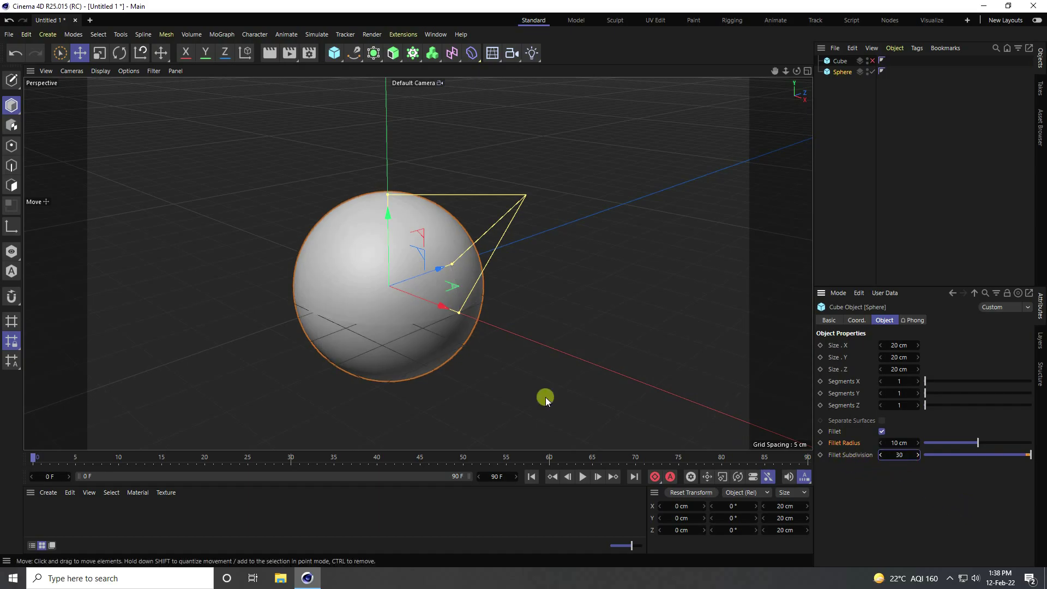
pyautogui.scroll(3, 411, 274)
# Step: Switch the viewport display to Gouraud Shading (Lines)
pyautogui.click(129, 71)
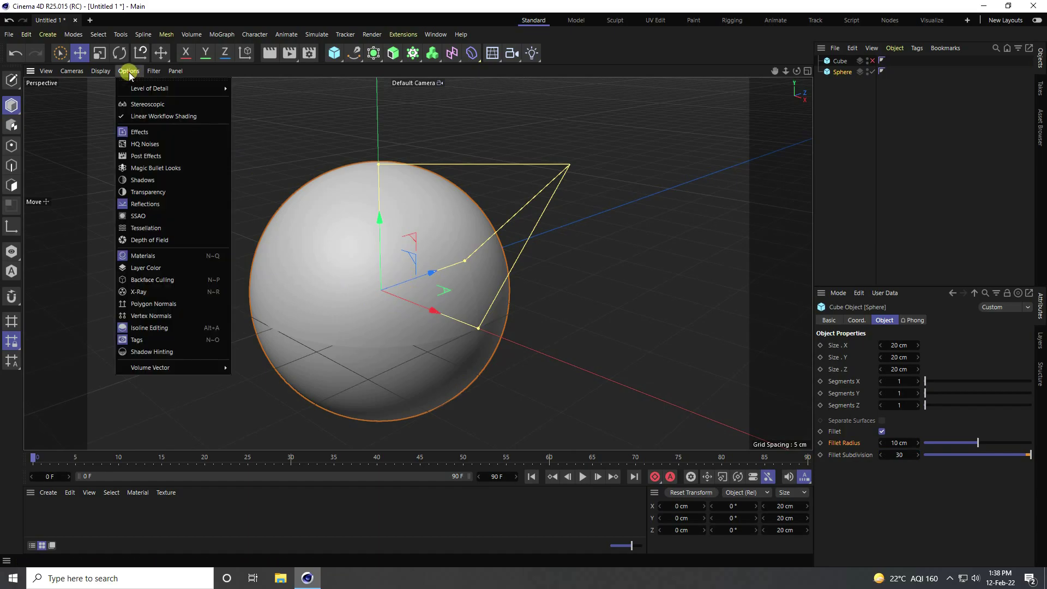
pyautogui.moveTo(101, 71)
pyautogui.click(106, 100)
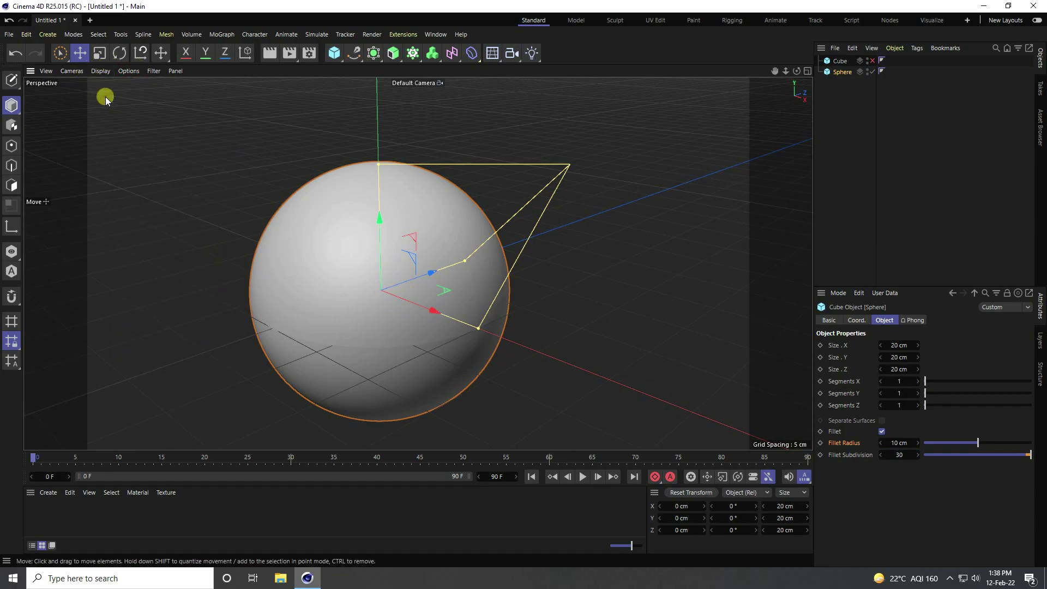
pyautogui.scroll(2, 367, 319)
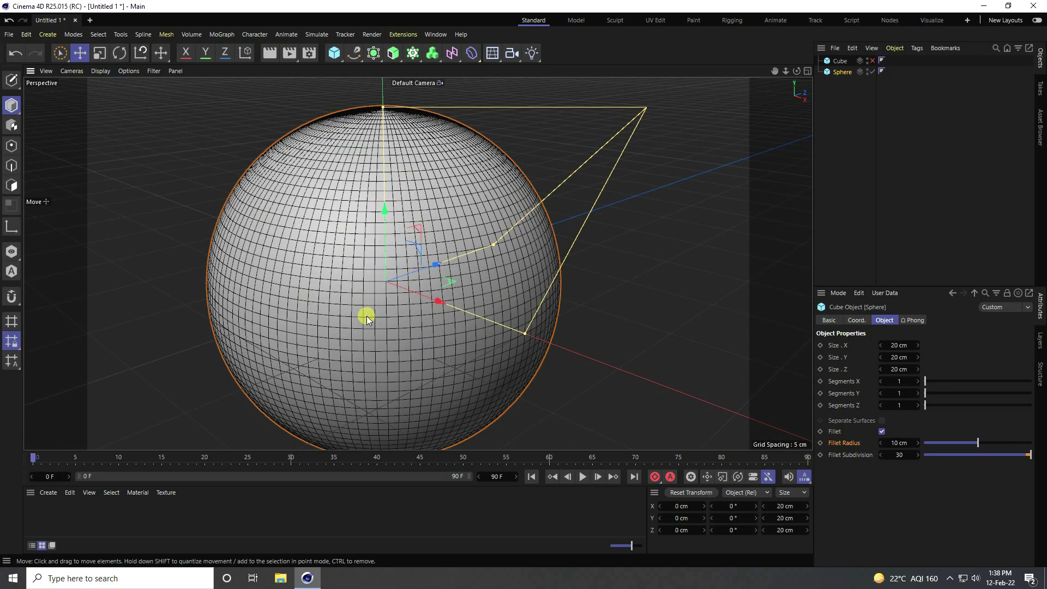
pyautogui.scroll(-3, 404, 212)
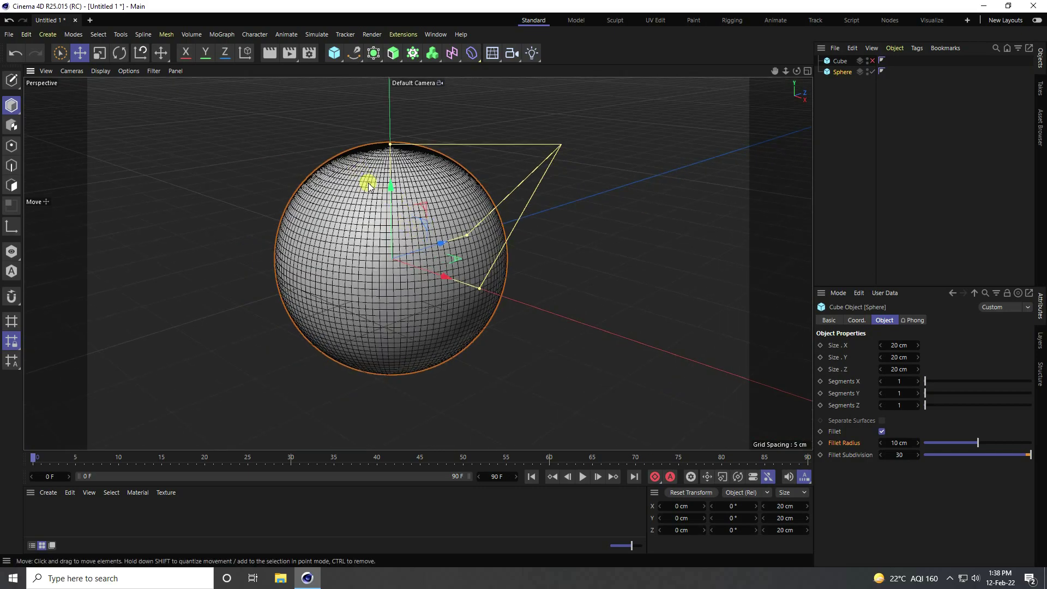
# Step: Add a Cloner, unhide Cube, and put Cube and Sphere under the Cloner
pyautogui.click(221, 35)
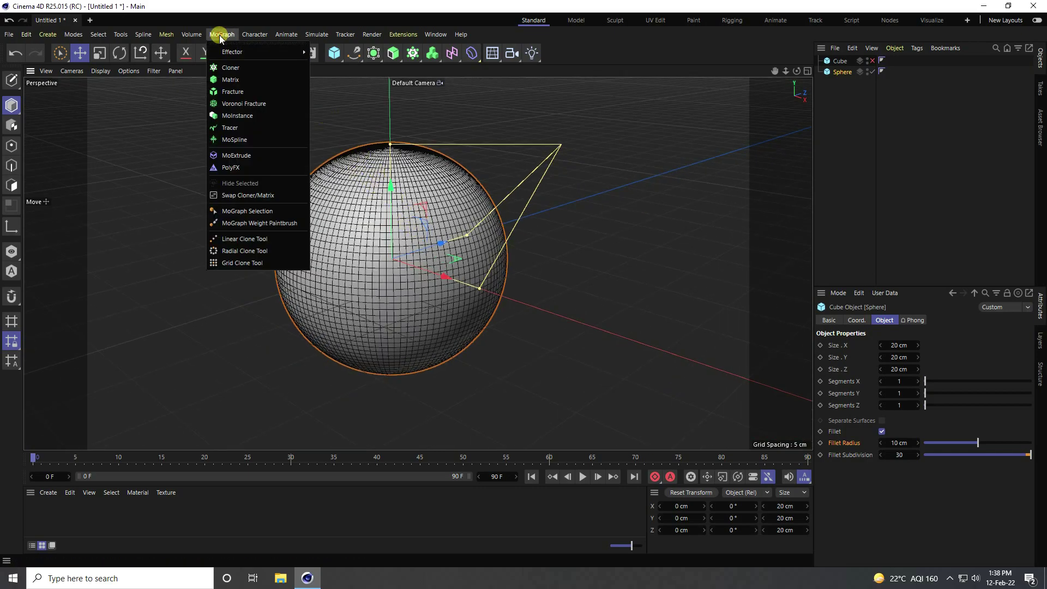
pyautogui.click(229, 67)
pyautogui.moveTo(846, 78)
pyautogui.mouseDown()
pyautogui.moveTo(843, 90)
pyautogui.moveTo(859, 83)
pyautogui.mouseUp()
pyautogui.click(872, 71)
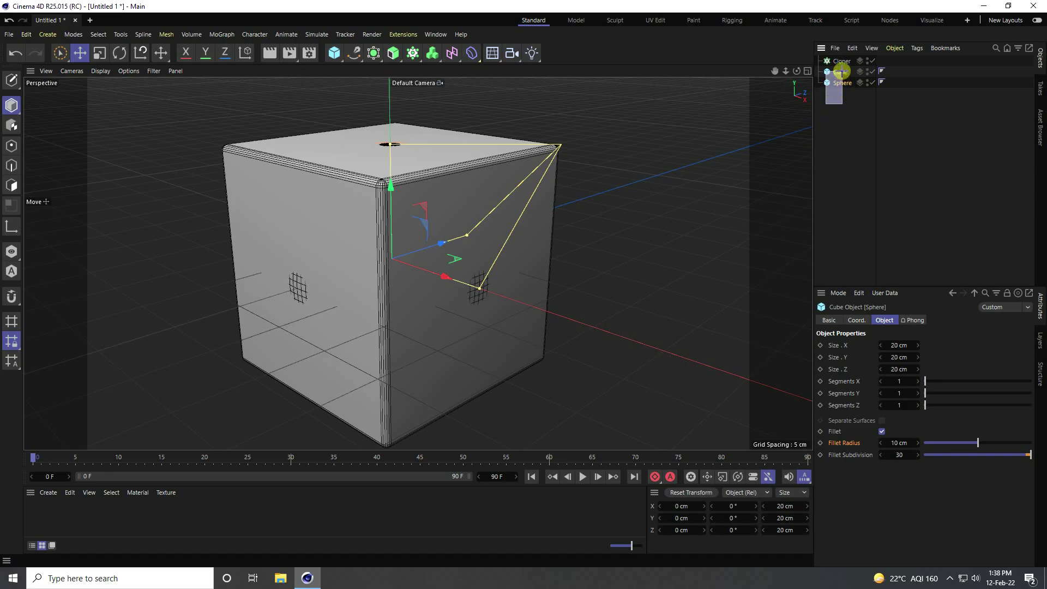
pyautogui.keyDown('ctrl'); pyautogui.click(837, 72); pyautogui.keyUp('ctrl')
pyautogui.moveTo(836, 78); pyautogui.dragTo(842, 61)
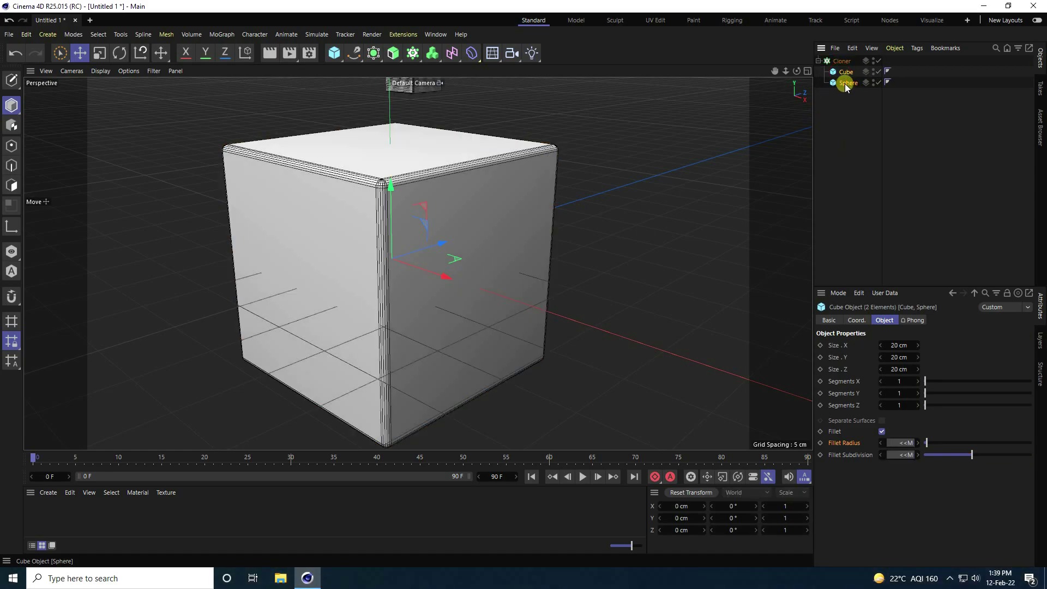
pyautogui.click(842, 61)
# Step: Keep the Cloner mode on Grid and set Clones to Blend
pyautogui.scroll(-8, 460, 283)
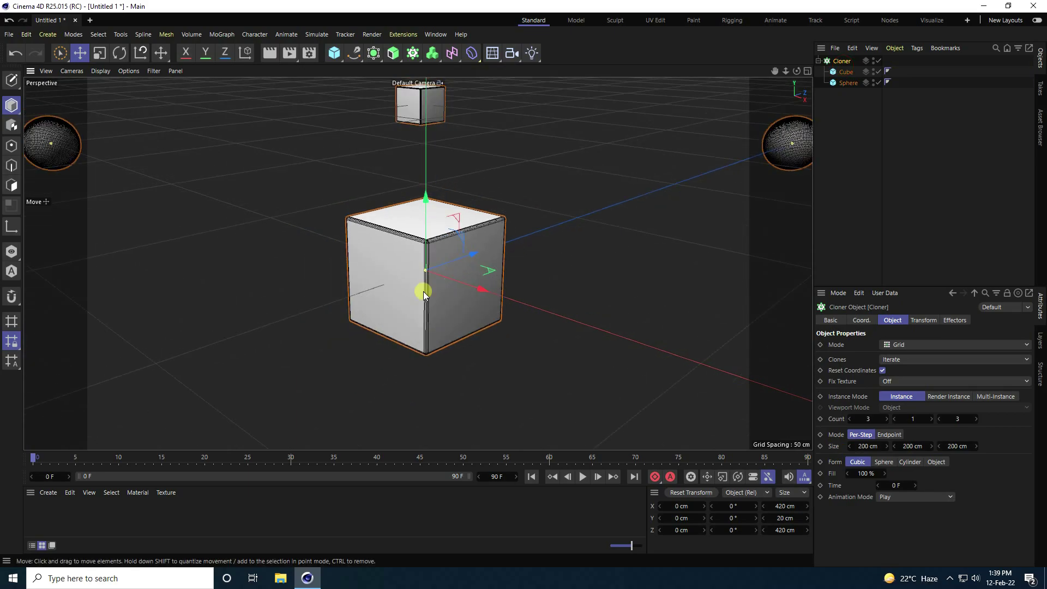
pyautogui.scroll(-3, 398, 295)
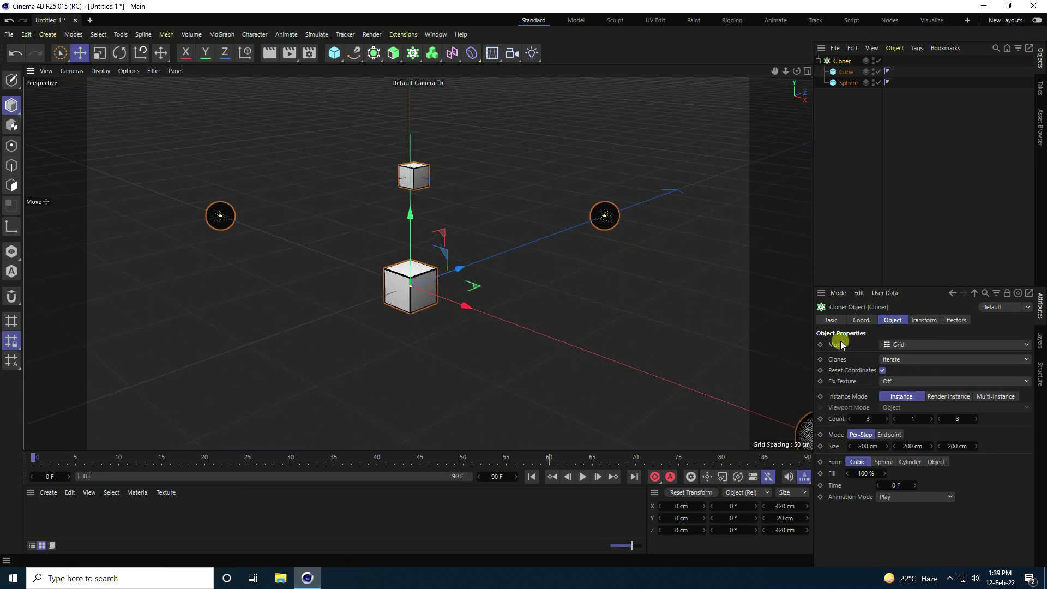
pyautogui.click(900, 346)
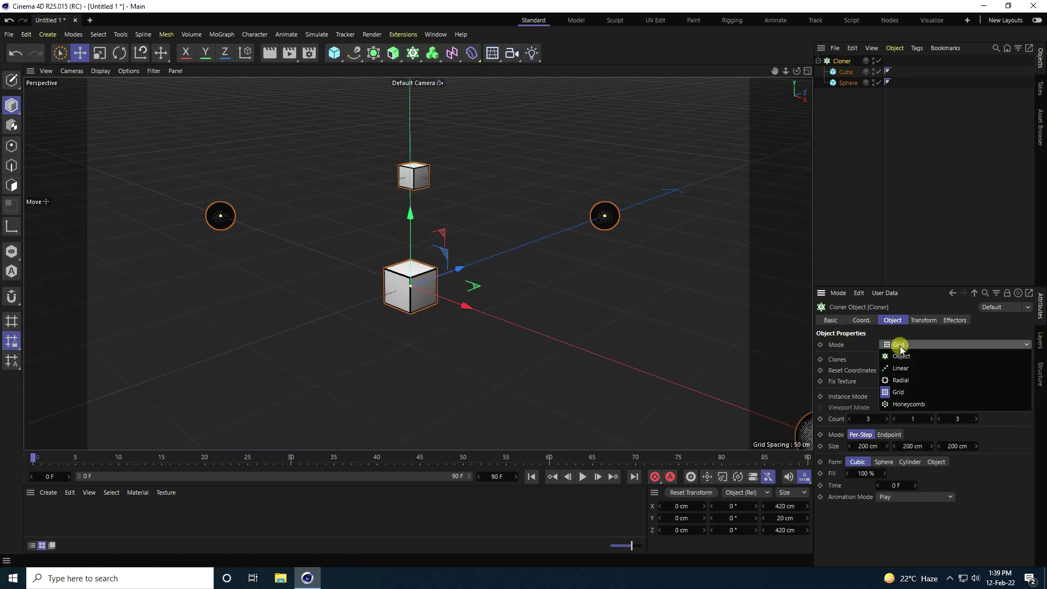
pyautogui.click(908, 393)
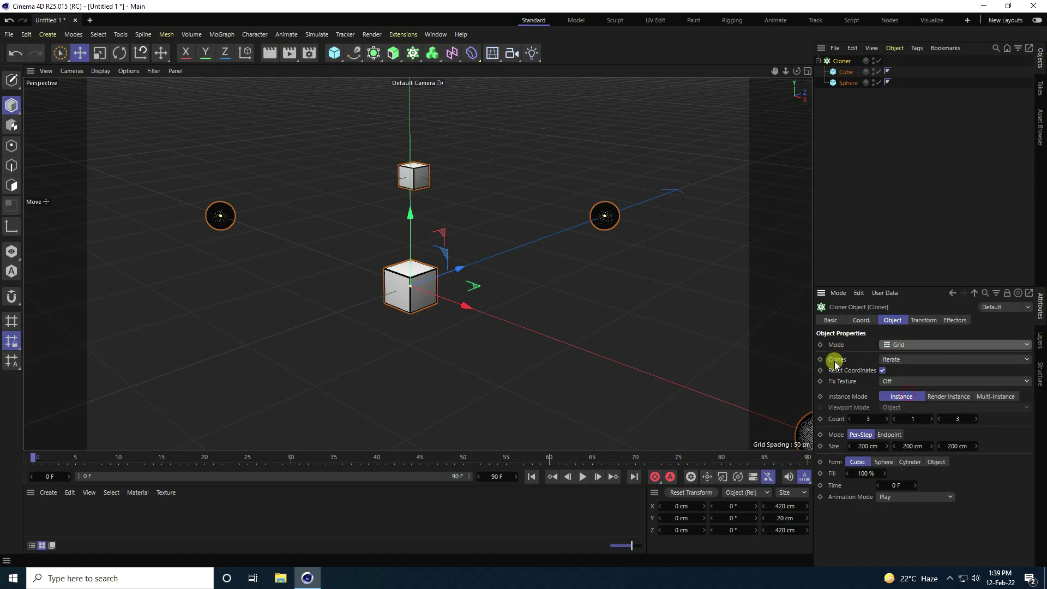
pyautogui.click(907, 359)
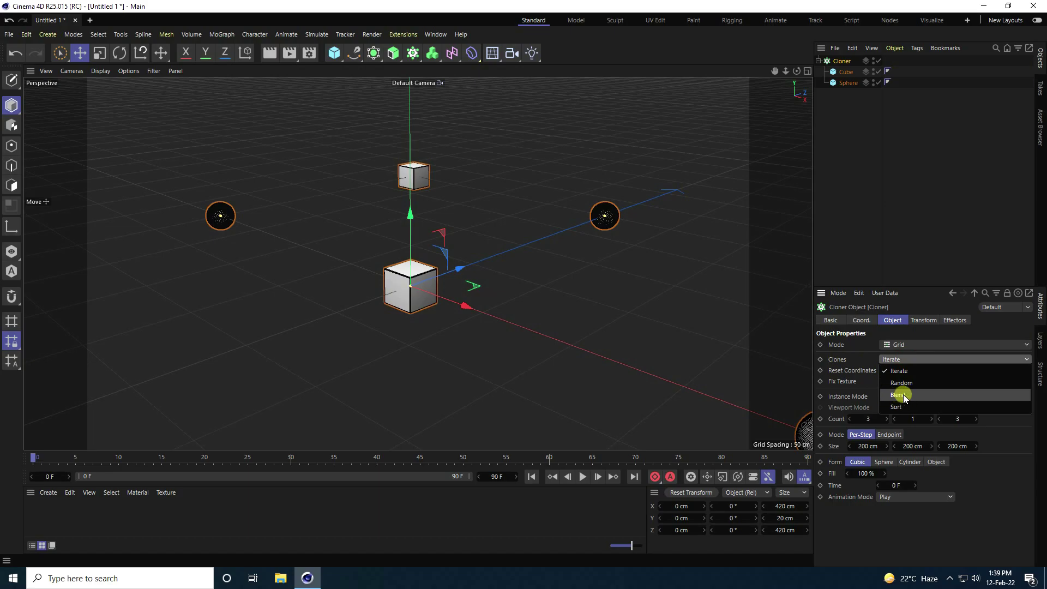
pyautogui.click(902, 396)
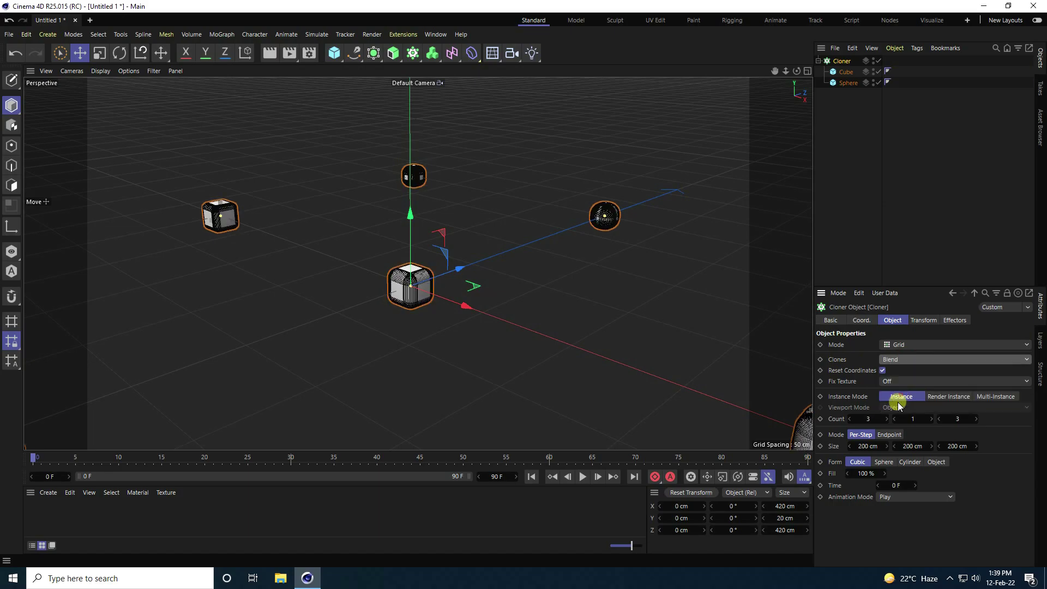
# Step: Set the clone count to 10×10×10 and switch the viewport to Gouraud Shading
pyautogui.click(866, 419)
pyautogui.write('10')
pyautogui.press('Return')
pyautogui.write('10')
pyautogui.click(955, 419)
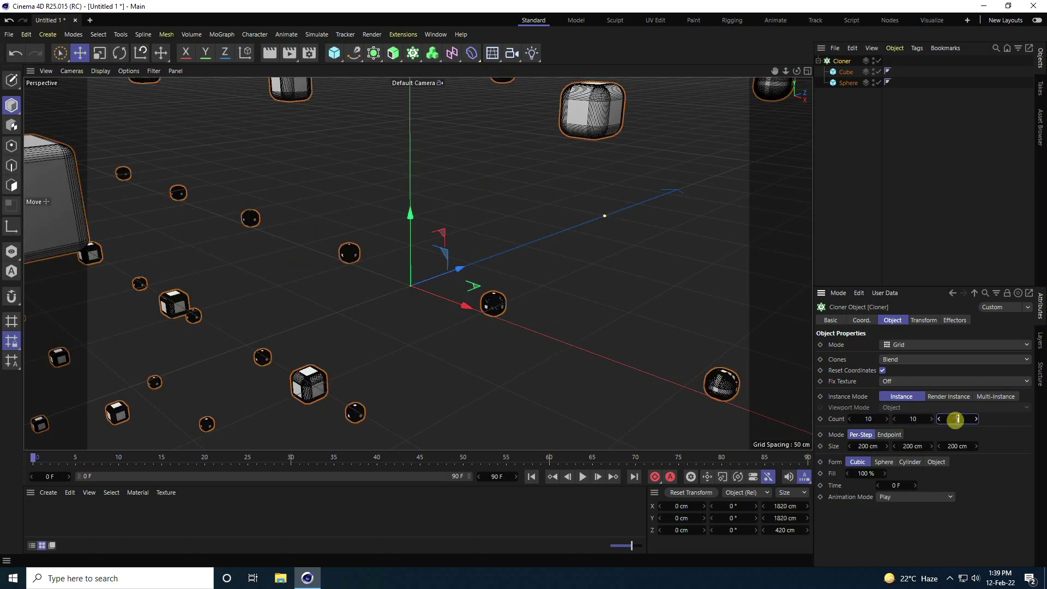
pyautogui.write('10')
pyautogui.press('Return')
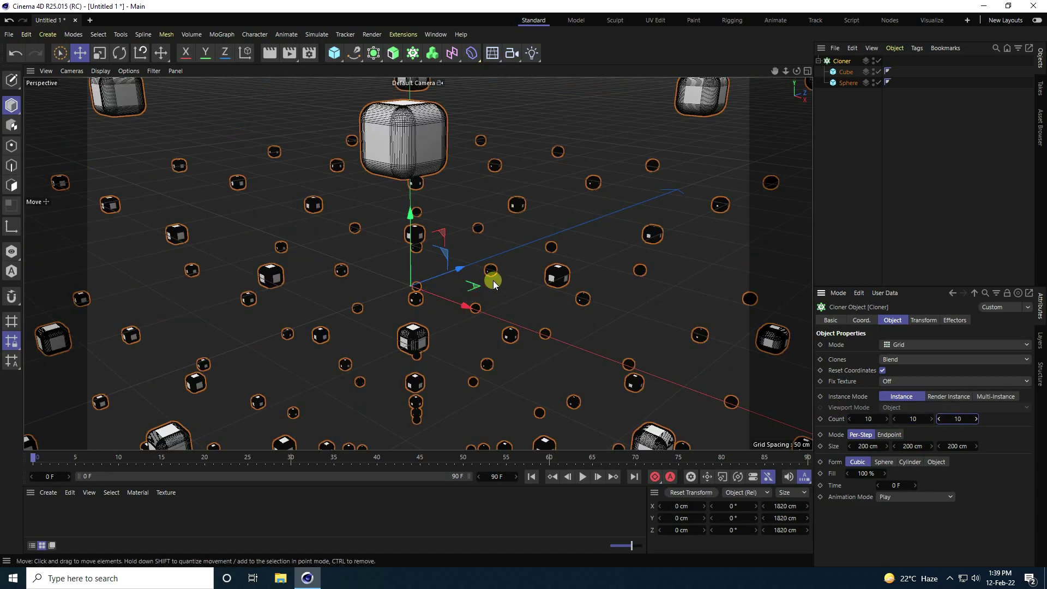
pyautogui.click(101, 71)
pyautogui.click(109, 90)
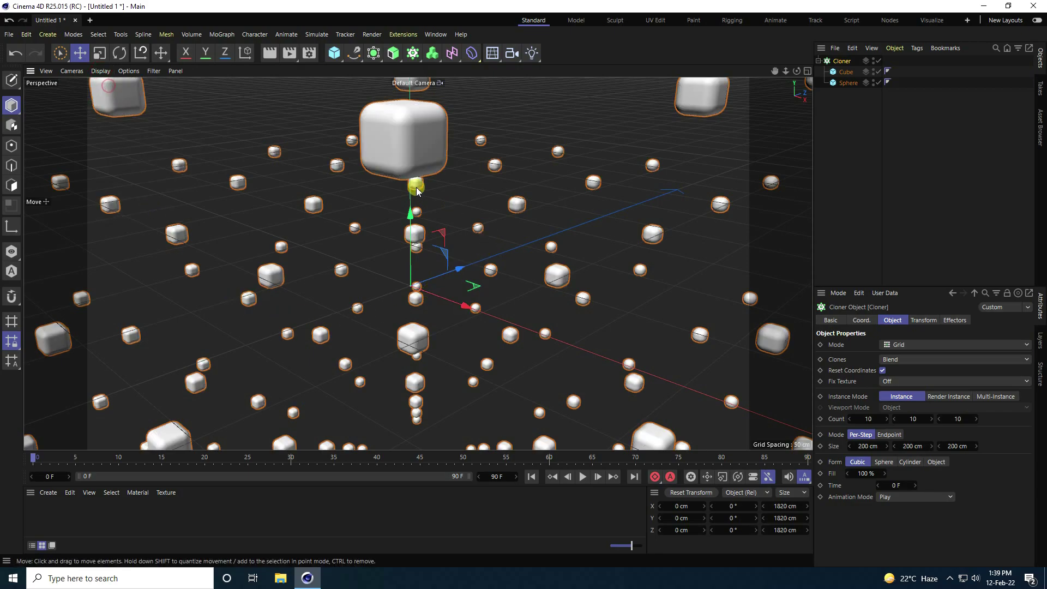
# Step: Set the grid clone spacing to 25 cm on X, Y and Z
pyautogui.click(868, 446)
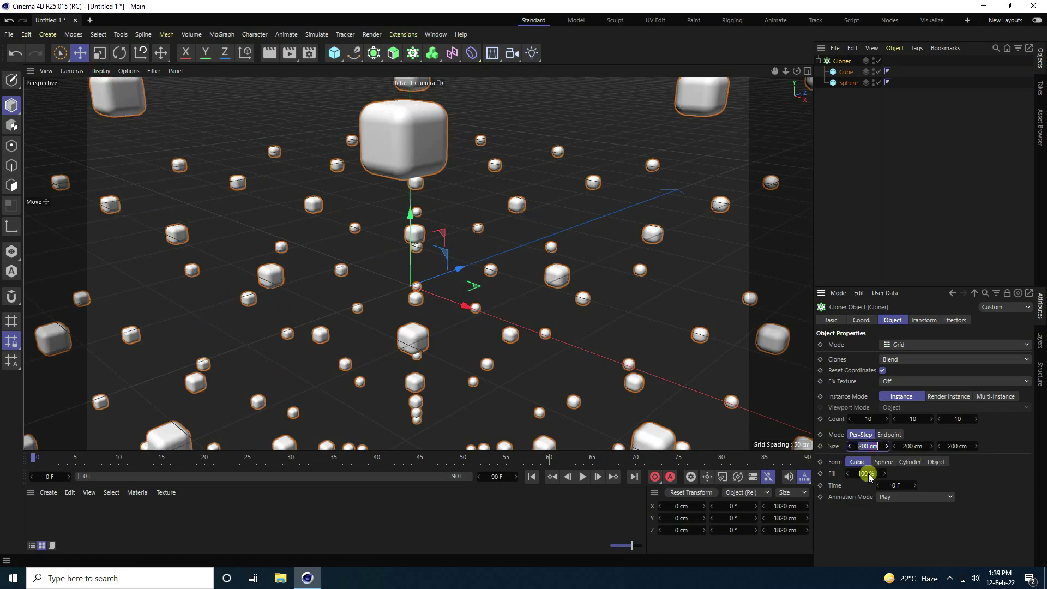
pyautogui.press('Return')
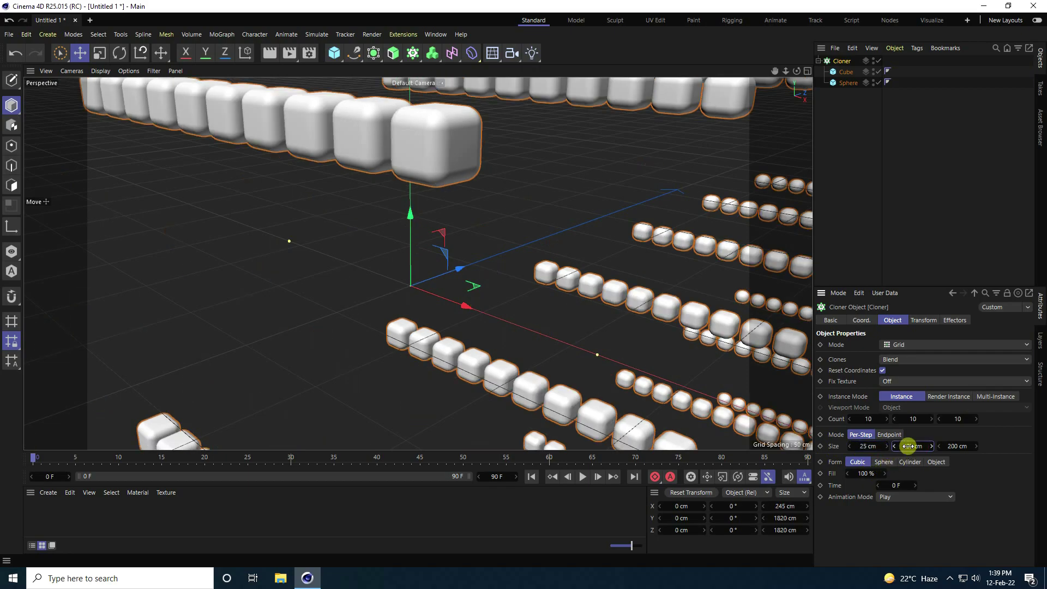
pyautogui.click(908, 446)
pyautogui.write('25')
pyautogui.press('Return')
pyautogui.click(955, 446)
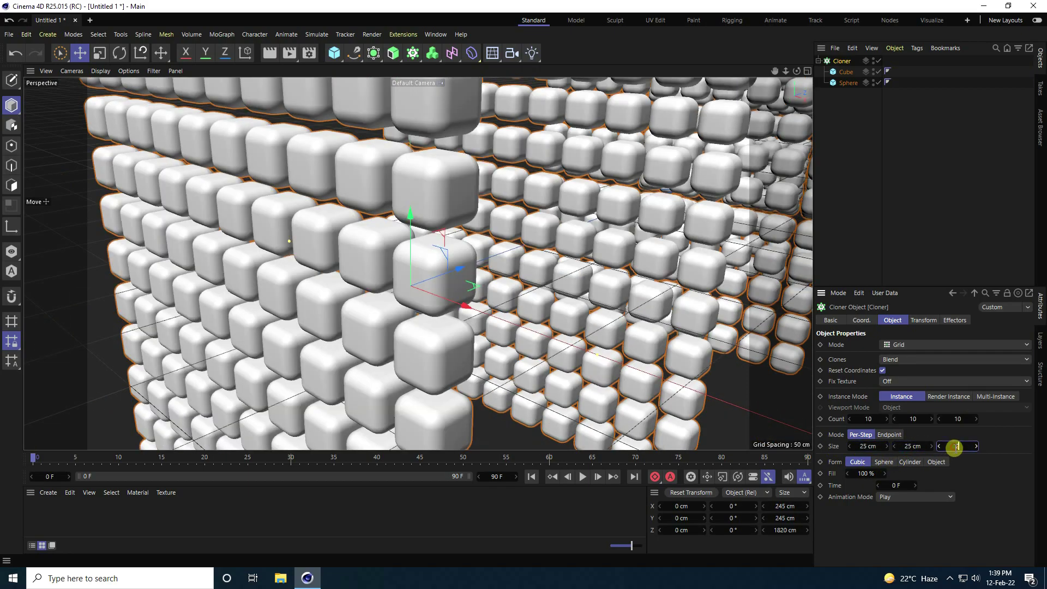
pyautogui.press('Return')
pyautogui.scroll(-3, 443, 276)
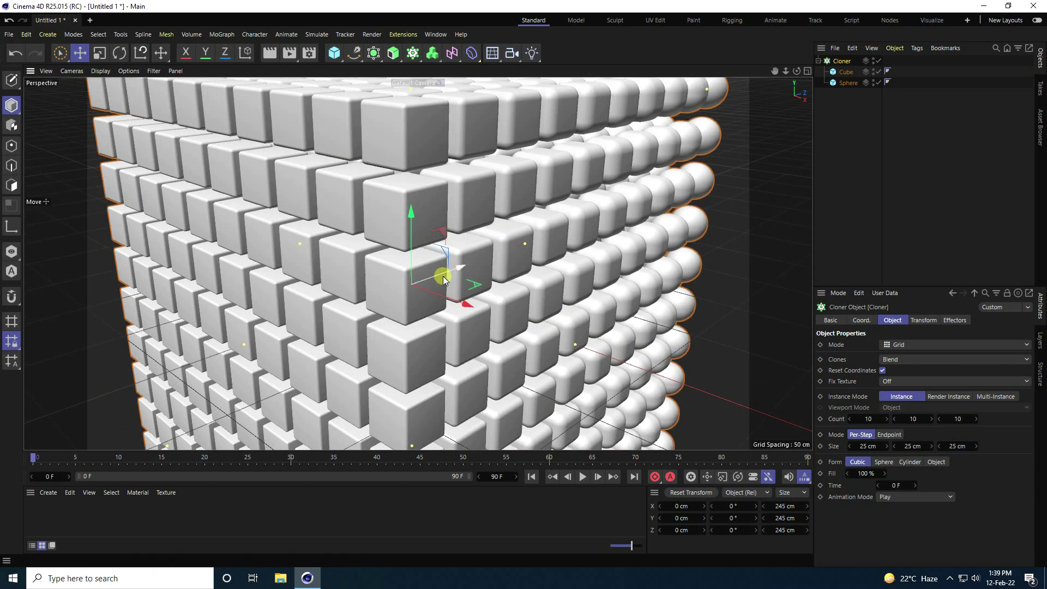
pyautogui.scroll(-4, 361, 145)
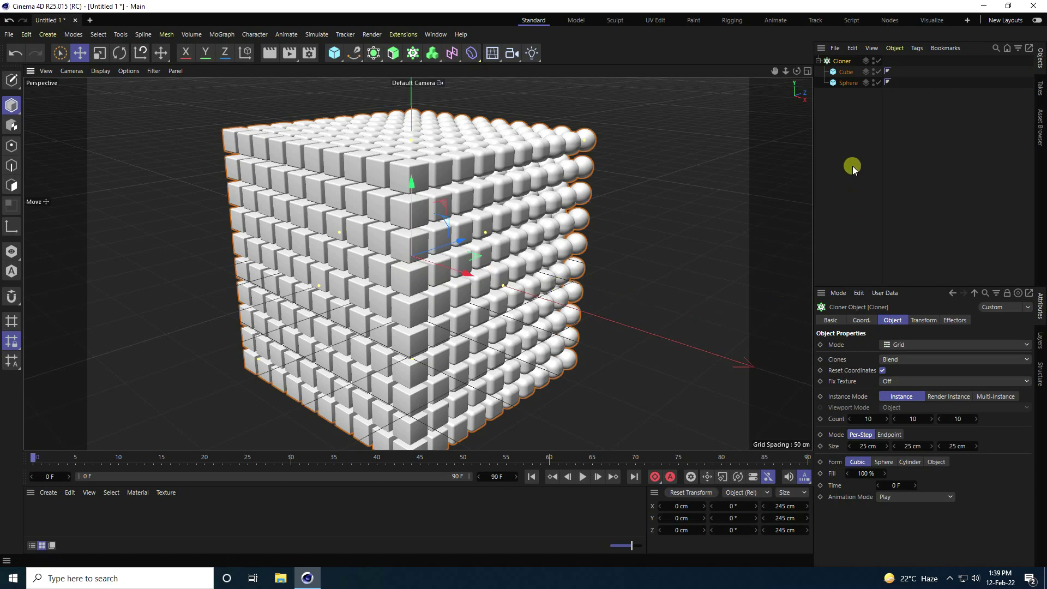
pyautogui.click(846, 182)
pyautogui.click(841, 62)
pyautogui.click(221, 33)
pyautogui.moveTo(229, 51)
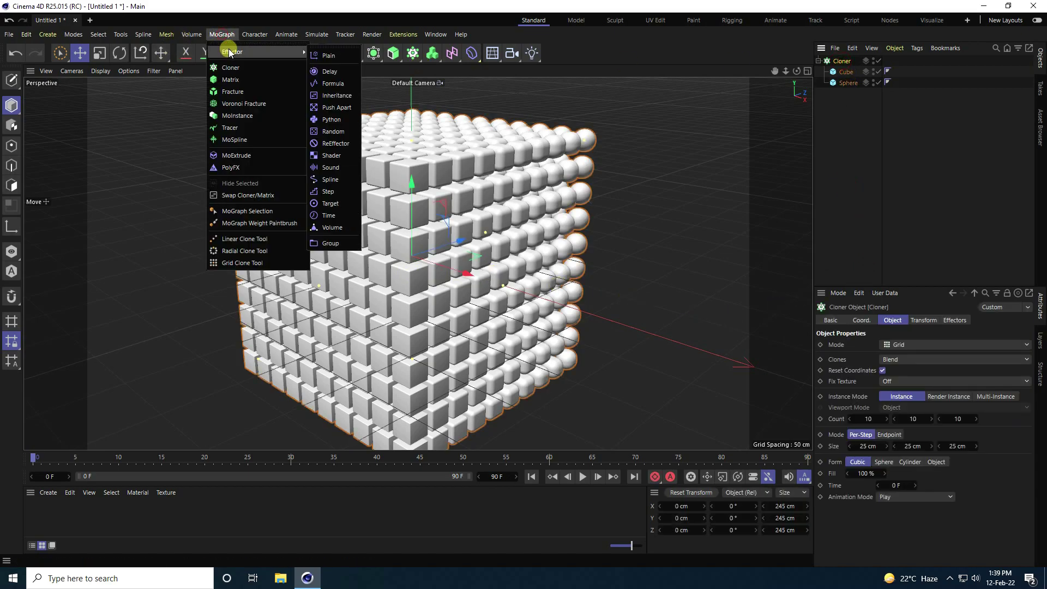
# Step: Add a Plain effector and uncheck Position in its Parameter tab
pyautogui.click(326, 54)
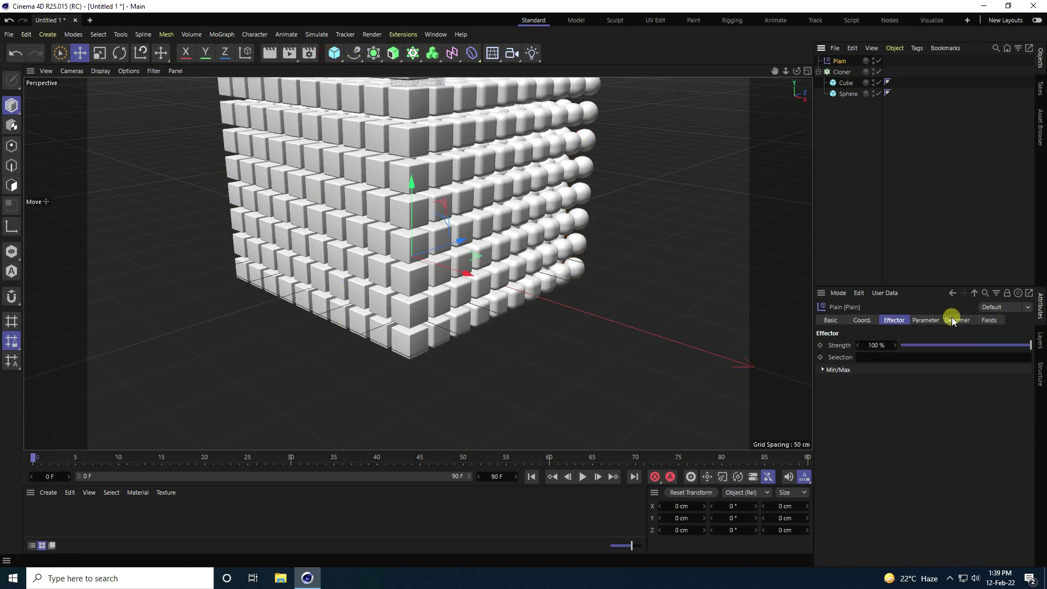
pyautogui.click(926, 320)
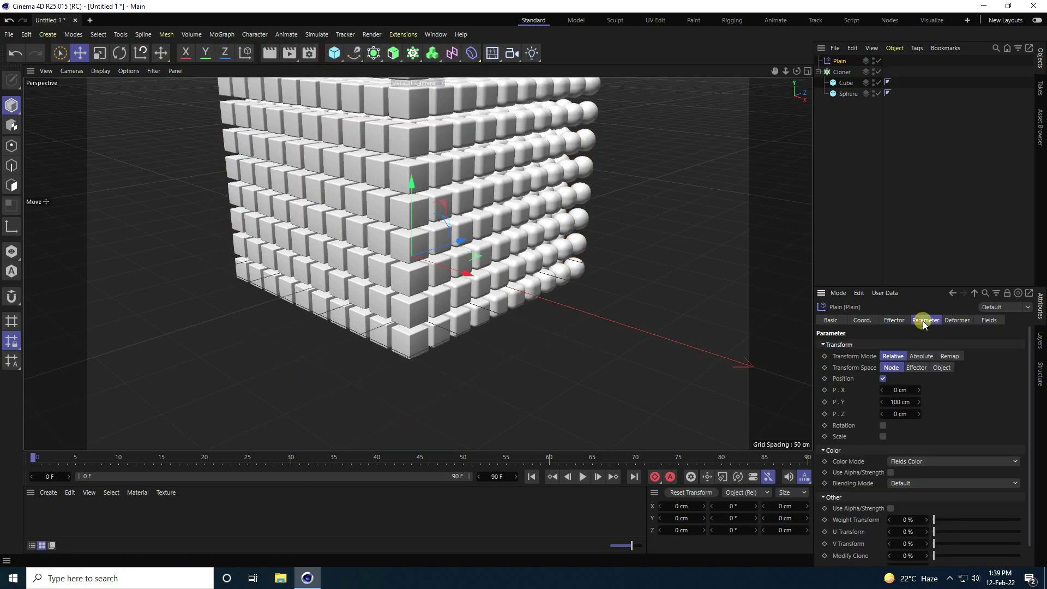
pyautogui.click(883, 378)
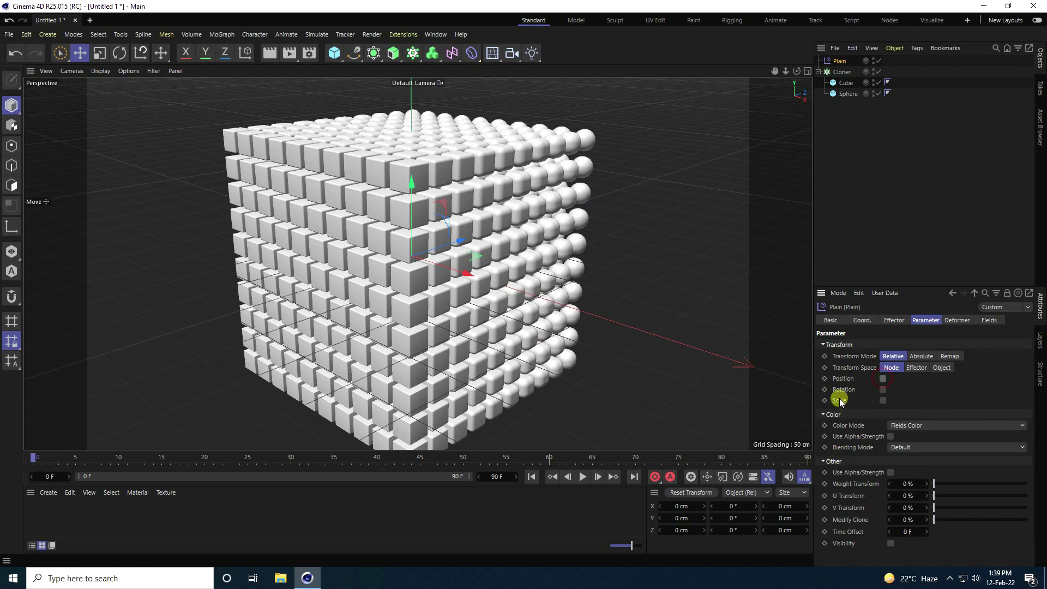
pyautogui.click(989, 320)
pyautogui.click(859, 426)
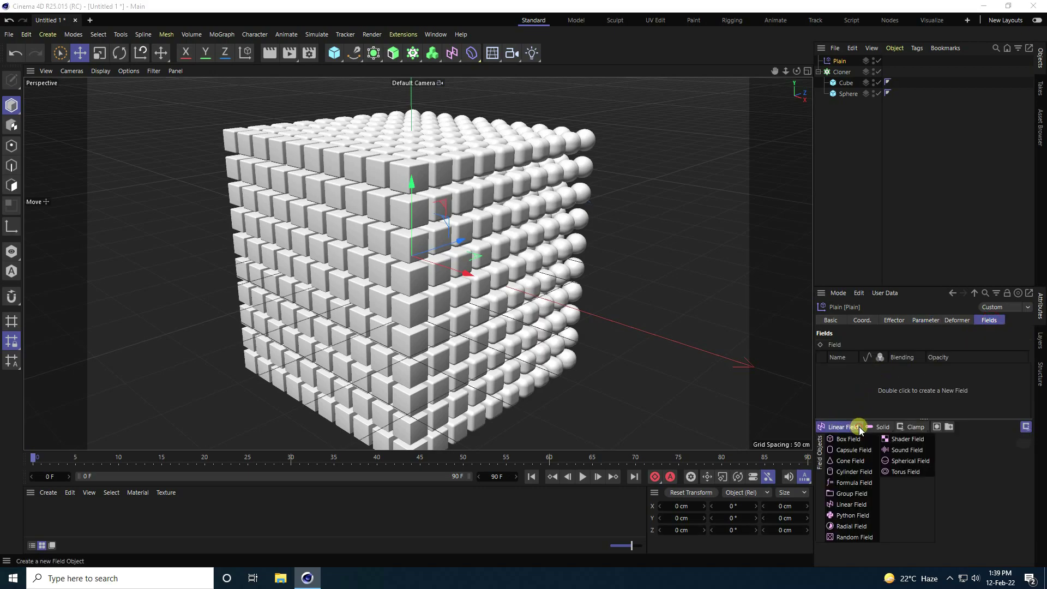
# Step: Add a Spherical Field to the Plain effector and move it to about -111.9 cm on Z
pyautogui.click(919, 462)
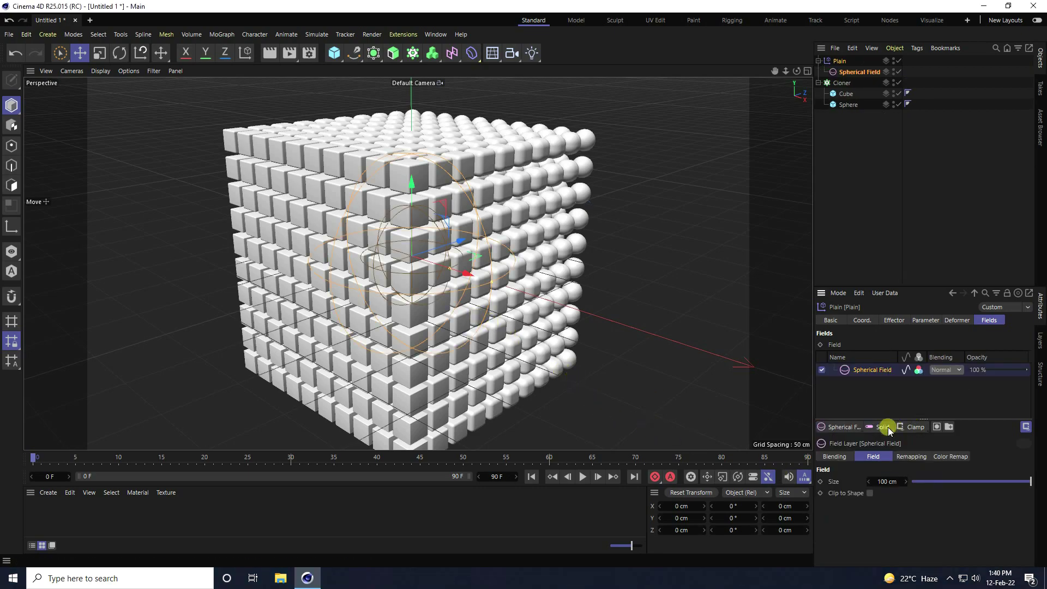
pyautogui.moveTo(462, 294); pyautogui.dragTo(376, 287)
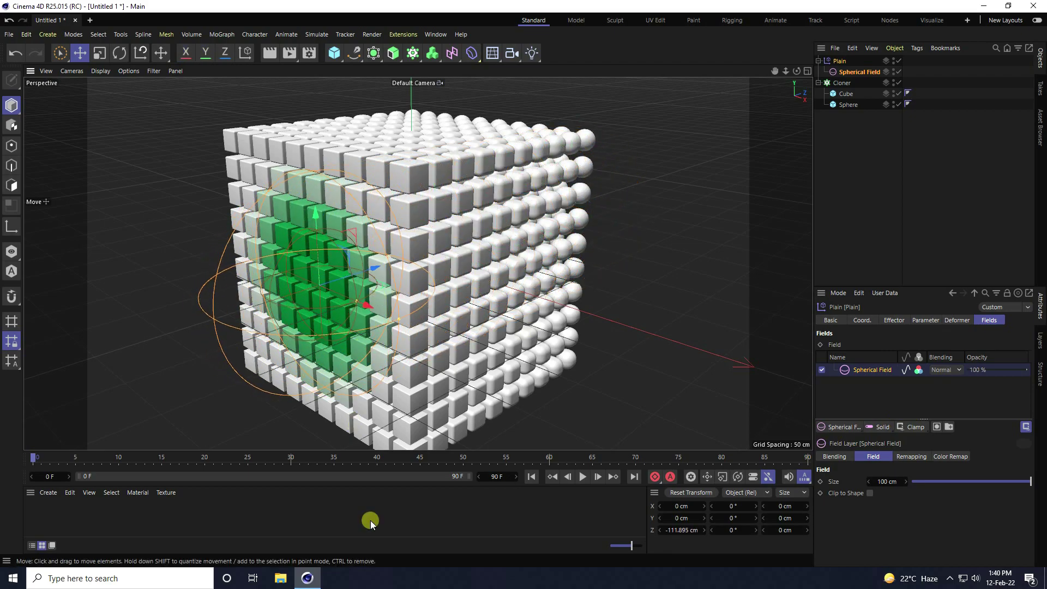
pyautogui.click(919, 321)
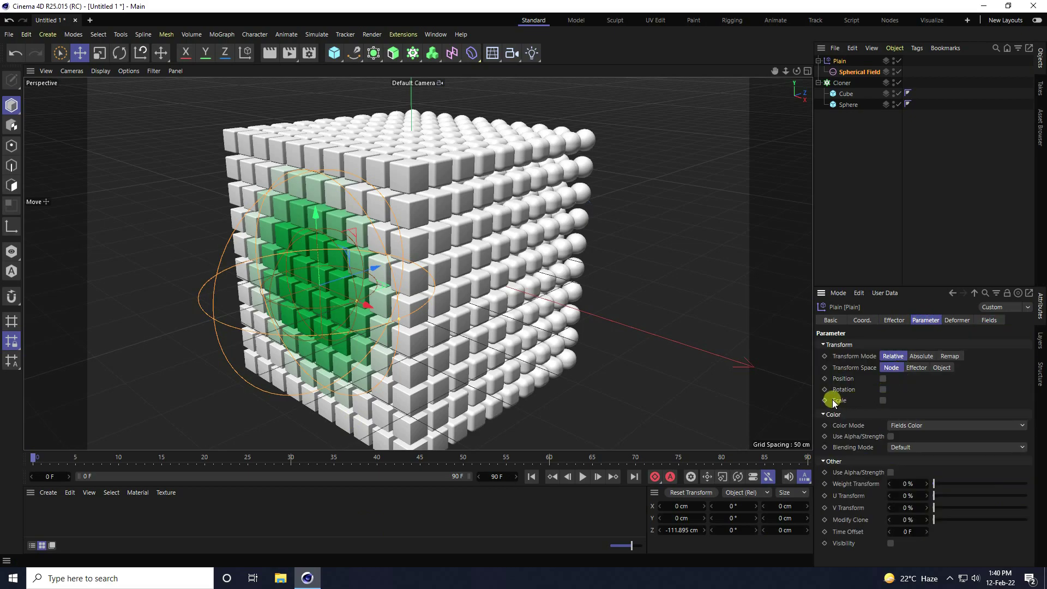
# Step: Enable Scale and Uniform Scale on the Plain effector and set Scale to 1.5
pyautogui.click(883, 401)
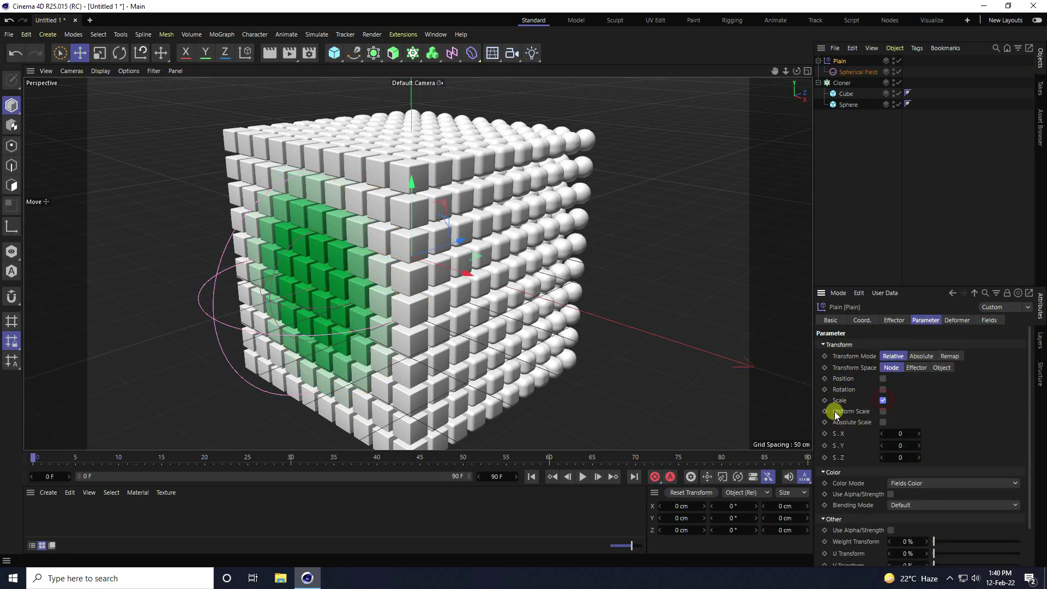
pyautogui.click(883, 411)
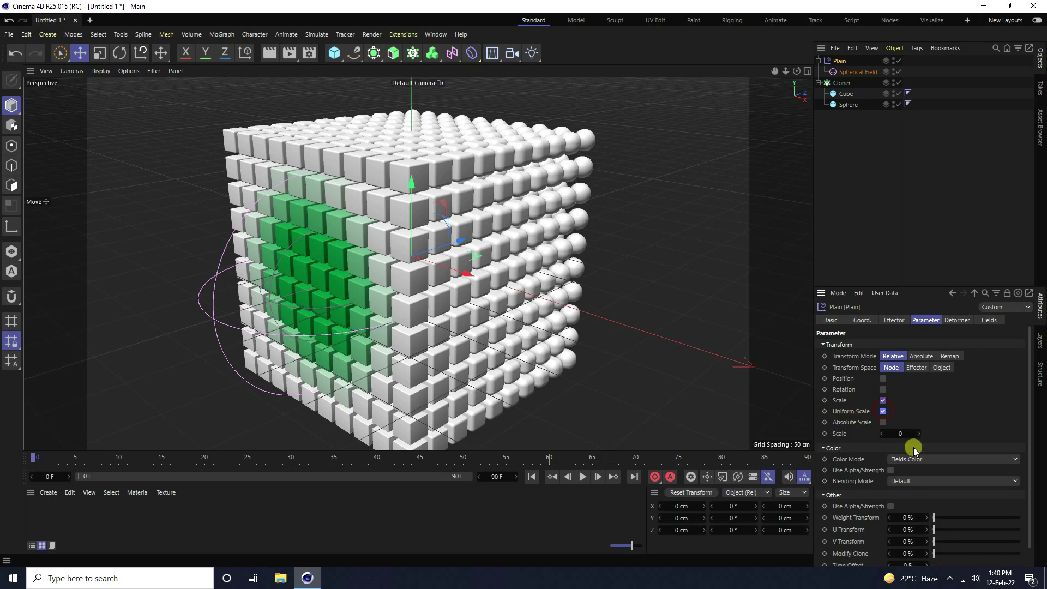
pyautogui.click(893, 433)
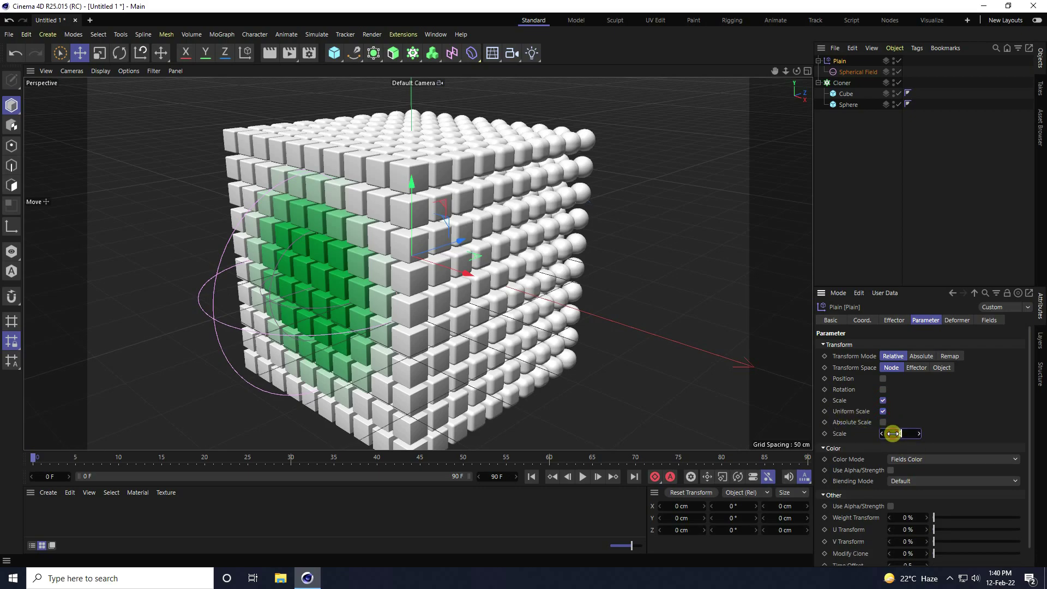
pyautogui.write('1.5')
pyautogui.press('Return')
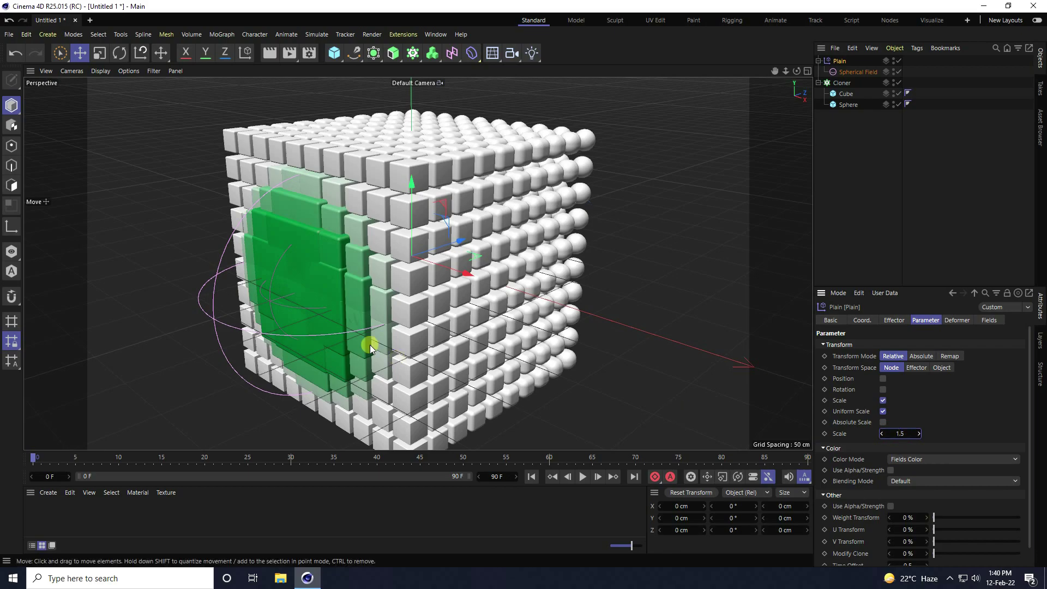
pyautogui.scroll(3, 312, 296)
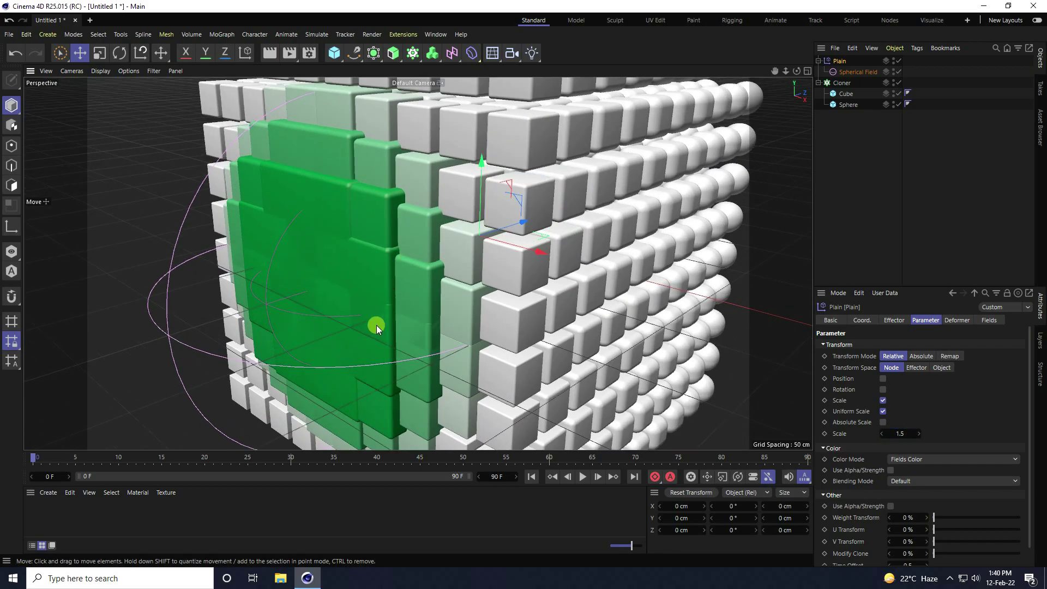
pyautogui.scroll(-2, 373, 326)
pyautogui.scroll(-1, 961, 399)
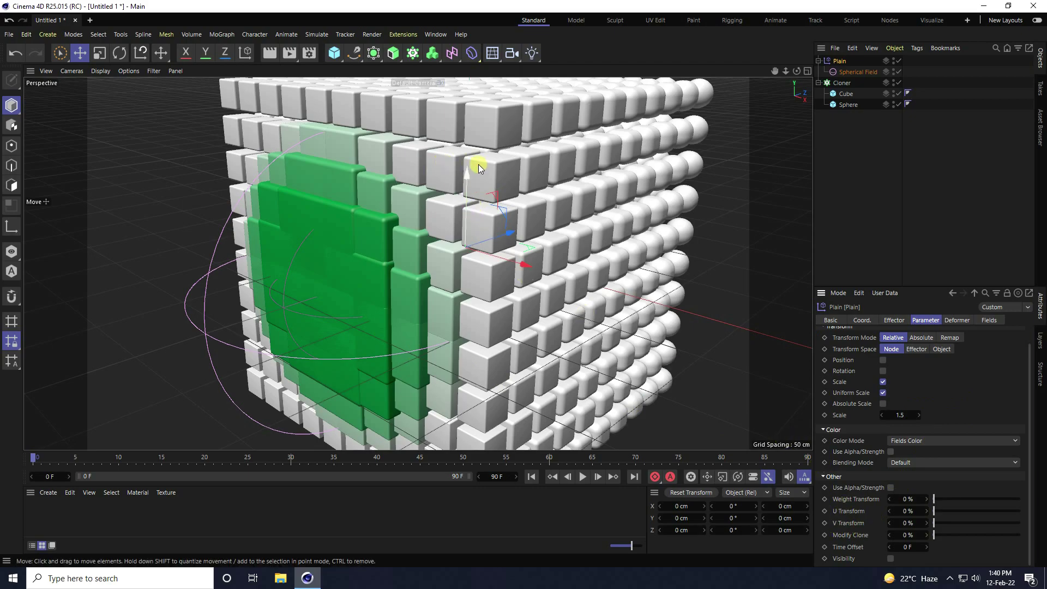
pyautogui.scroll(2, 362, 183)
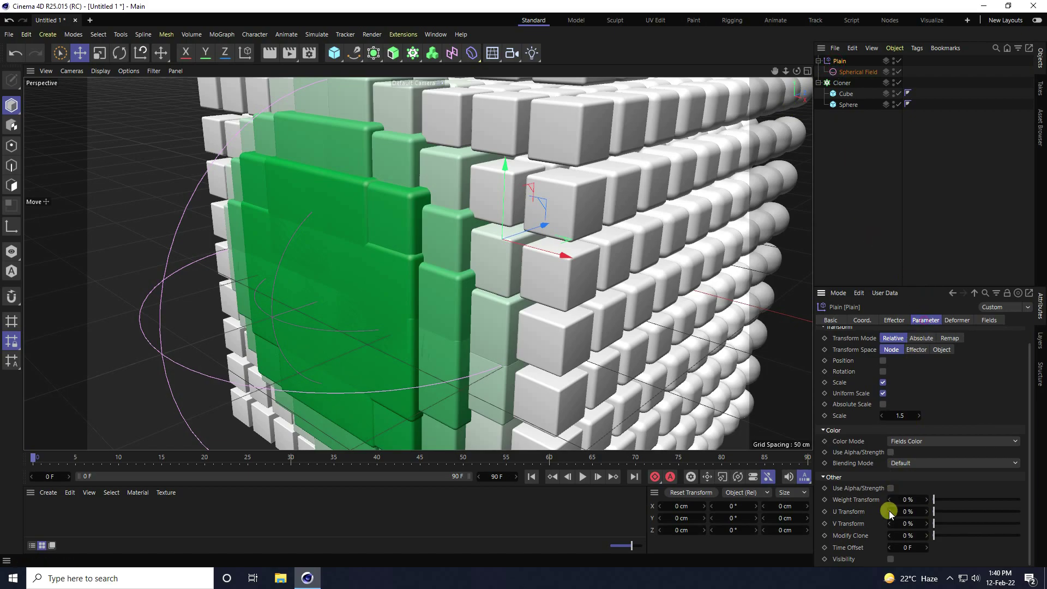
# Step: Set Modify Clone to 100% and drag the Plain effector rightward across the clone cube
pyautogui.click(909, 536)
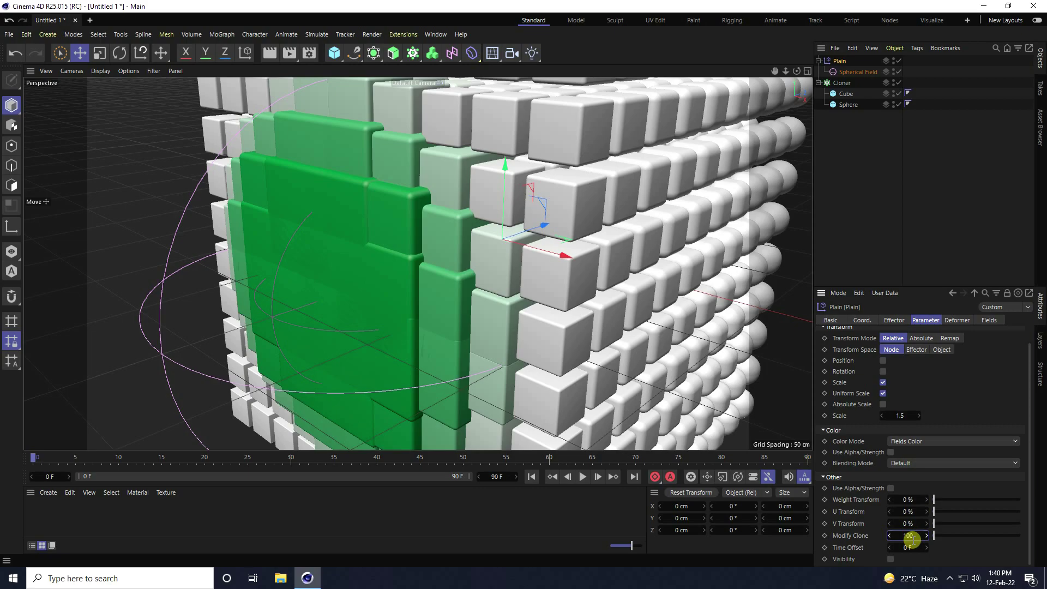
pyautogui.write('100')
pyautogui.press('Return')
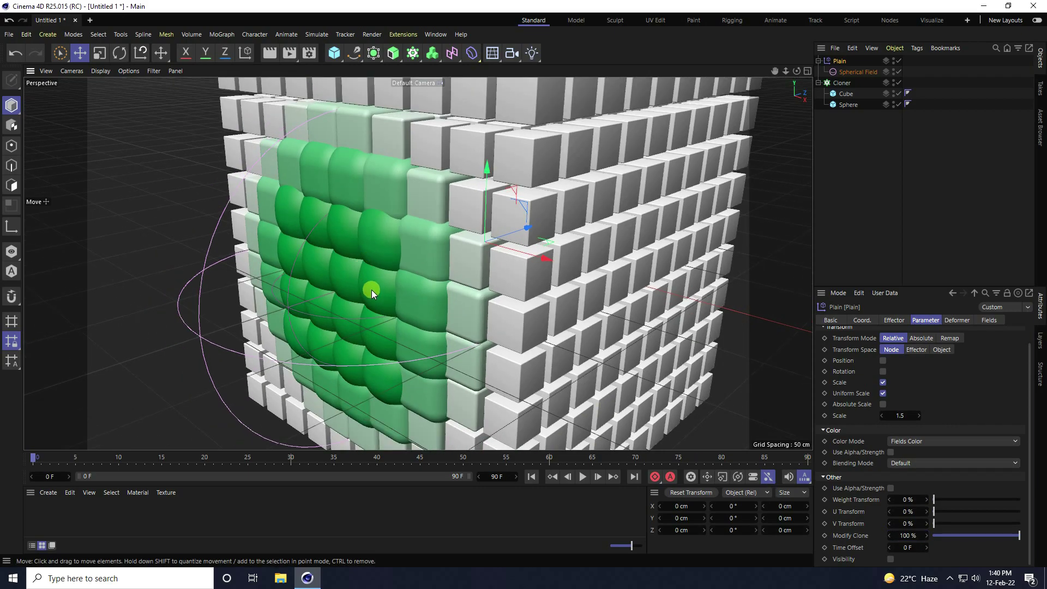
pyautogui.click(844, 61)
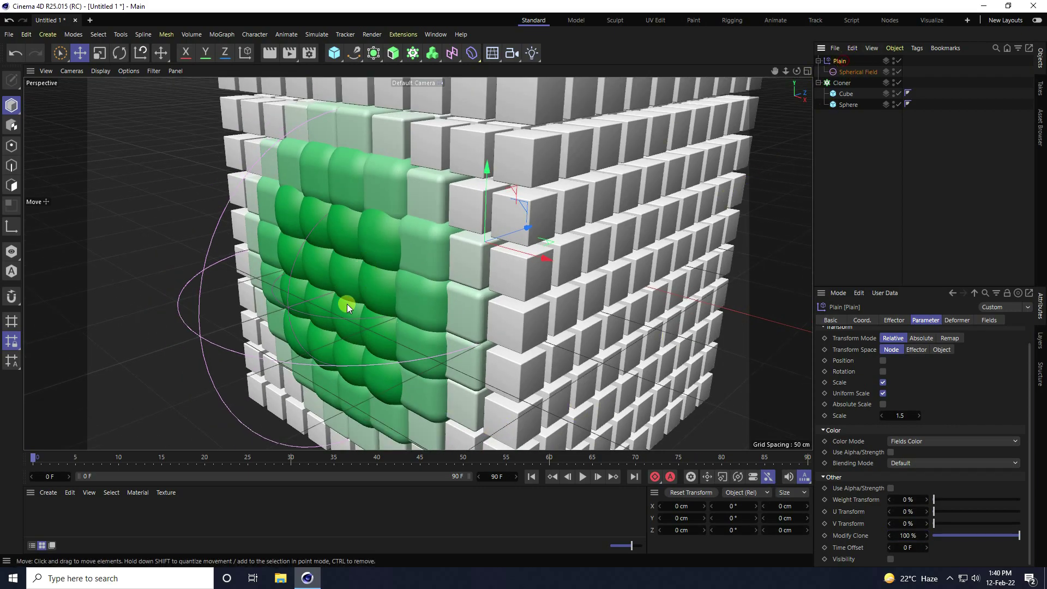
pyautogui.moveTo(528, 267)
pyautogui.mouseDown()
pyautogui.moveTo(562, 266)
pyautogui.moveTo(725, 319)
pyautogui.moveTo(327, 213)
pyautogui.moveTo(379, 258)
pyautogui.moveTo(486, 313)
pyautogui.moveTo(681, 380)
pyautogui.moveTo(470, 298)
pyautogui.moveTo(562, 352)
pyautogui.moveTo(620, 369)
pyautogui.mouseUp()
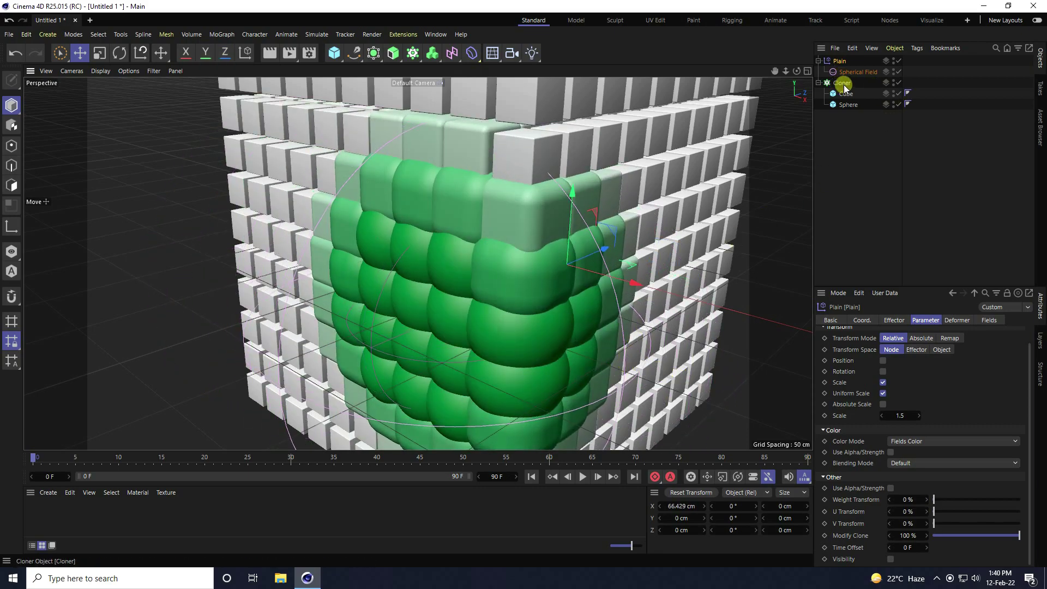
# Step: Add a Vibrate tag to Plain: position amplitude 200 cm per axis, frequency 0.5; play it
pyautogui.rightClick(838, 62)
pyautogui.moveTo(844, 40)
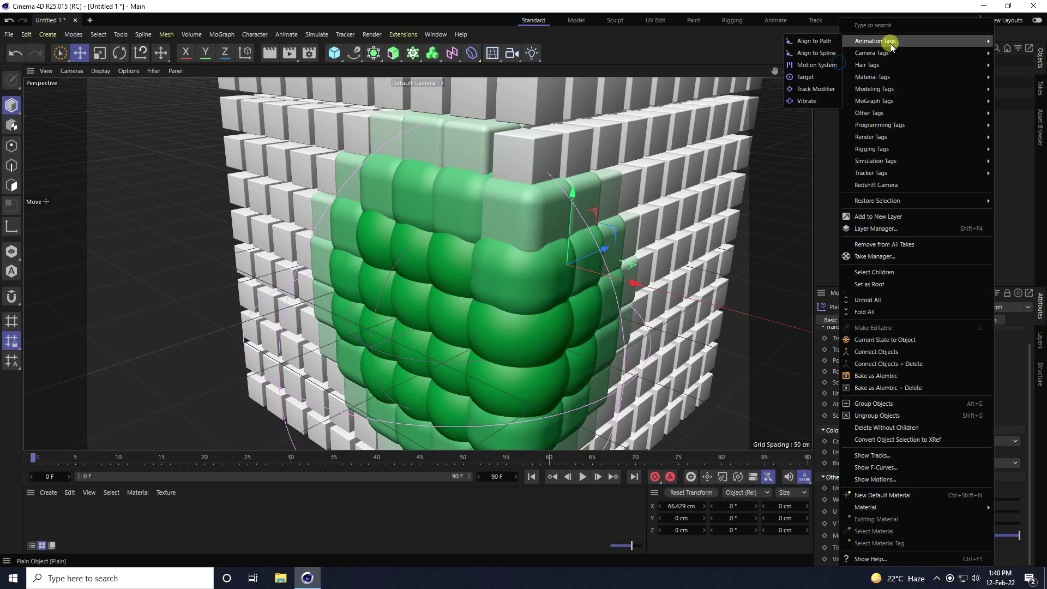
pyautogui.click(807, 101)
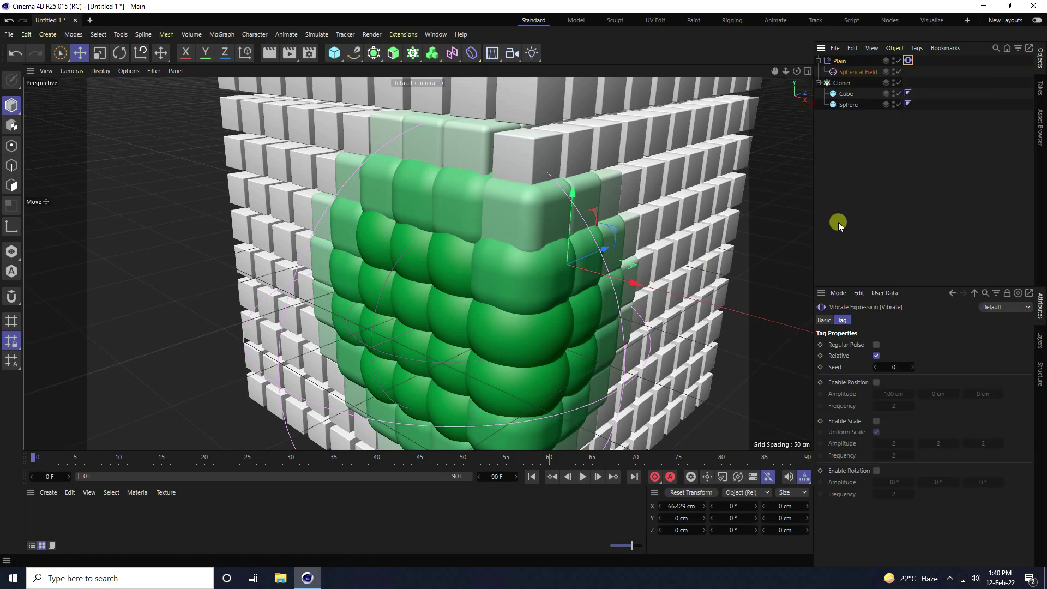
pyautogui.click(877, 383)
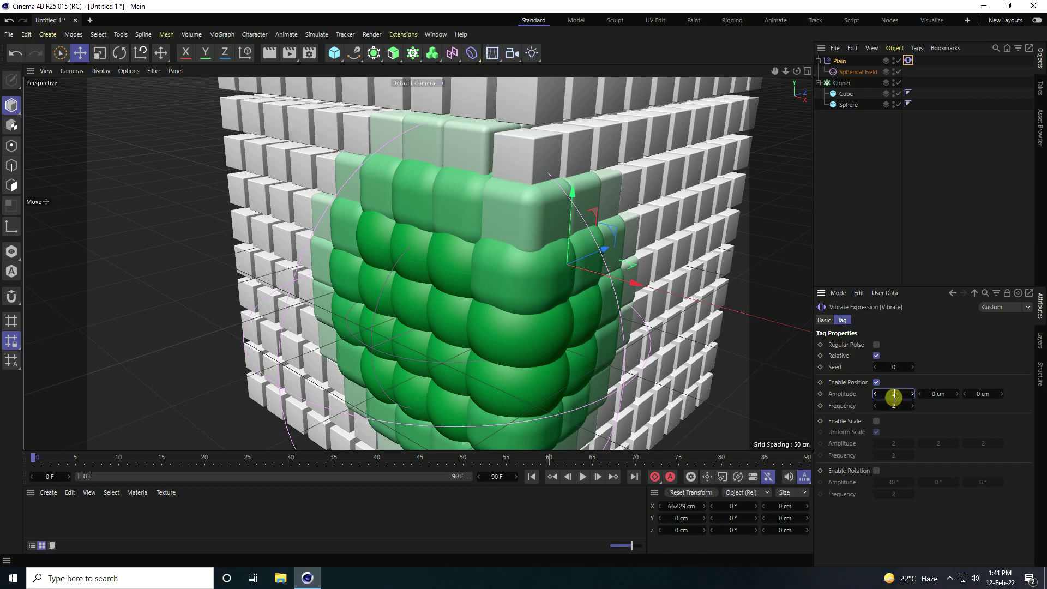
pyautogui.write('200')
pyautogui.click(935, 394)
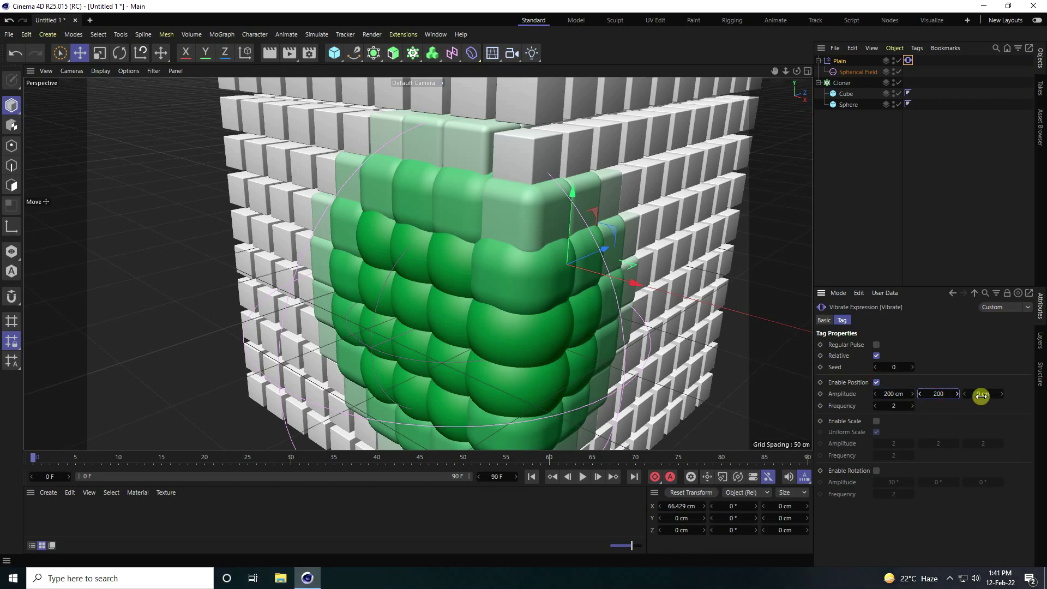
pyautogui.click(894, 406)
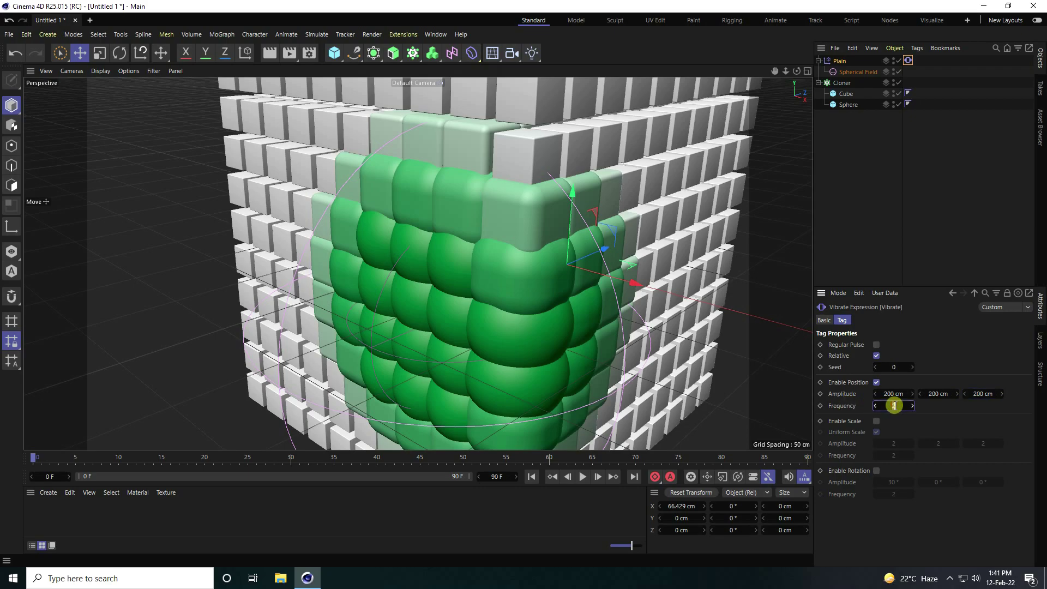
pyautogui.write('0.5')
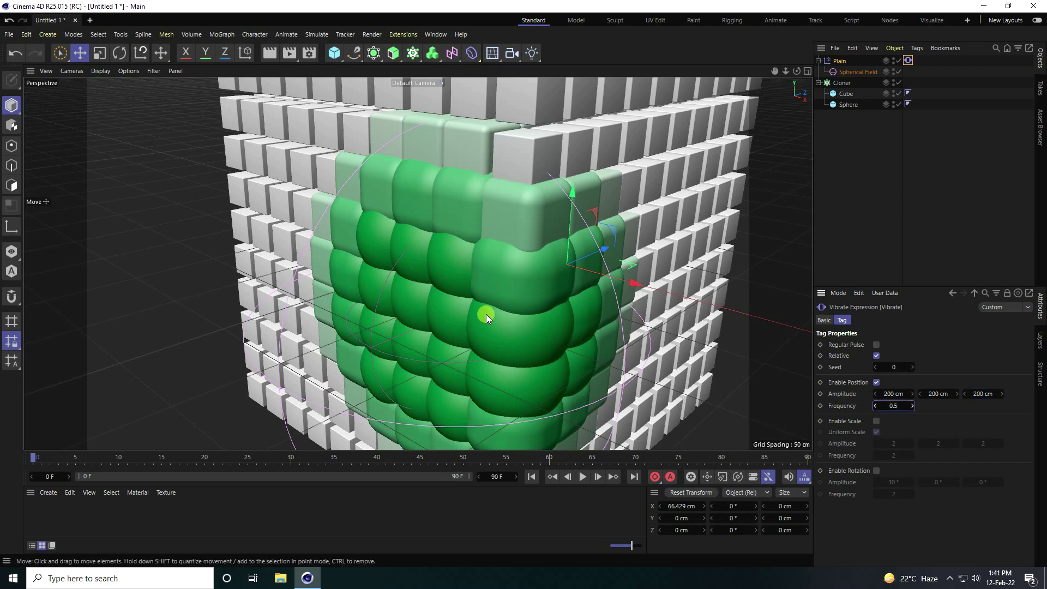
pyautogui.press('Return')
pyautogui.scroll(-3, 477, 319)
pyautogui.click(584, 476)
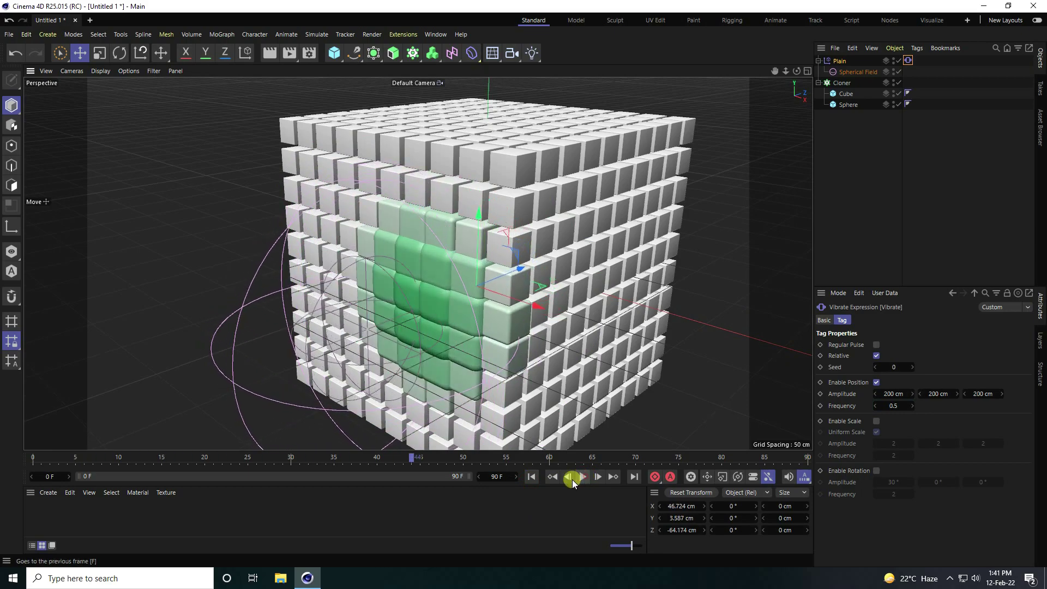
# Step: Stop playback and extend the animation's end frame to 1000
pyautogui.click(585, 477)
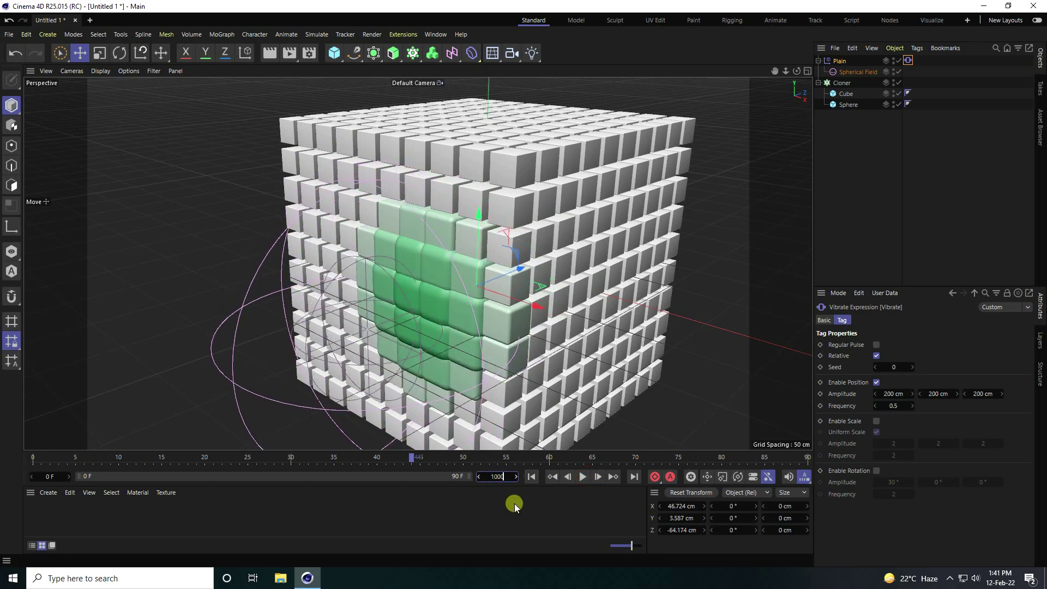
pyautogui.write('1000')
pyautogui.press('Return')
# Step: Play the 1000-frame animation from the start while orbiting the clone cube, then rewind and select the Cloner
pyautogui.click(531, 476)
pyautogui.click(579, 477)
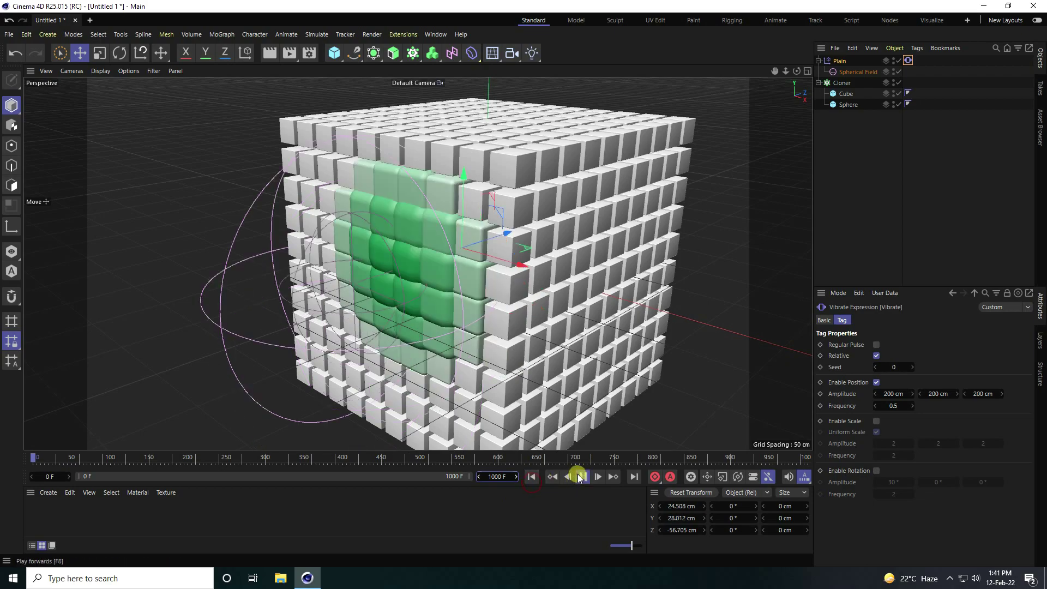
pyautogui.keyDown('alt'); pyautogui.moveTo(357, 311); pyautogui.dragTo(329, 213); pyautogui.keyUp('alt')
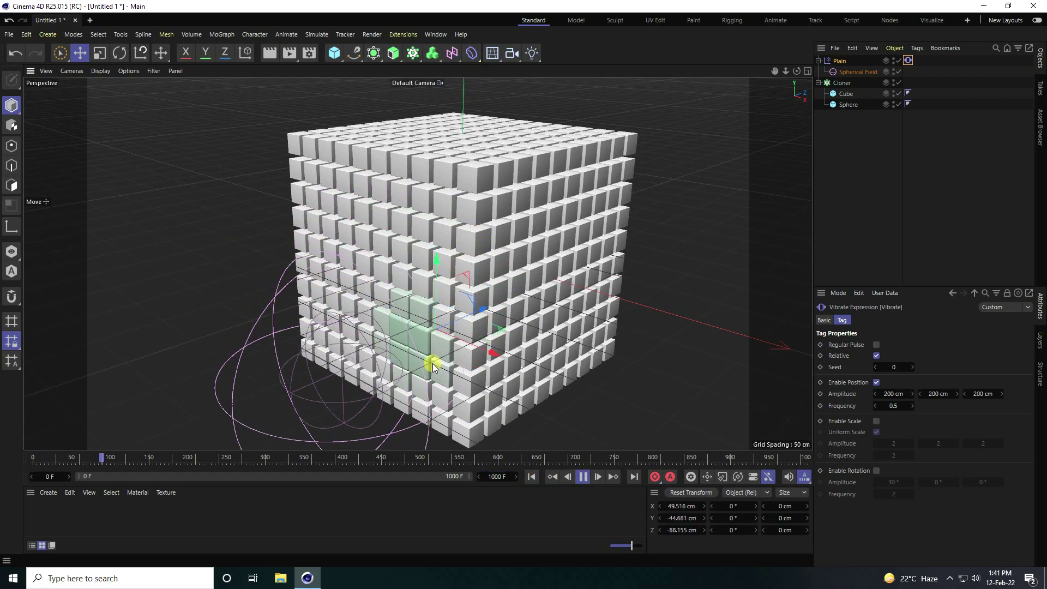
pyautogui.click(583, 476)
pyautogui.click(531, 476)
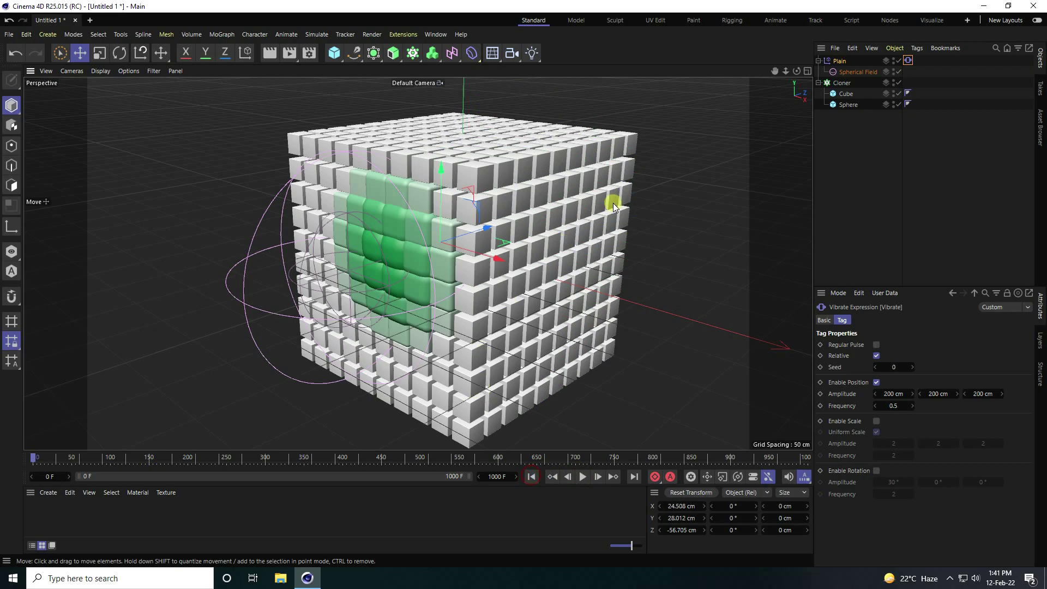
pyautogui.click(842, 82)
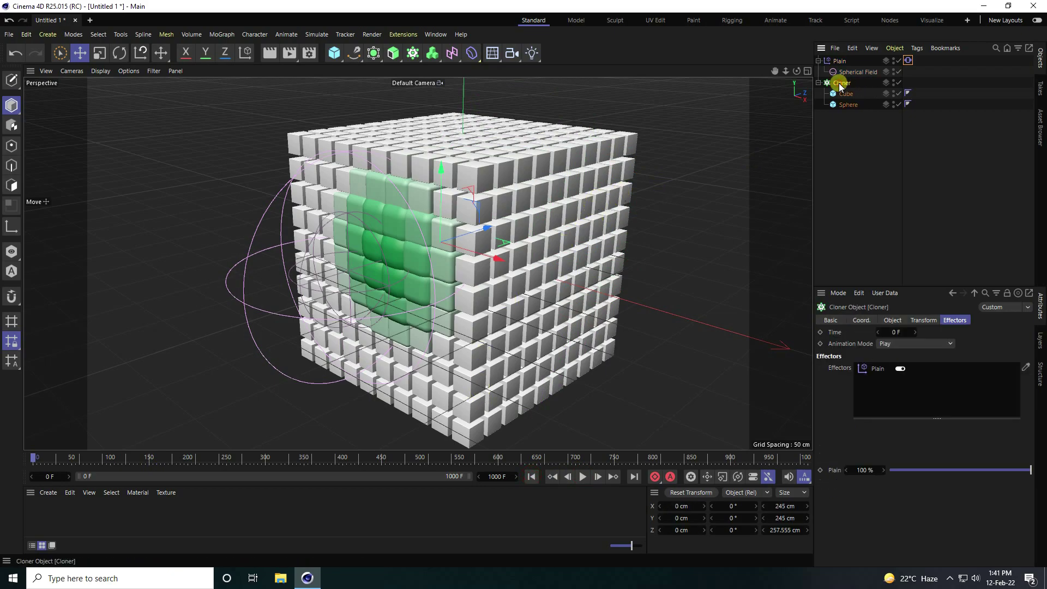
# Step: Add a Rigid Body simulation tag to the Cloner
pyautogui.rightClick(841, 82)
pyautogui.moveTo(878, 163)
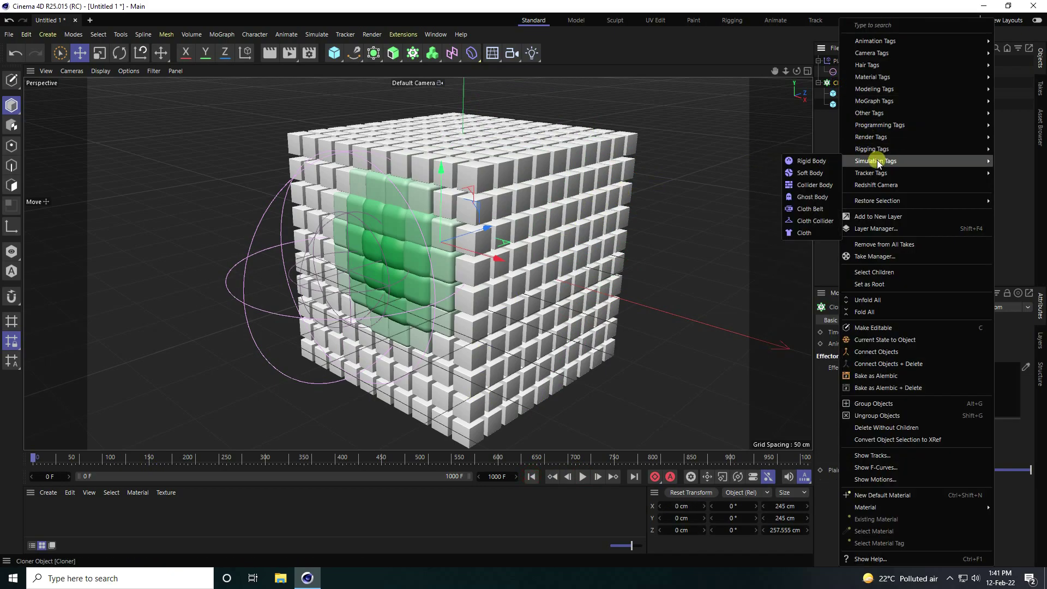
pyautogui.click(811, 161)
# Step: Set the rigid body's Follow Position to 10 and play the simulation
pyautogui.click(894, 320)
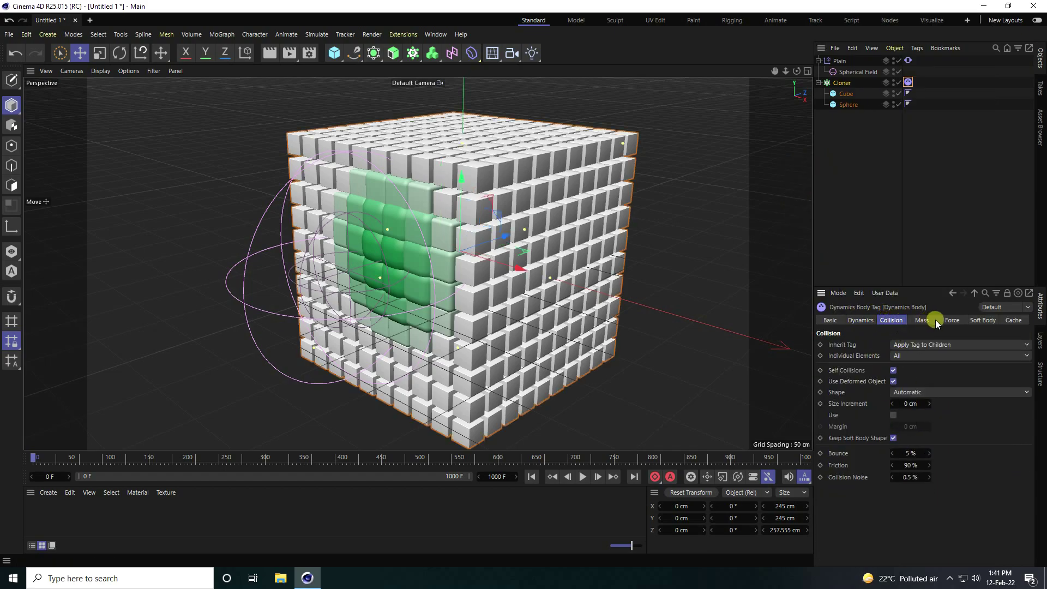
pyautogui.click(951, 320)
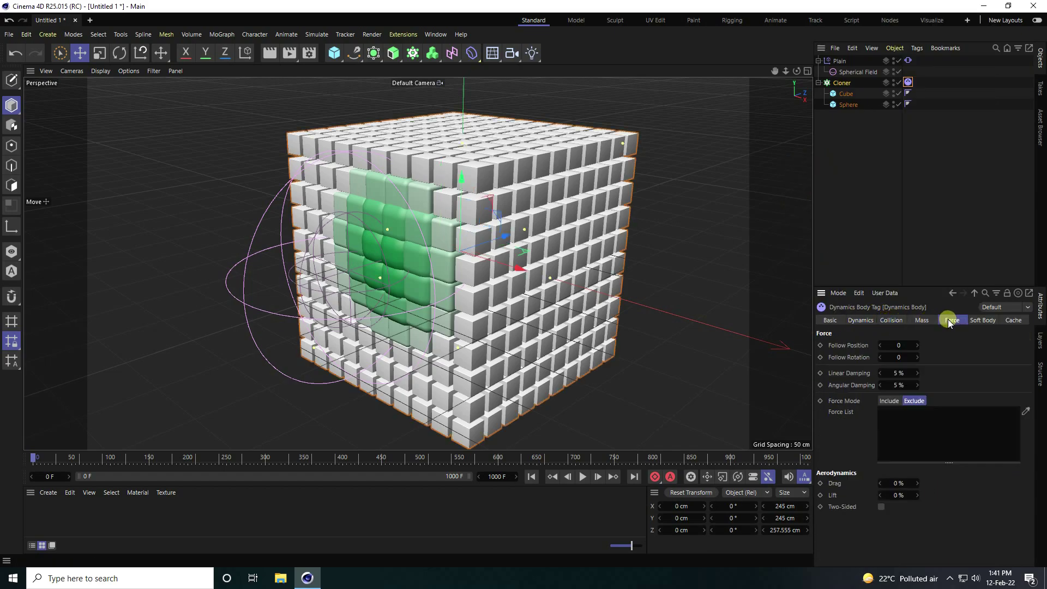
pyautogui.click(903, 345)
pyautogui.write('10')
pyautogui.press('Return')
pyautogui.click(584, 476)
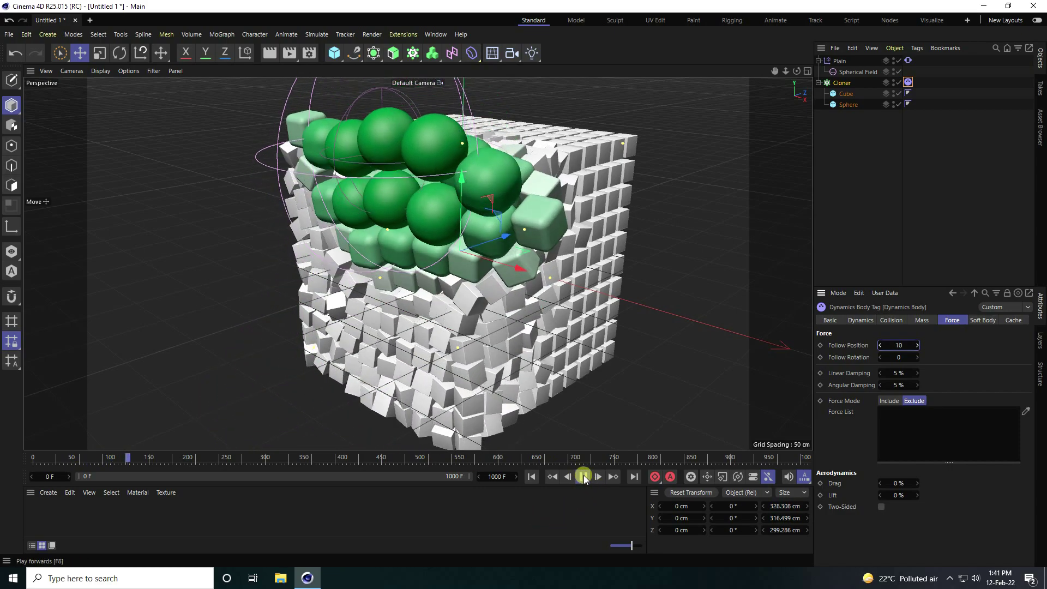
# Step: Set the project's Dynamics gravity to 500 cm
pyautogui.click(532, 476)
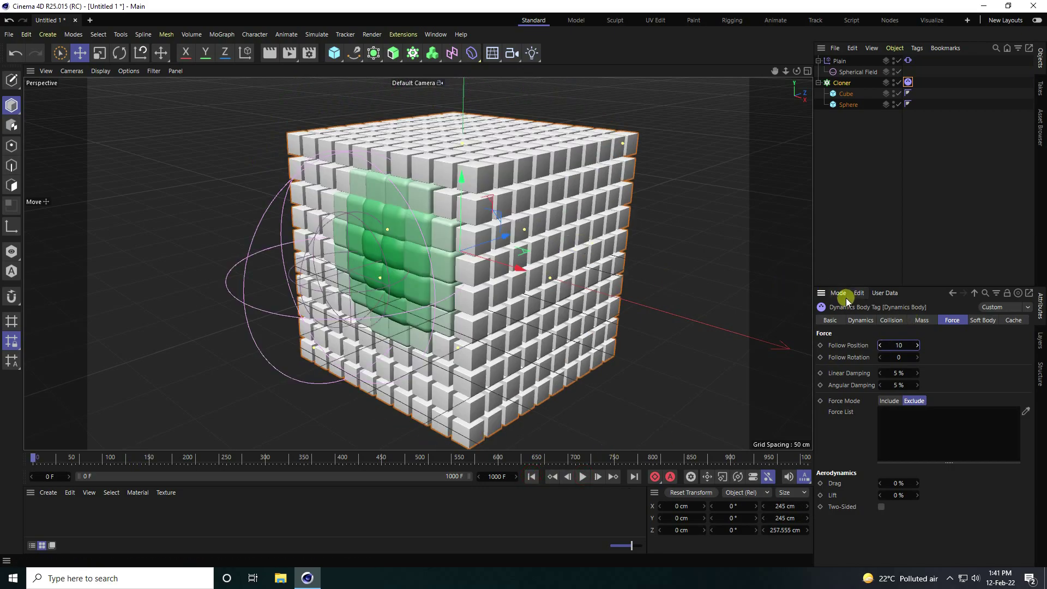
pyautogui.click(840, 294)
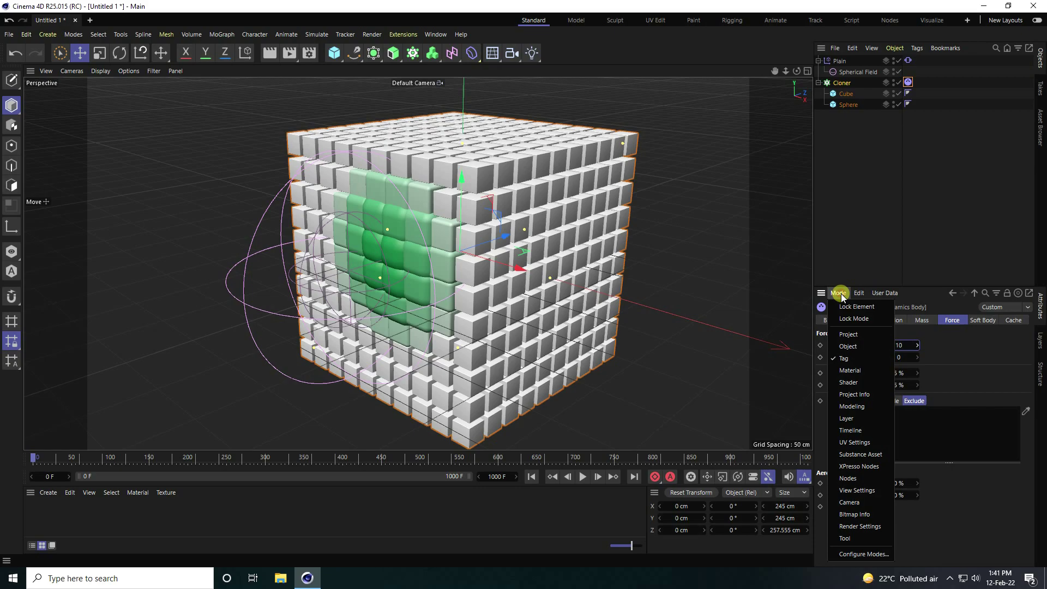
pyautogui.click(860, 335)
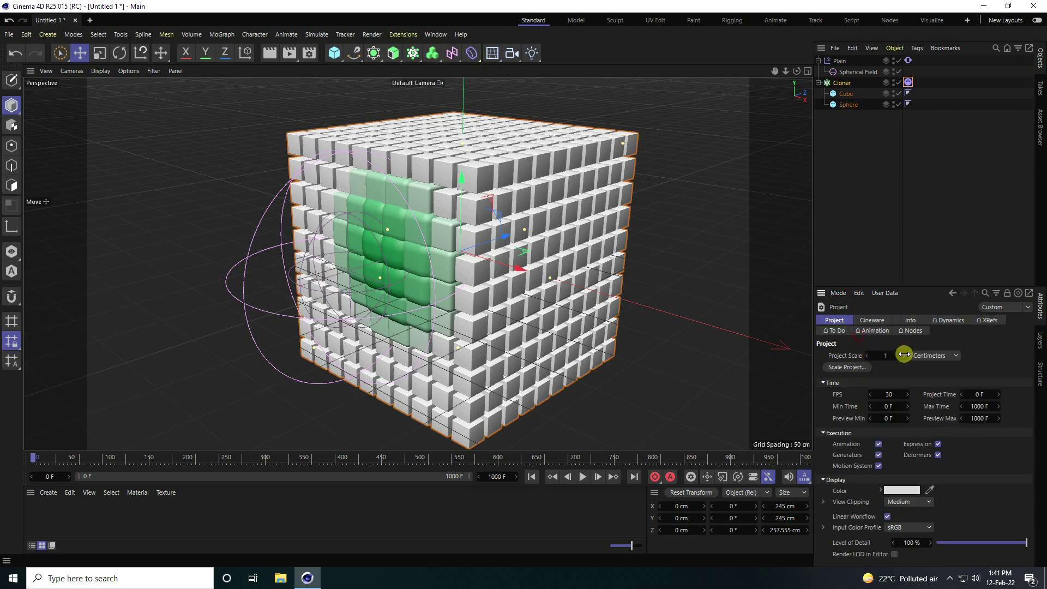
pyautogui.click(949, 321)
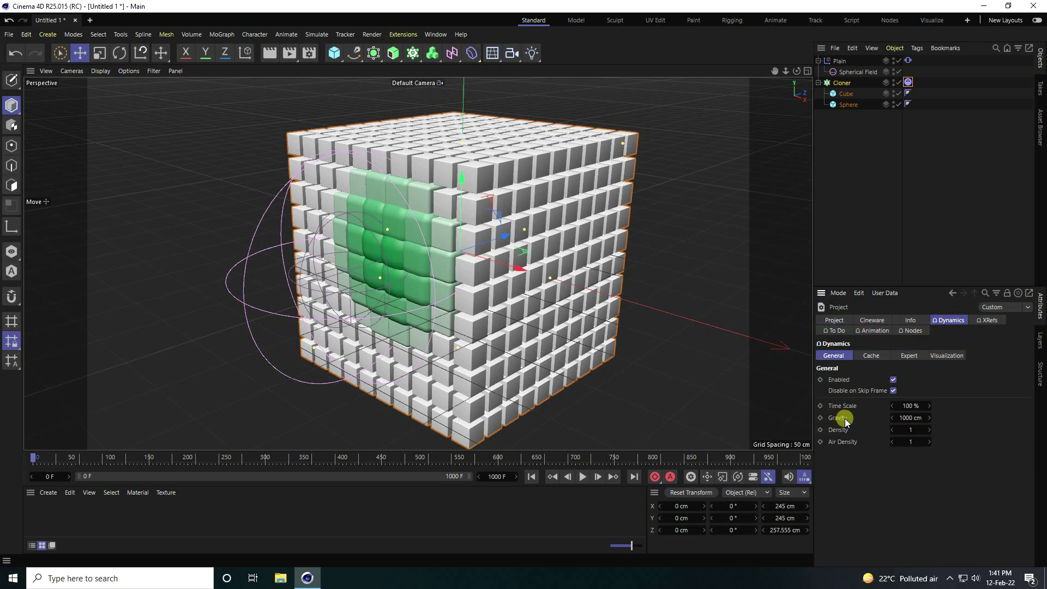
pyautogui.click(909, 417)
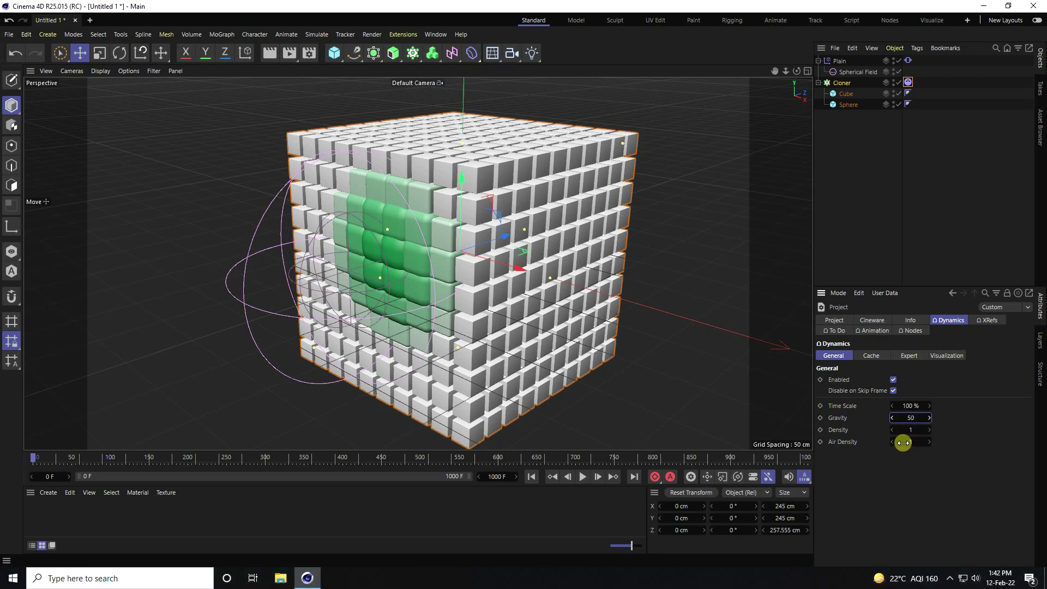
pyautogui.click(908, 418)
pyautogui.write('500')
pyautogui.press('Return')
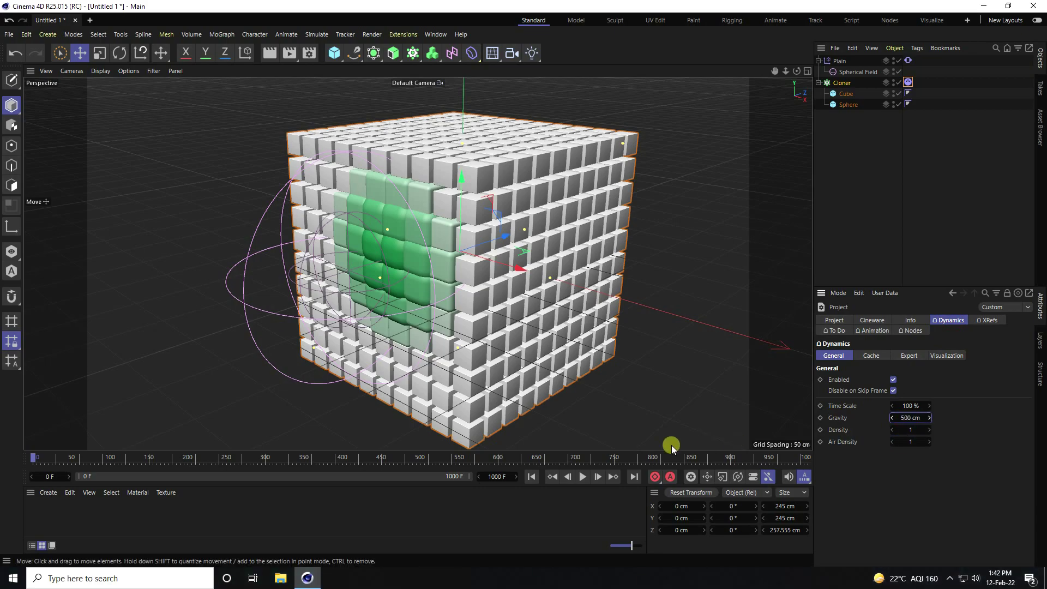
# Step: Replay the simulation from frame 0 with the lower gravity, then rewind and select the Cloner
pyautogui.click(534, 476)
pyautogui.click(588, 476)
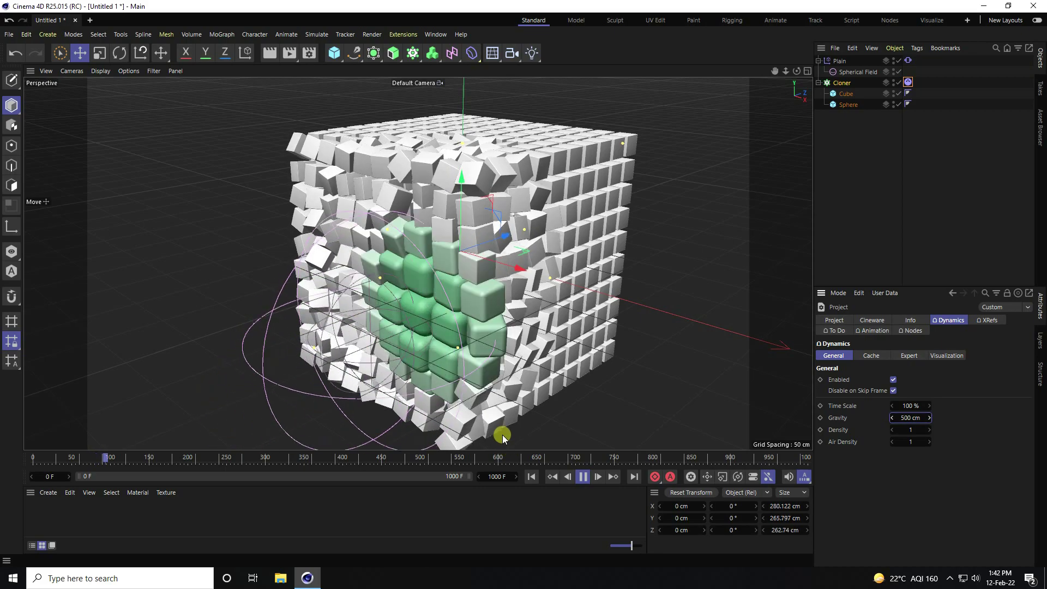
pyautogui.click(531, 476)
pyautogui.click(842, 82)
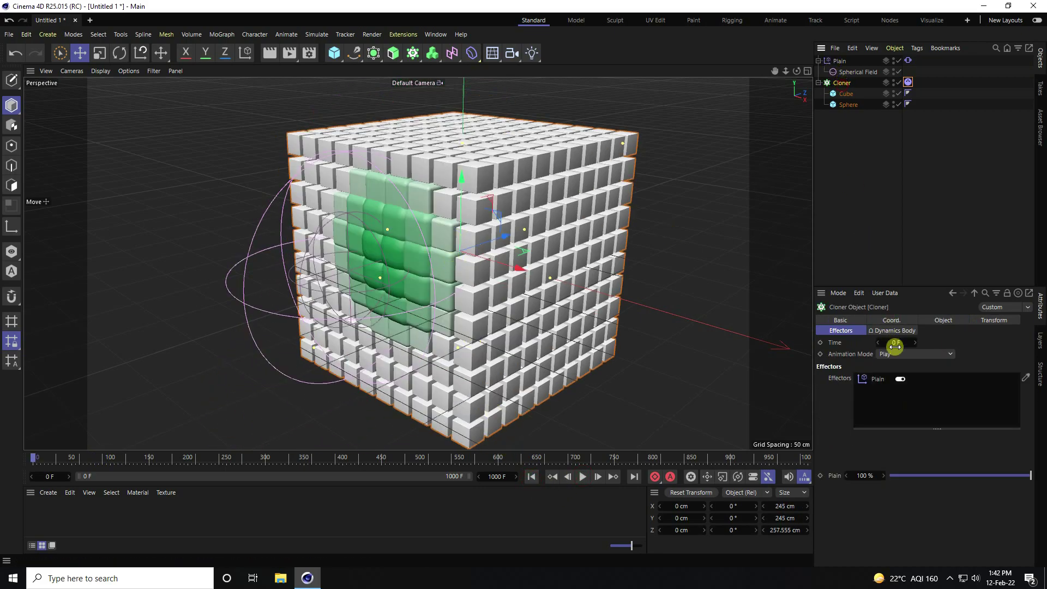
# Step: Rotate the Cloner to 5° heading, 10° pitch and 10° bank
pyautogui.click(892, 320)
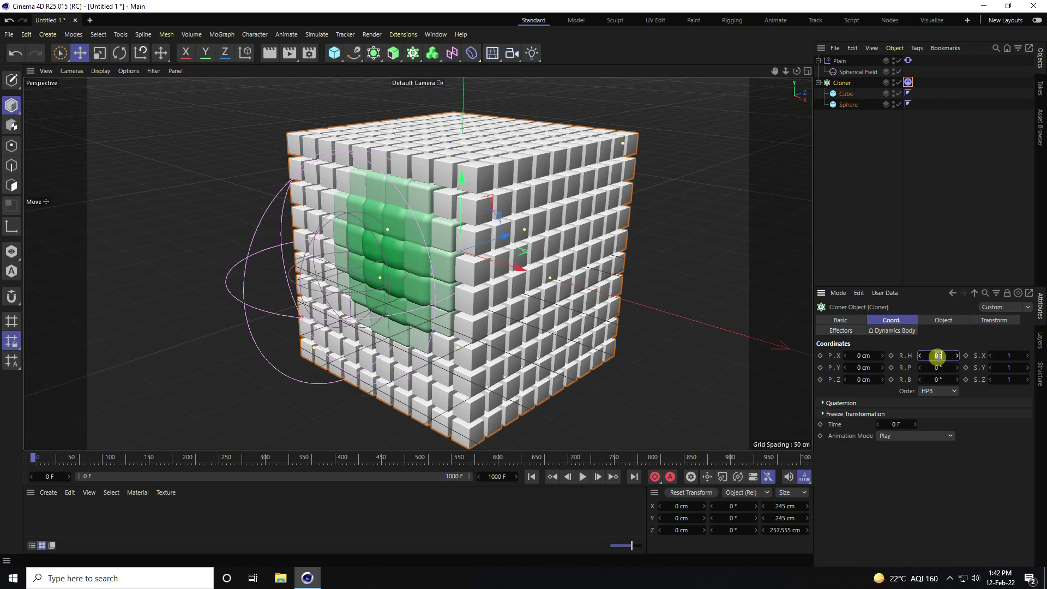
pyautogui.moveTo(937, 361); pyautogui.dragTo(936, 367)
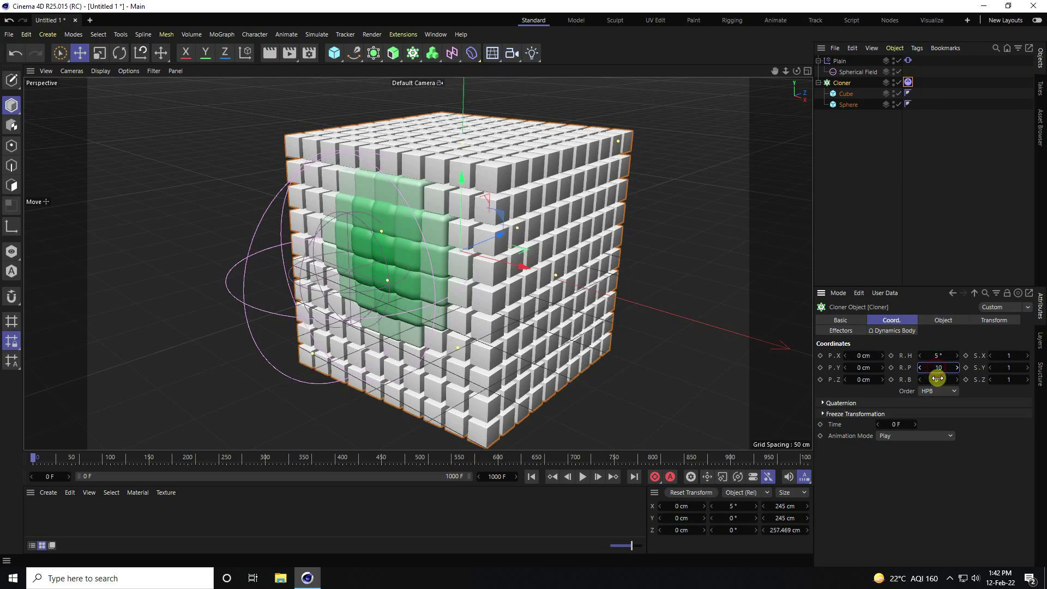
pyautogui.write('10')
pyautogui.click(937, 378)
pyautogui.press('Return')
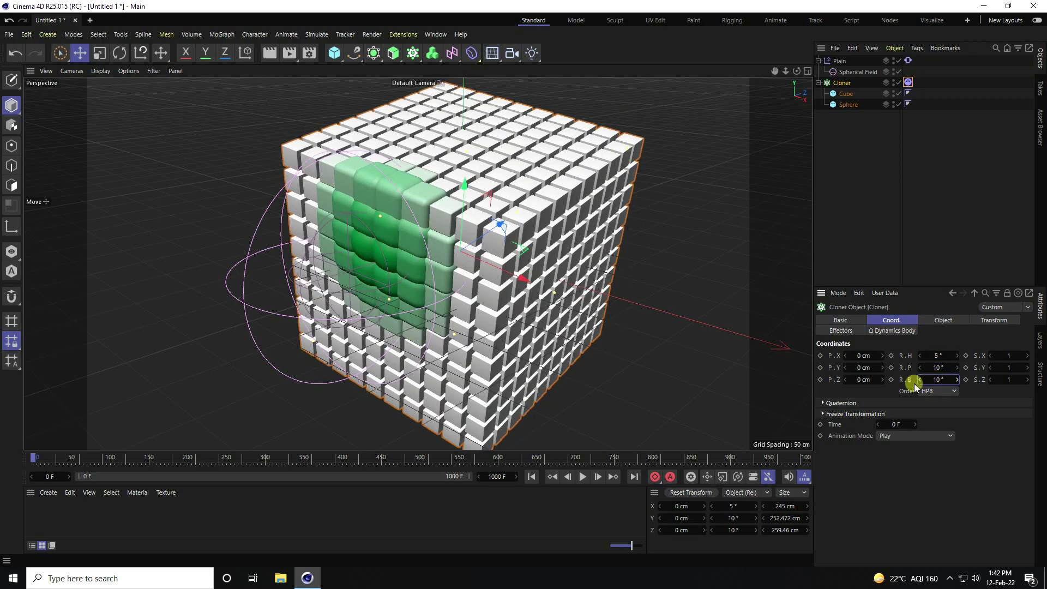
# Step: Rewind and scrub the simulation to about frame 150
pyautogui.scroll(3, 473, 280)
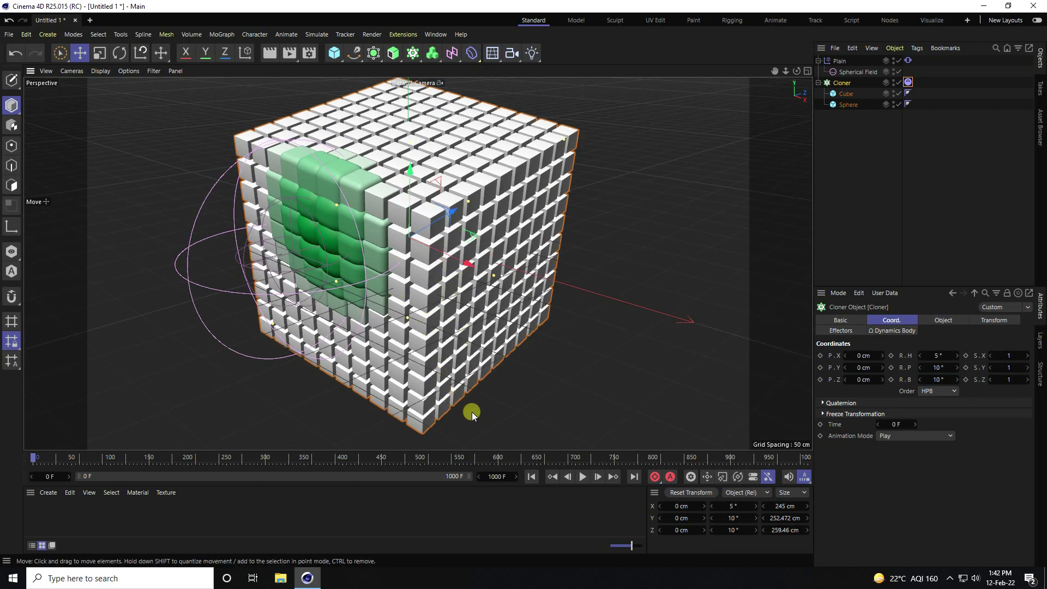
pyautogui.click(528, 476)
pyautogui.moveTo(35, 460); pyautogui.dragTo(148, 467)
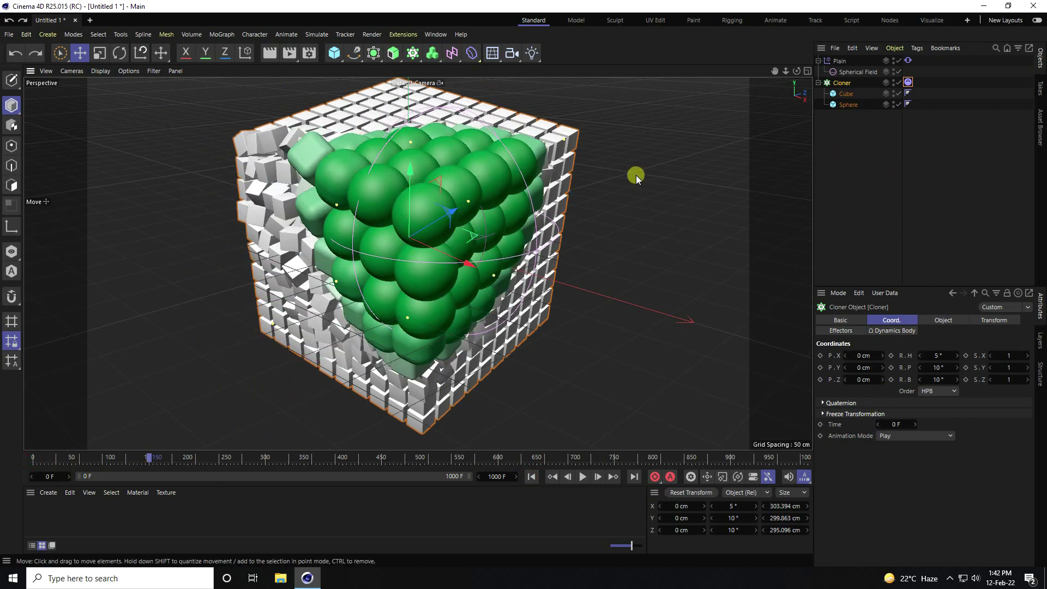
# Step: Add a Null object and nest the Cloner inside it
pyautogui.click(334, 53)
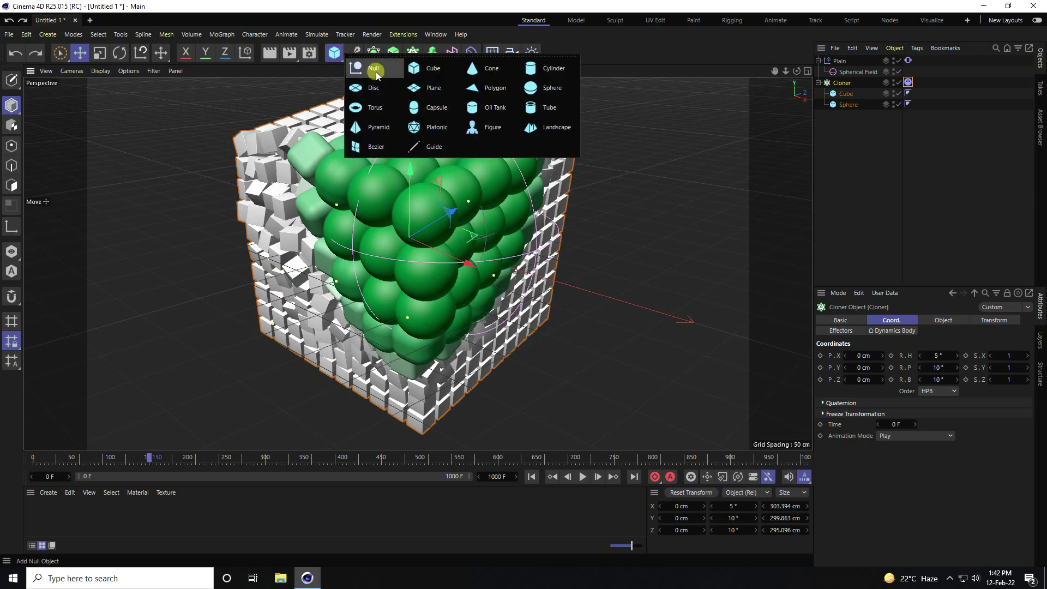
pyautogui.click(376, 71)
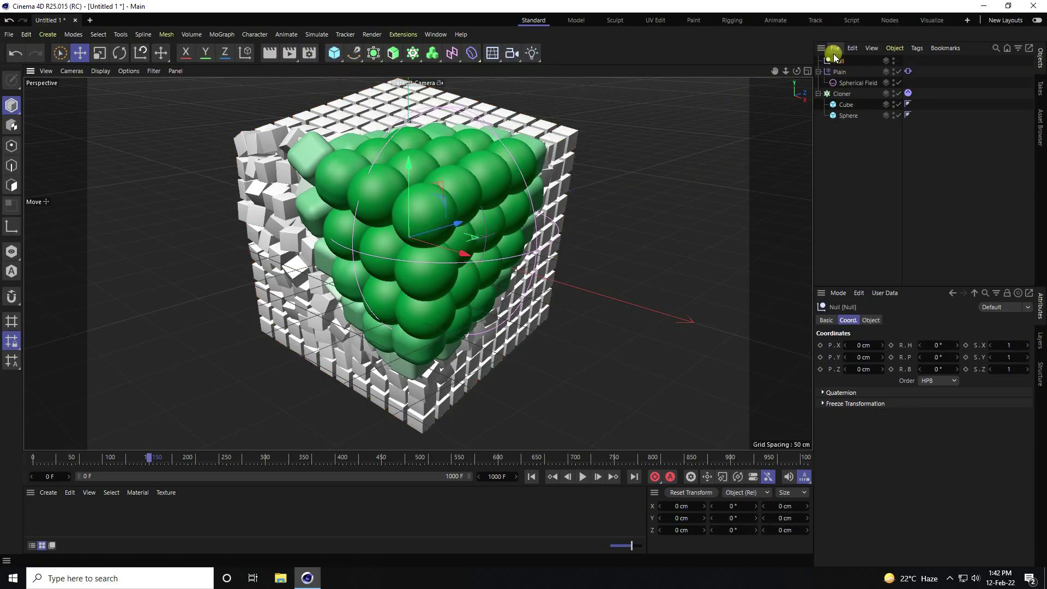
pyautogui.moveTo(838, 87); pyautogui.dragTo(837, 87)
pyautogui.click(847, 93)
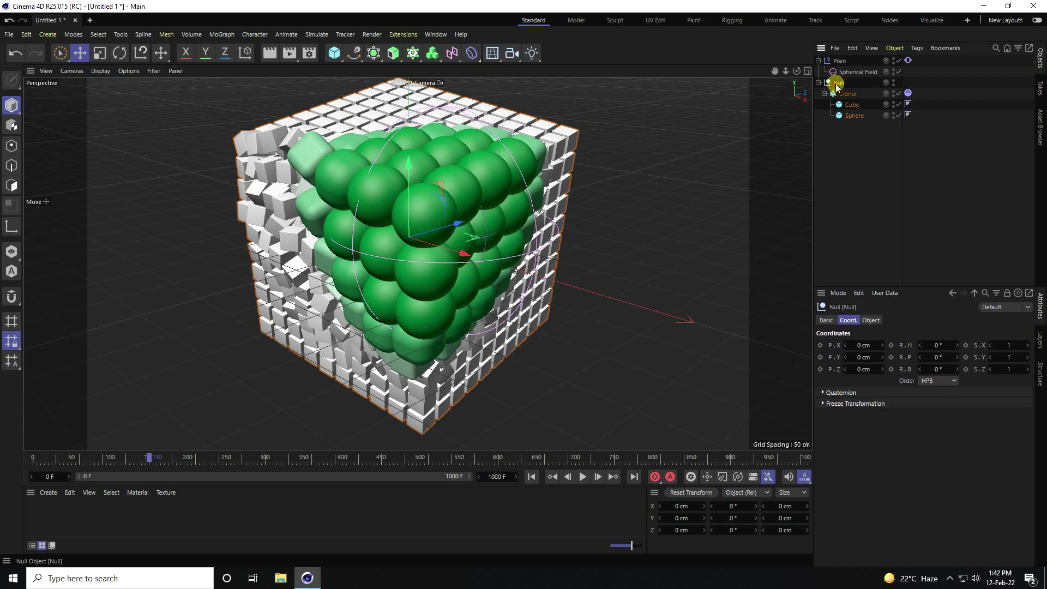
# Step: Run Axis Center with Points Center, Include Children, Use All Objects and Auto Update
pyautogui.click(104, 34)
pyautogui.moveTo(120, 36)
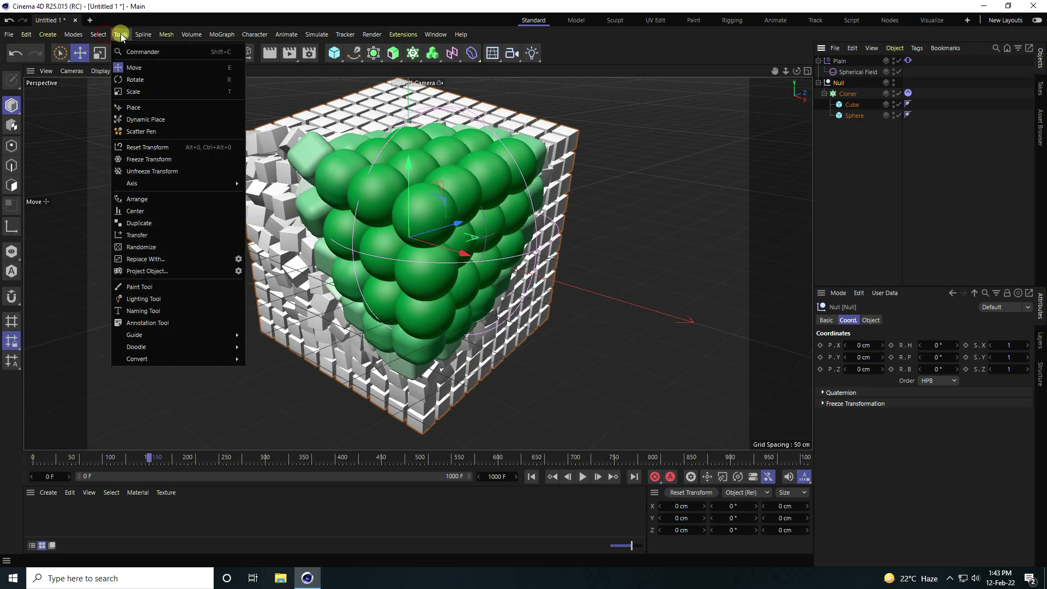
pyautogui.moveTo(144, 185)
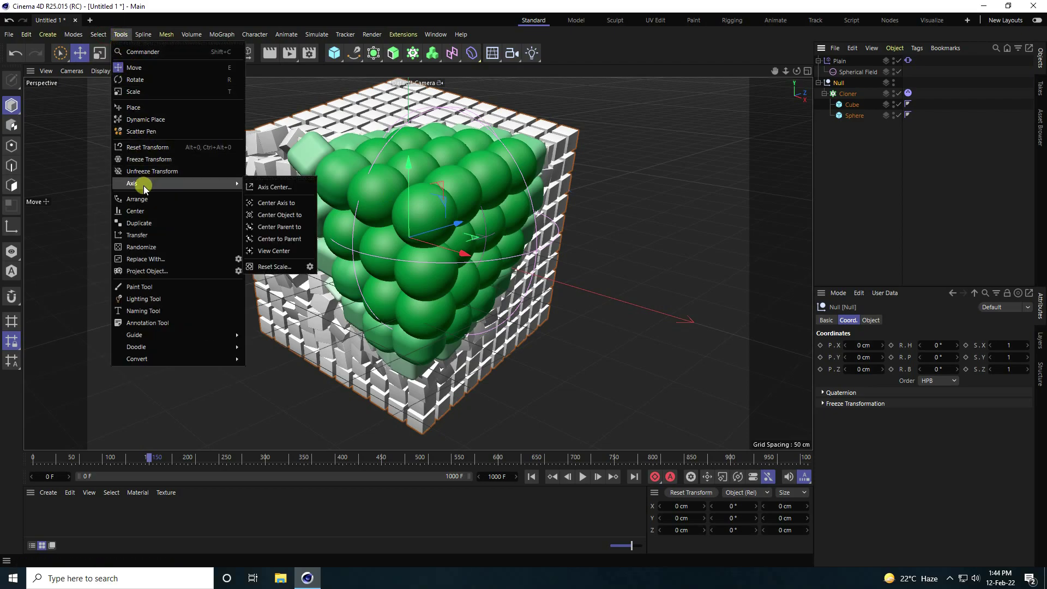
pyautogui.click(289, 191)
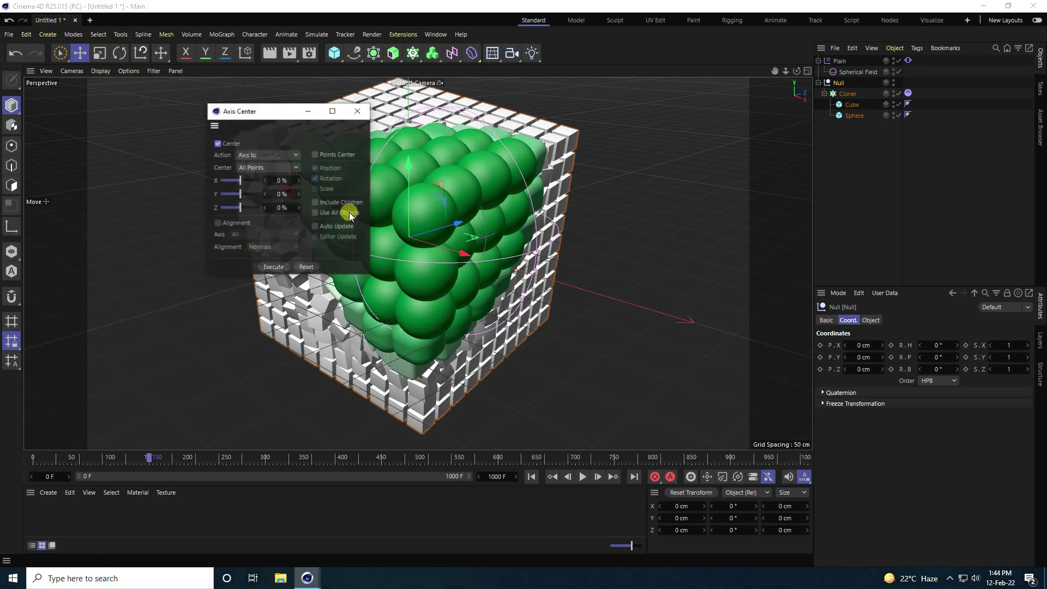
pyautogui.click(335, 154)
pyautogui.click(322, 212)
pyautogui.click(316, 226)
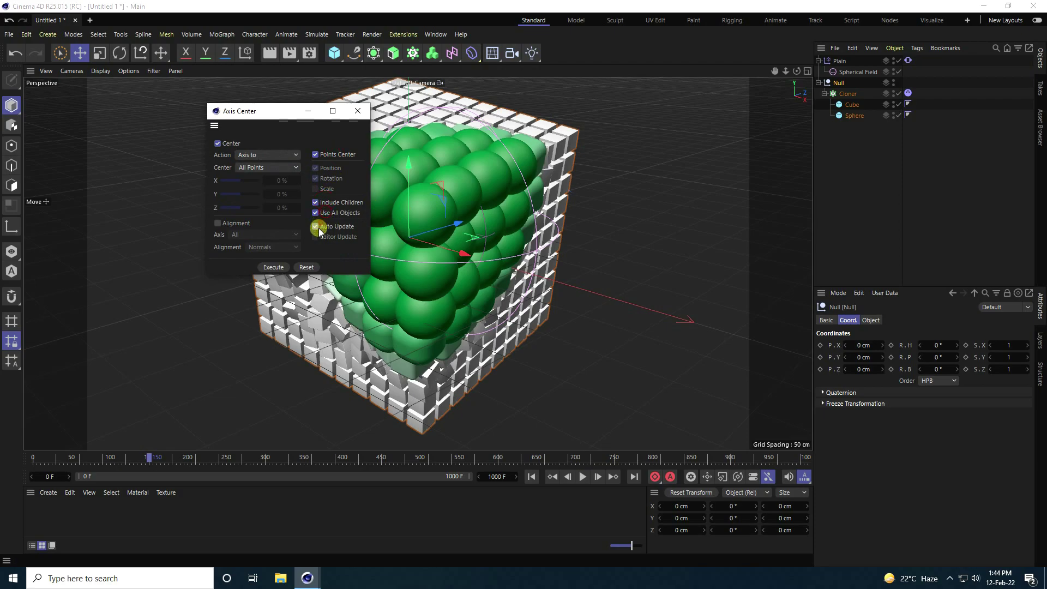
pyautogui.click(269, 268)
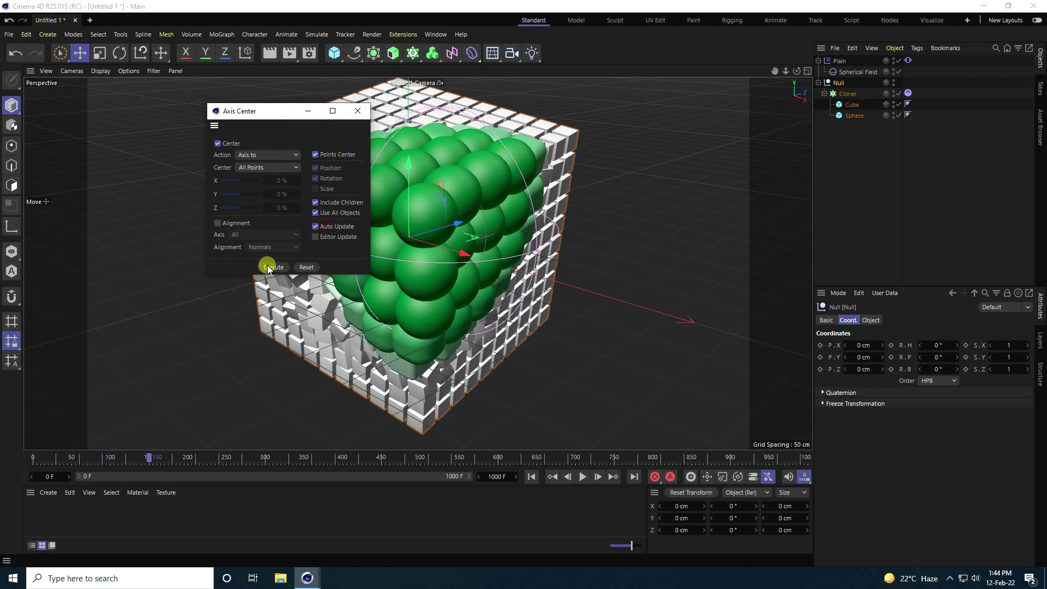
pyautogui.click(358, 111)
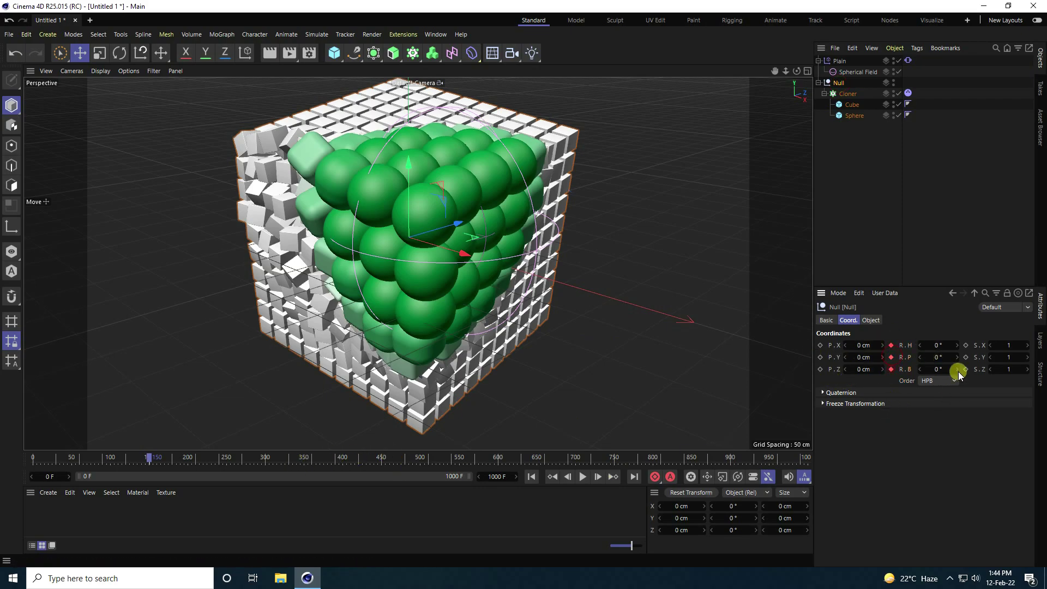
# Step: At frame 300, keyframe the Null's heading, pitch and bank at 360°
pyautogui.moveTo(152, 458); pyautogui.dragTo(266, 463)
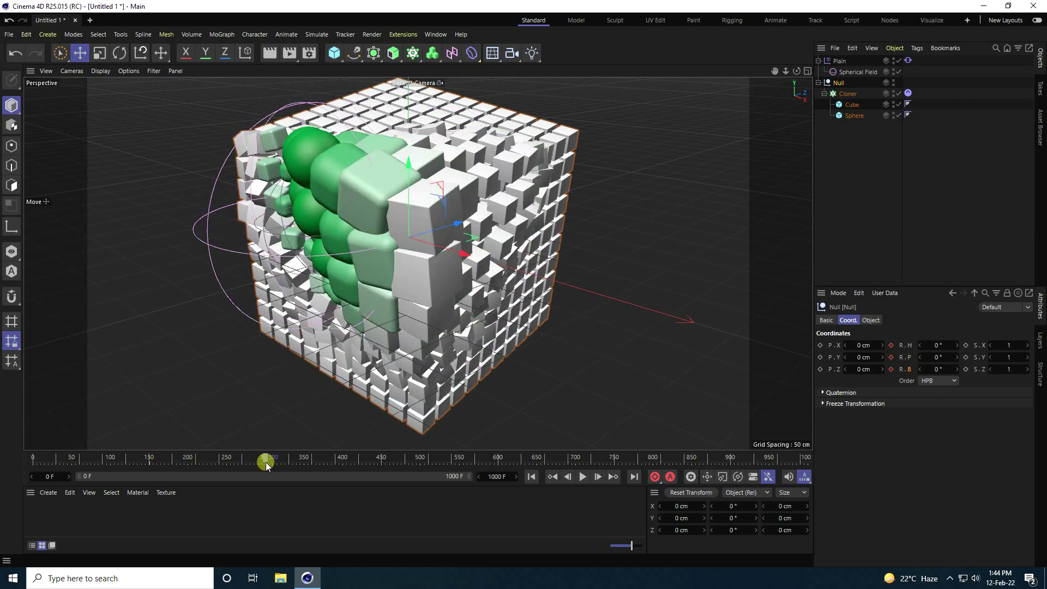
pyautogui.click(938, 347)
pyautogui.click(937, 357)
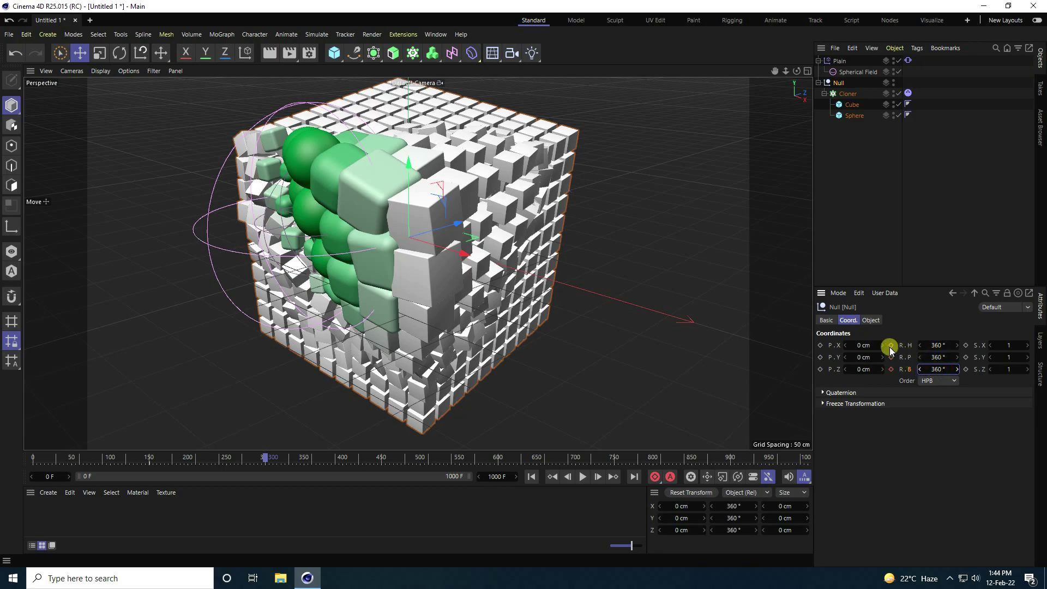
pyautogui.click(891, 369)
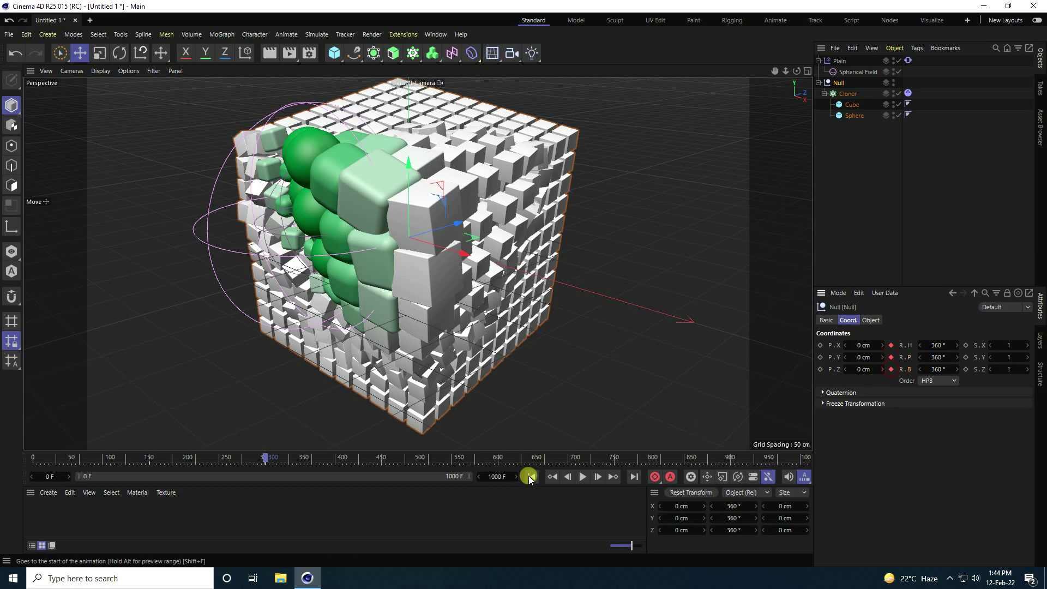
# Step: Preview the spinning animation, then stop and return to the first frame
pyautogui.click(583, 477)
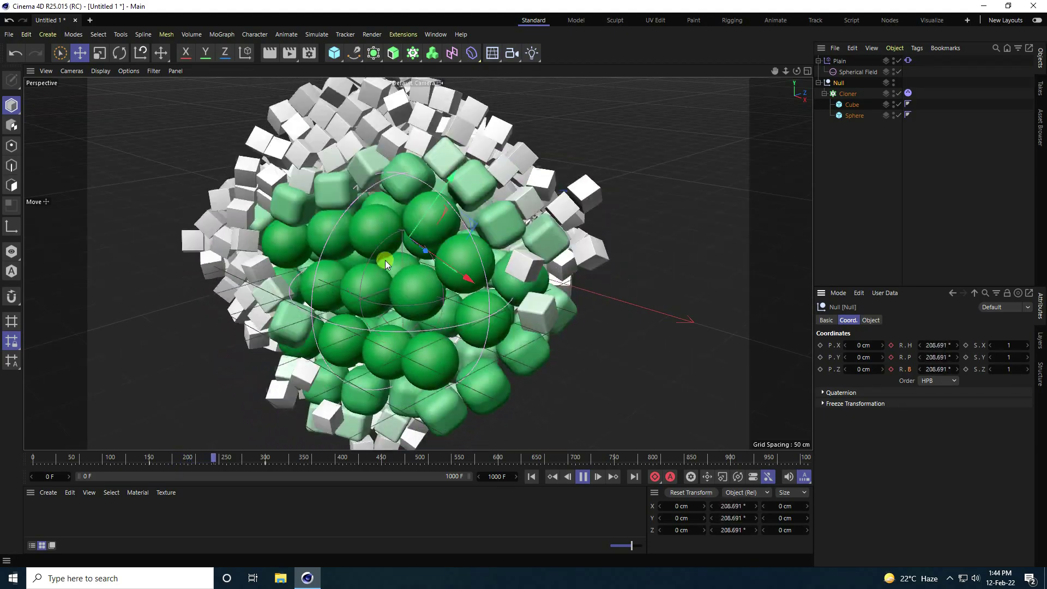
pyautogui.click(582, 476)
pyautogui.click(532, 476)
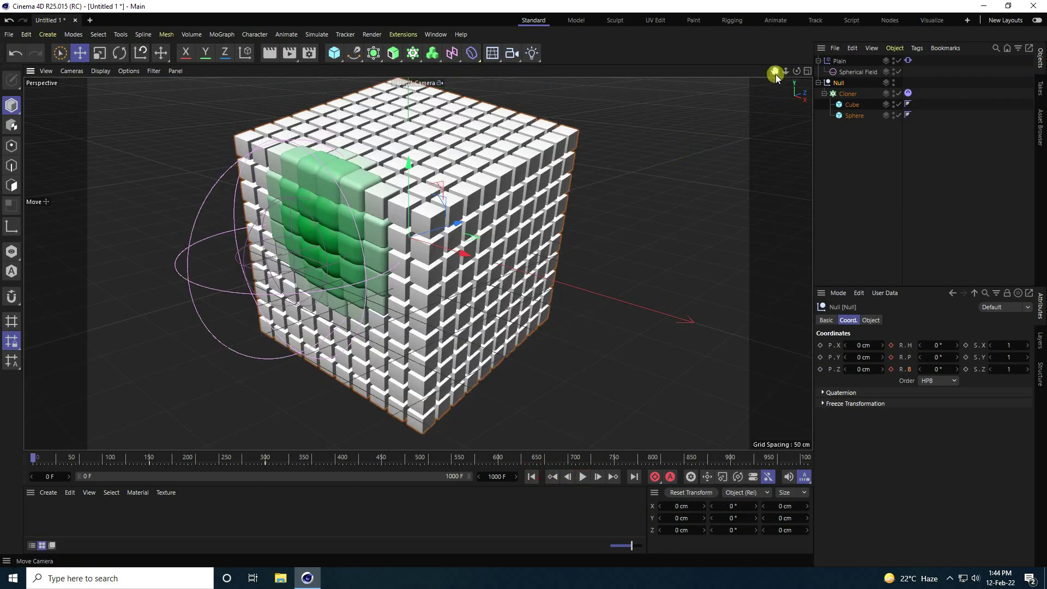
# Step: Add a Camera, look through it, and pull it back to frame the whole clone cube
pyautogui.moveTo(775, 72)
pyautogui.mouseDown()
pyautogui.moveTo(524, 287)
pyautogui.moveTo(518, 278)
pyautogui.moveTo(755, 74)
pyautogui.mouseUp()
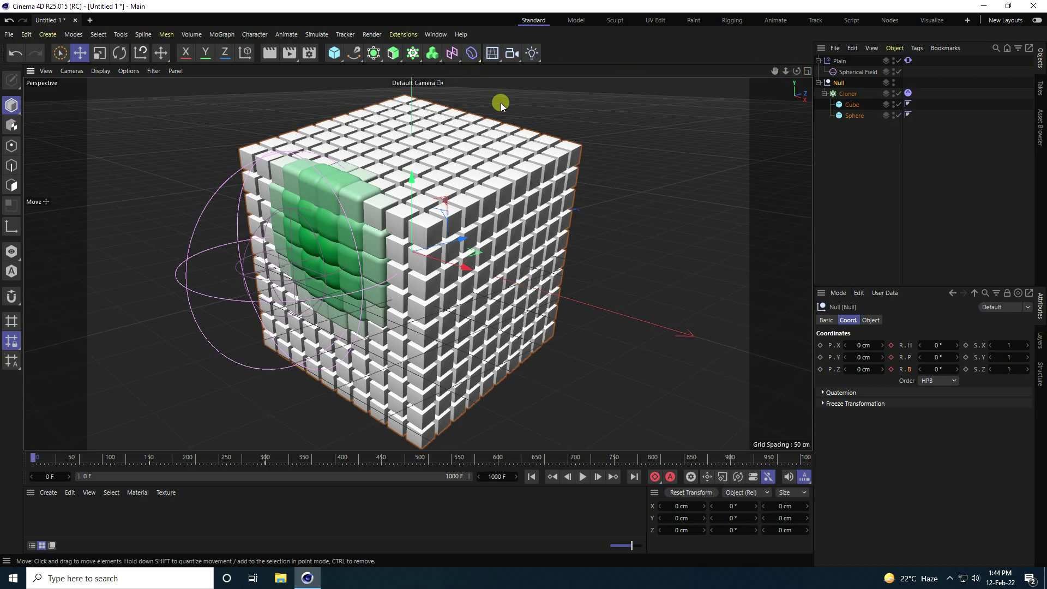
pyautogui.moveTo(513, 54); pyautogui.dragTo(545, 65)
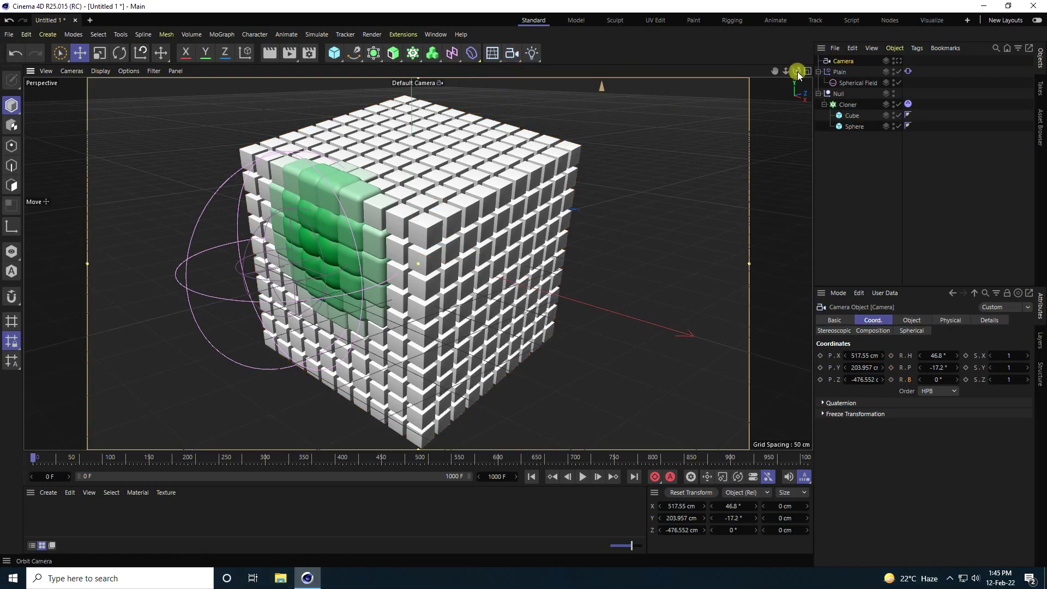
pyautogui.click(898, 61)
pyautogui.moveTo(785, 71); pyautogui.dragTo(515, 285)
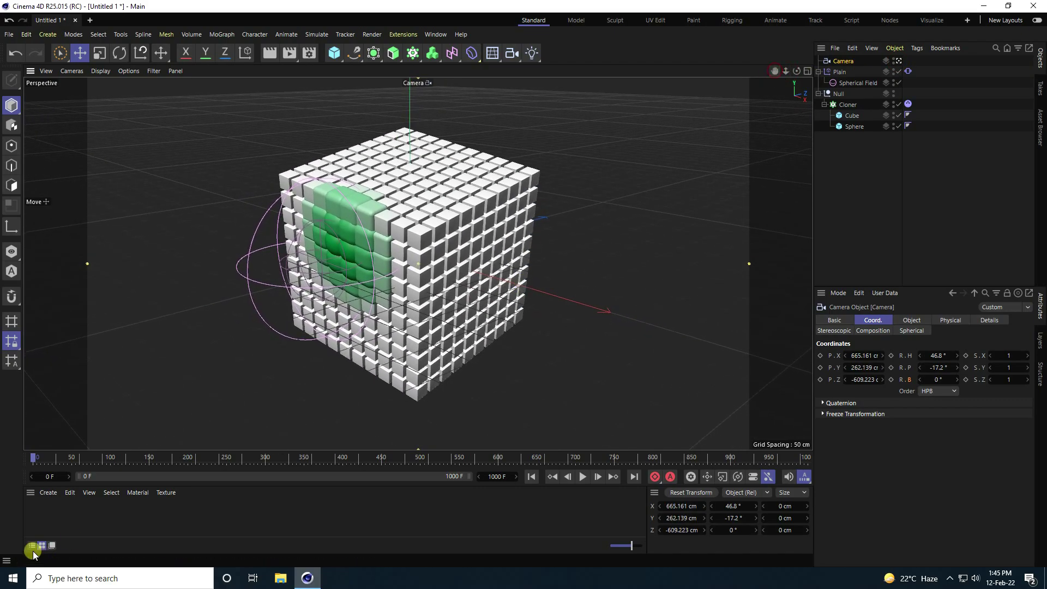
# Step: Load the saved materials from the Untitled 1 file and show all swatches
pyautogui.click(53, 492)
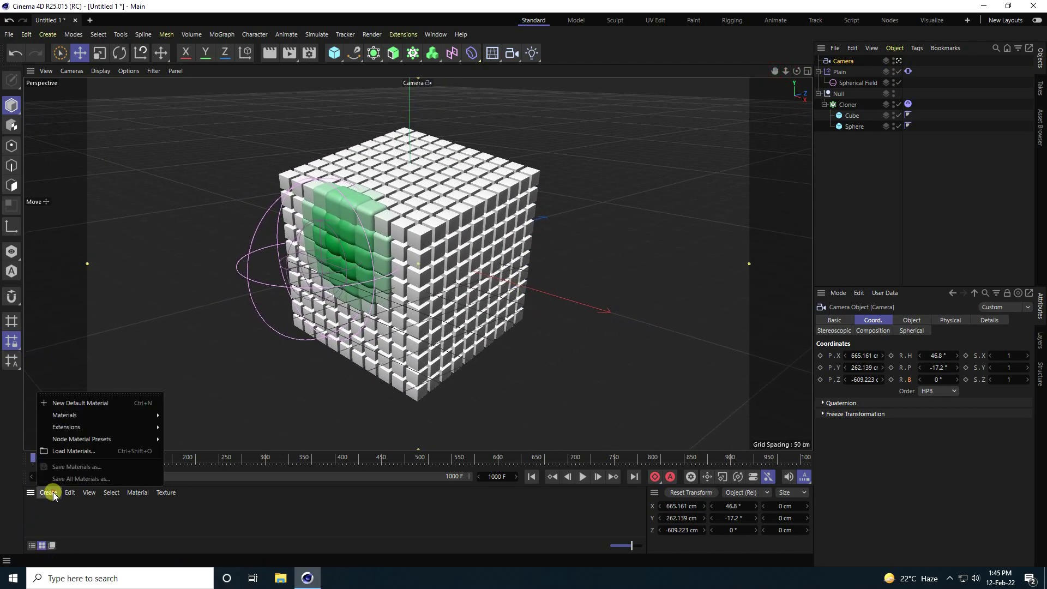
pyautogui.click(70, 456)
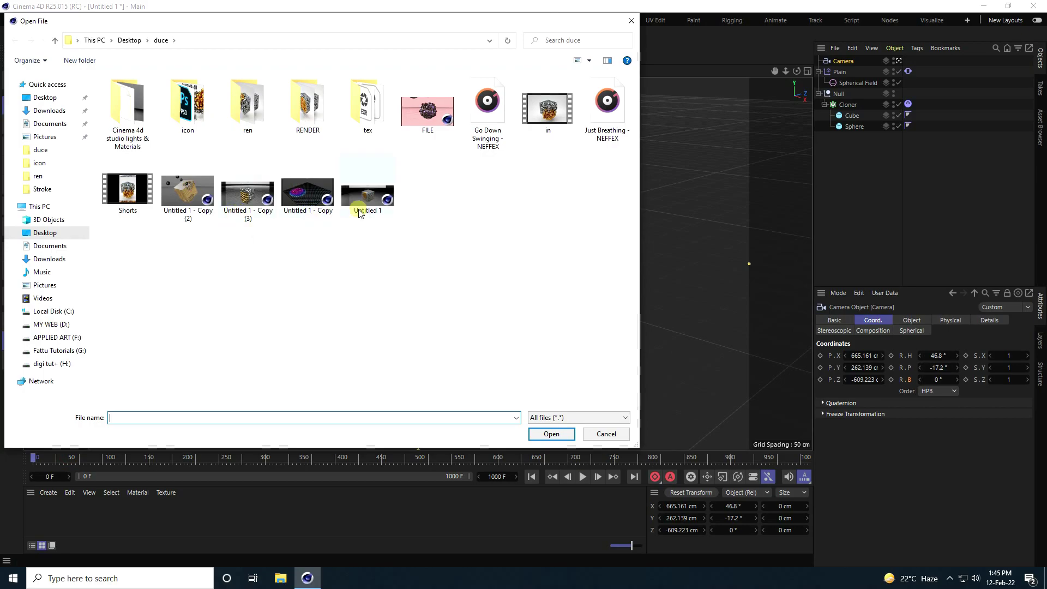
pyautogui.click(359, 213)
pyautogui.click(550, 433)
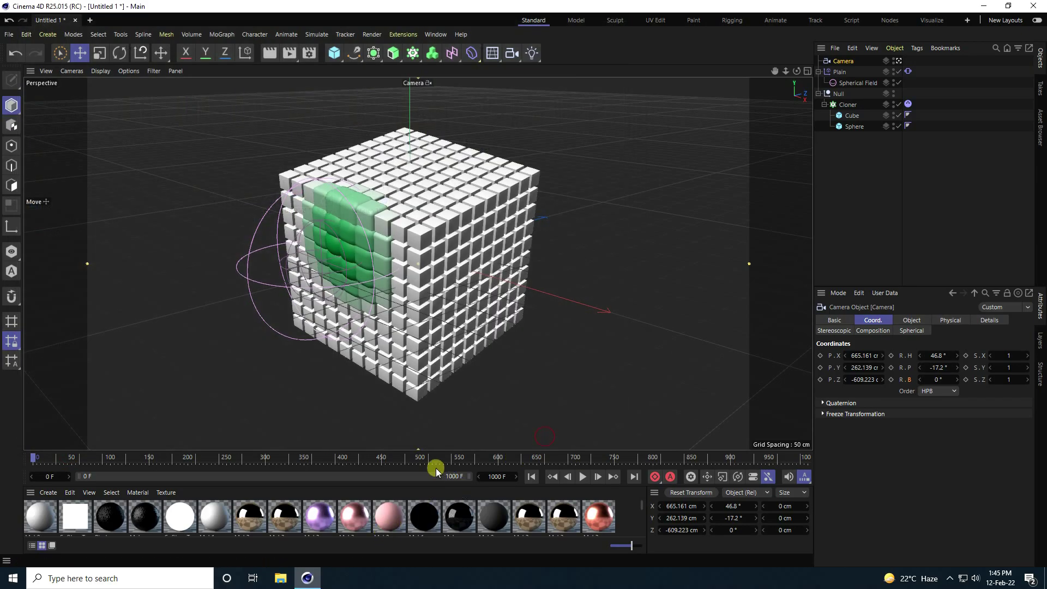
pyautogui.moveTo(425, 452); pyautogui.dragTo(437, 409)
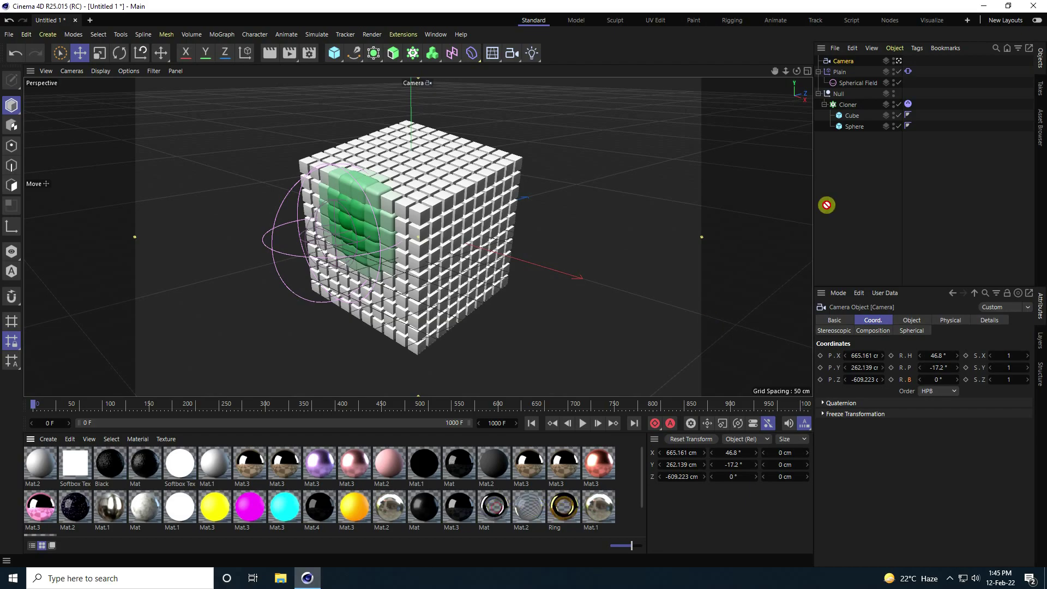
# Step: Apply the chrome Mat to the Cube and gold Ring to the Sphere, then preview the animation
pyautogui.moveTo(827, 205); pyautogui.dragTo(854, 117)
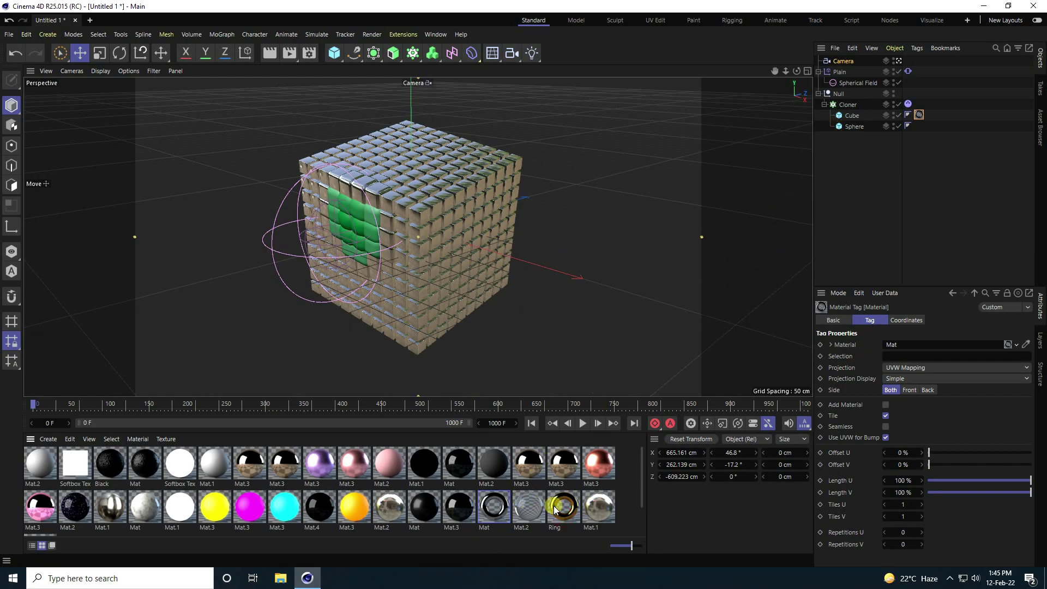
pyautogui.moveTo(840, 139); pyautogui.dragTo(854, 127)
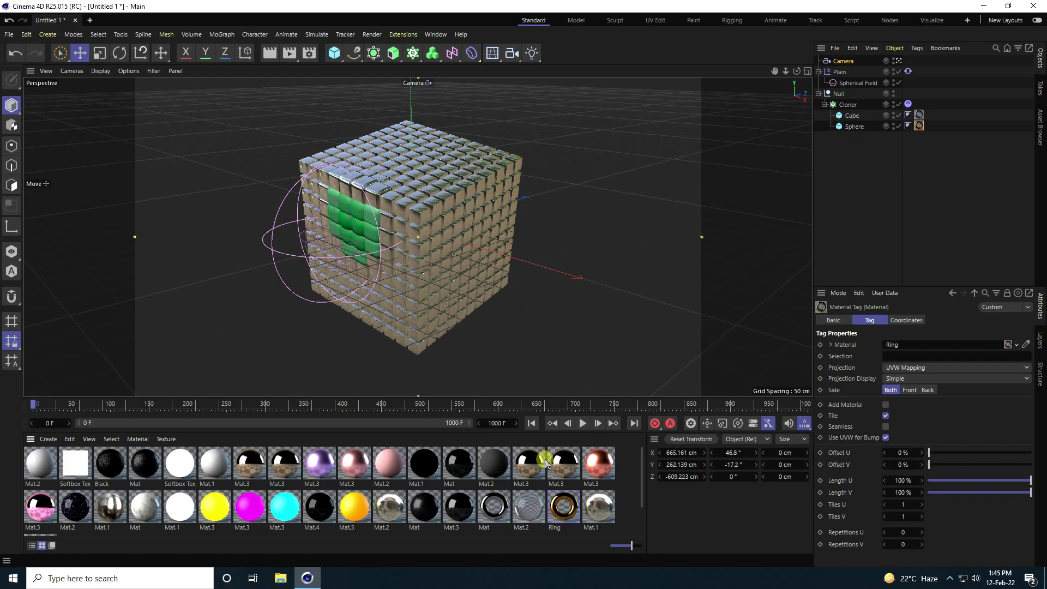
pyautogui.click(583, 424)
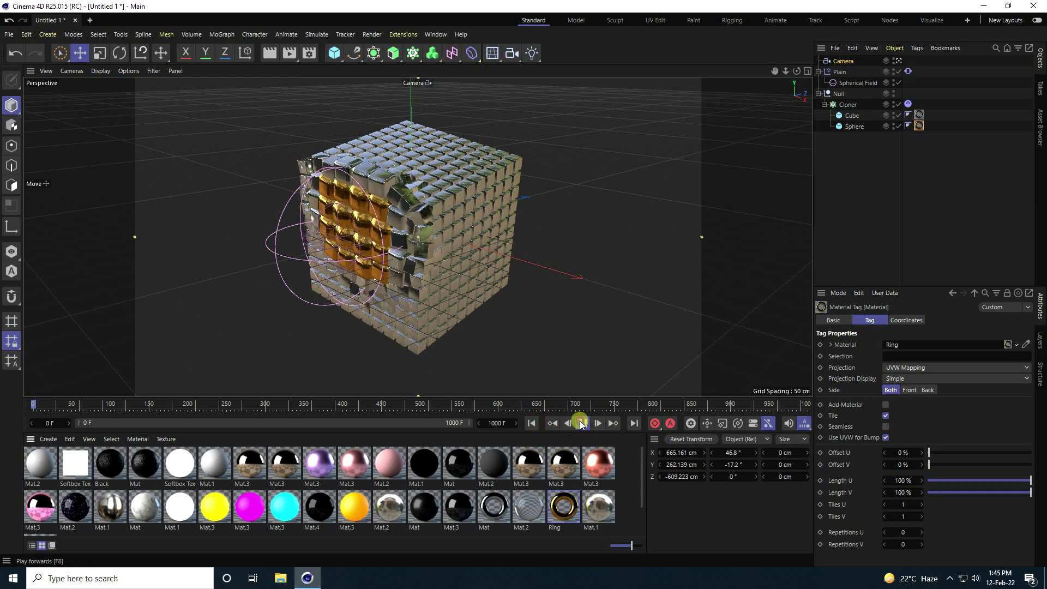
pyautogui.click(588, 424)
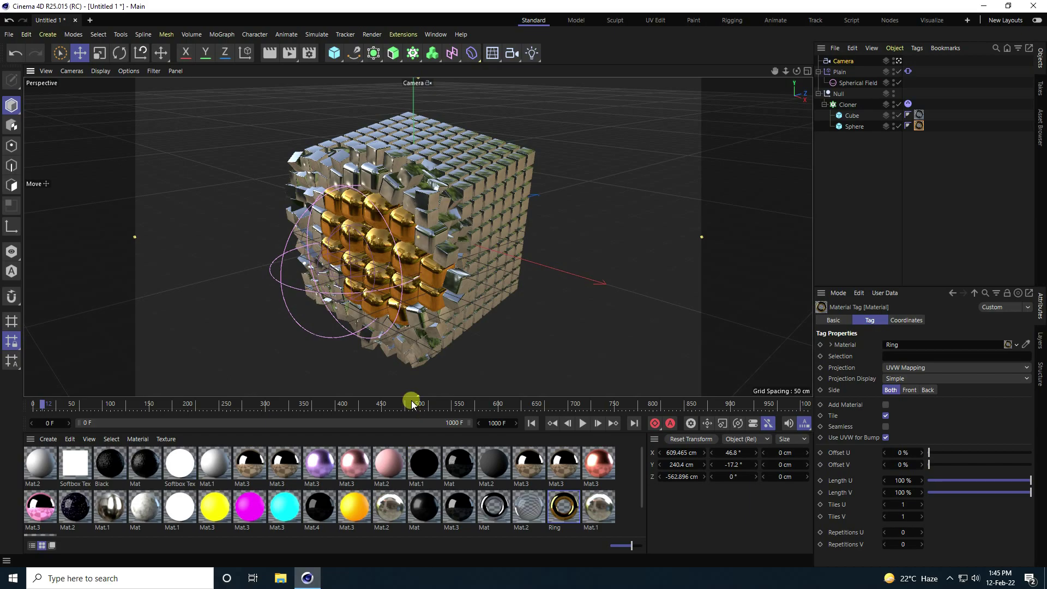
pyautogui.moveTo(411, 397)
pyautogui.mouseDown()
pyautogui.moveTo(404, 460)
pyautogui.moveTo(411, 412)
pyautogui.mouseUp()
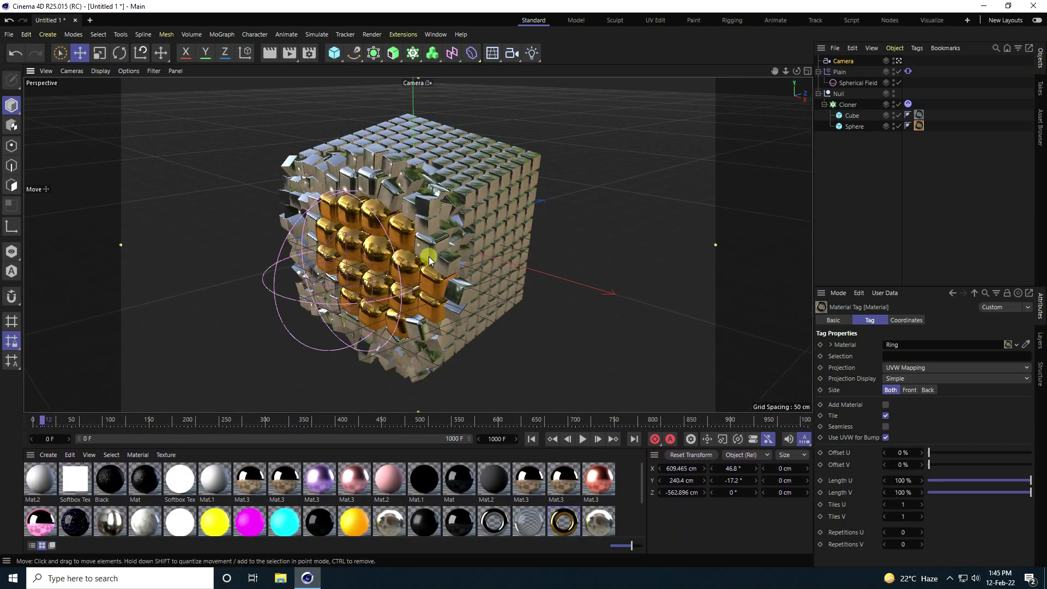
# Step: Add a Sky object and apply a material to it
pyautogui.click(513, 55)
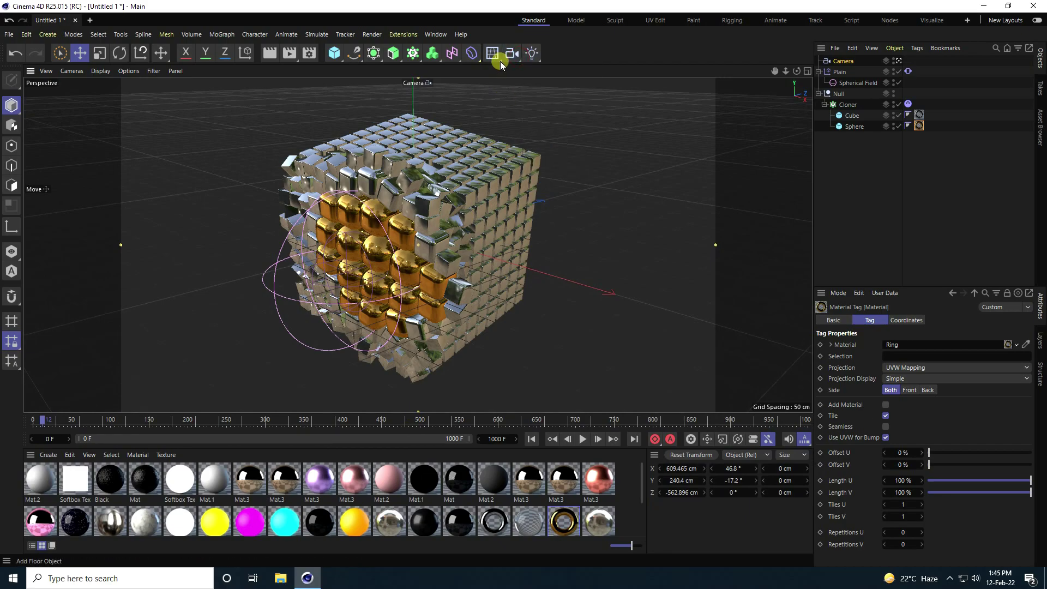
pyautogui.click(494, 54)
pyautogui.click(520, 88)
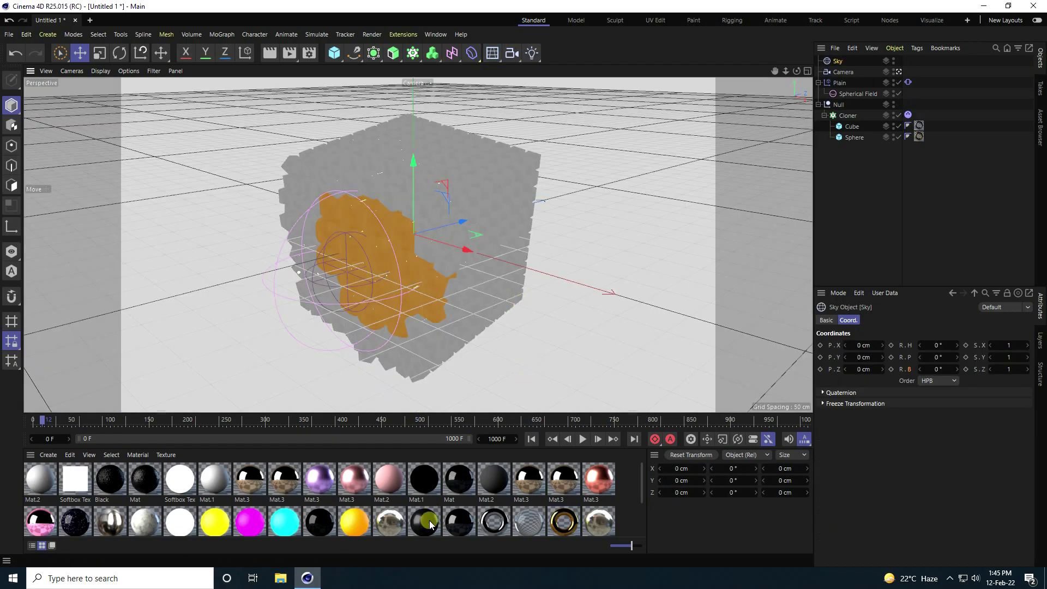
pyautogui.moveTo(385, 520); pyautogui.dragTo(893, 82)
pyautogui.moveTo(840, 66); pyautogui.dragTo(840, 66)
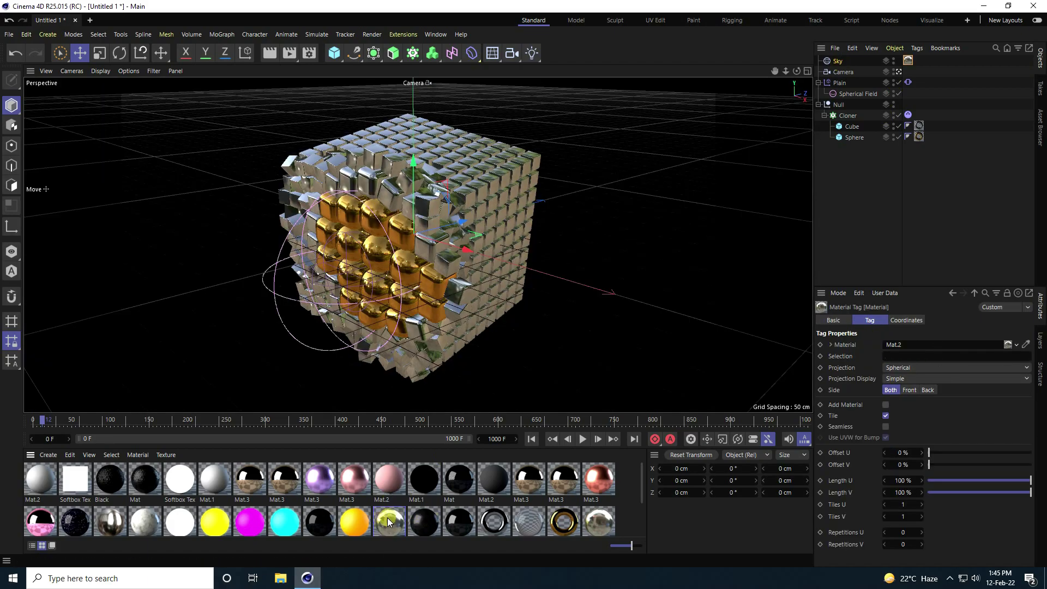
# Step: Load the Hdri Images HDR file as Mat.2's luminance texture
pyautogui.moveTo(388, 522)
pyautogui.mouseDown()
pyautogui.moveTo(419, 322)
pyautogui.moveTo(426, 382)
pyautogui.moveTo(383, 525)
pyautogui.mouseUp()
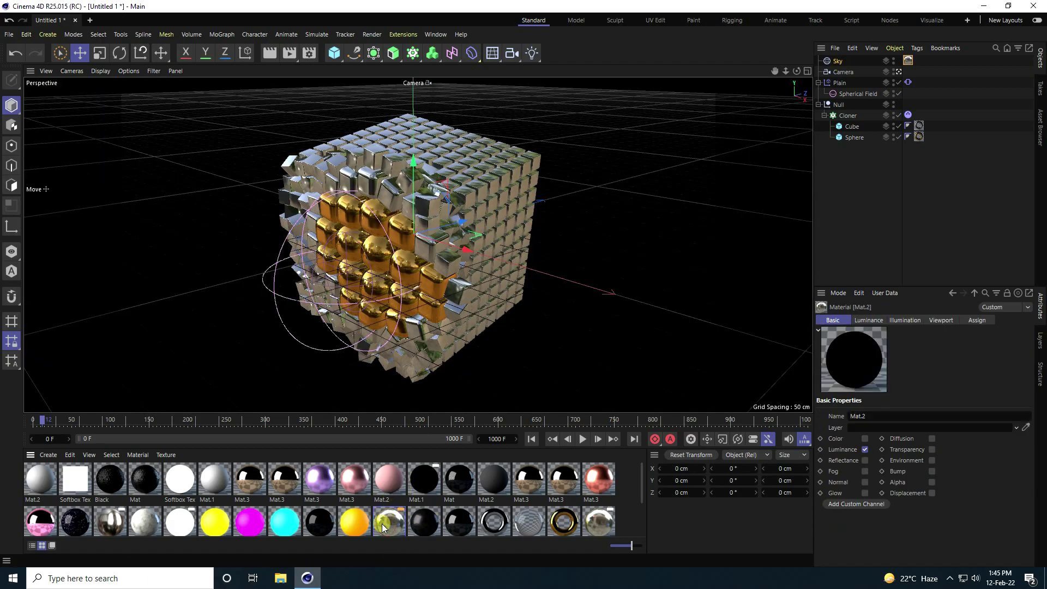
pyautogui.doubleClick(382, 519)
pyautogui.click(415, 307)
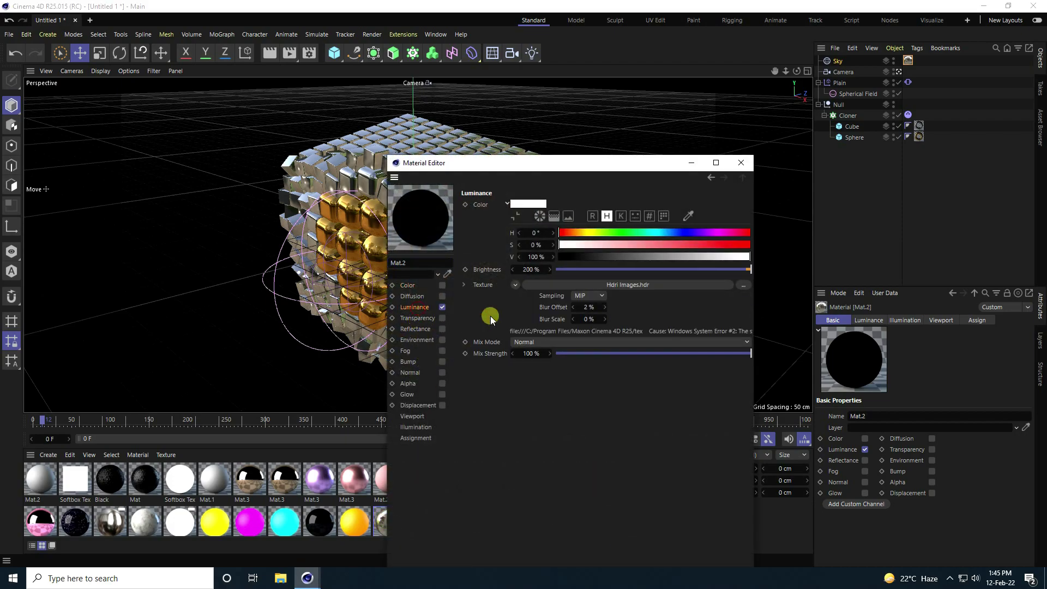
pyautogui.click(745, 286)
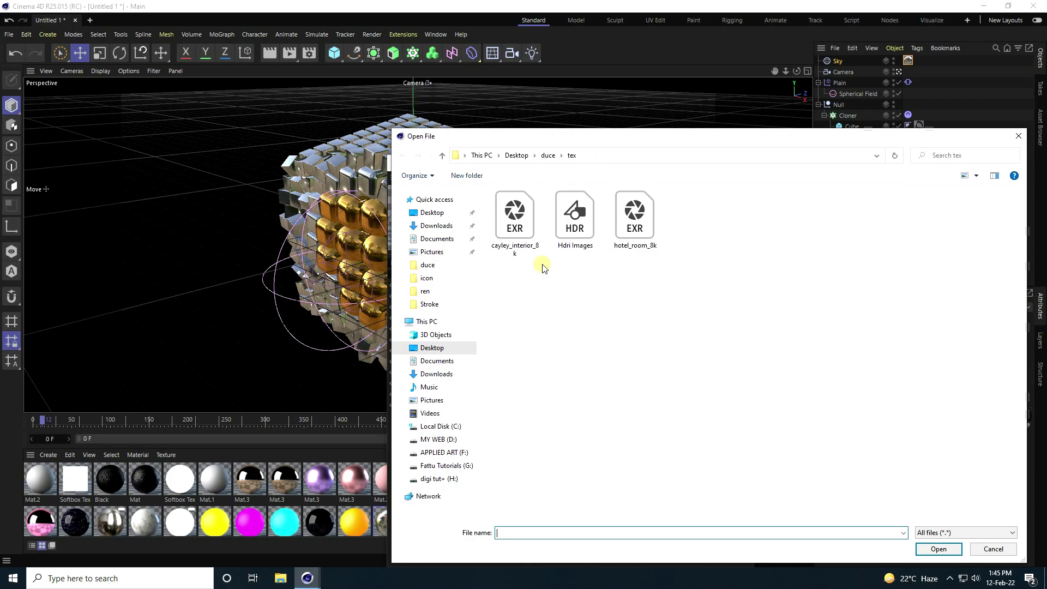
pyautogui.click(570, 226)
pyautogui.click(921, 549)
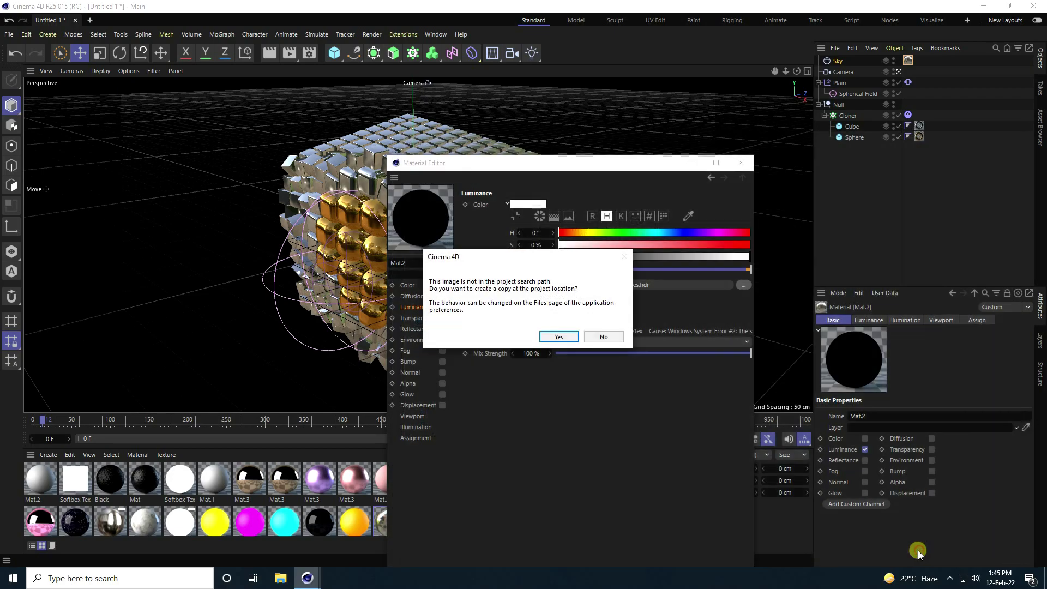
pyautogui.click(577, 341)
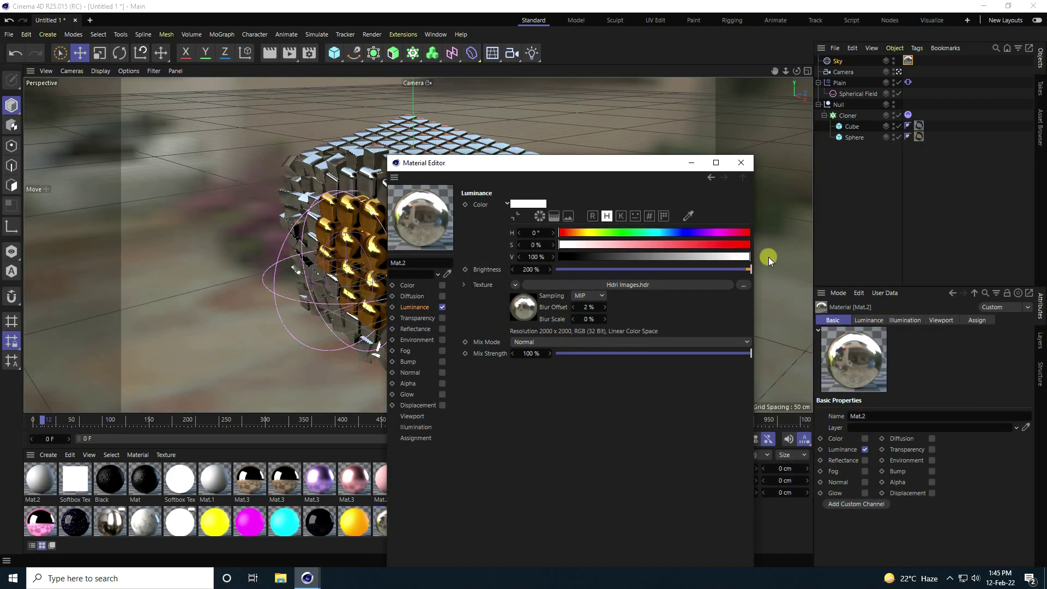
pyautogui.click(743, 163)
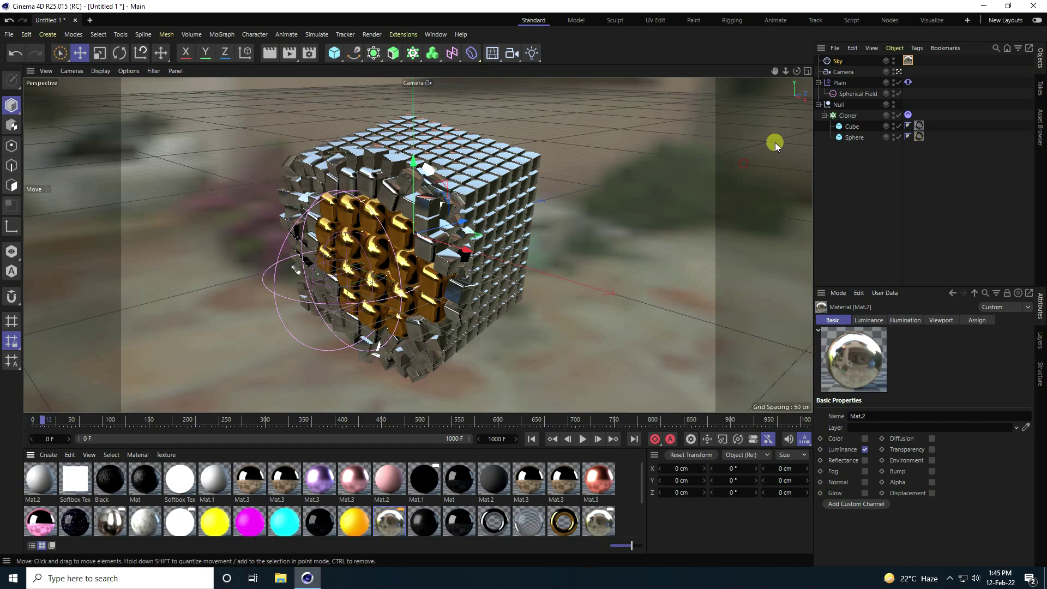
# Step: Add a Compositing tag to the Sky with Seen by Camera unchecked
pyautogui.rightClick(838, 59)
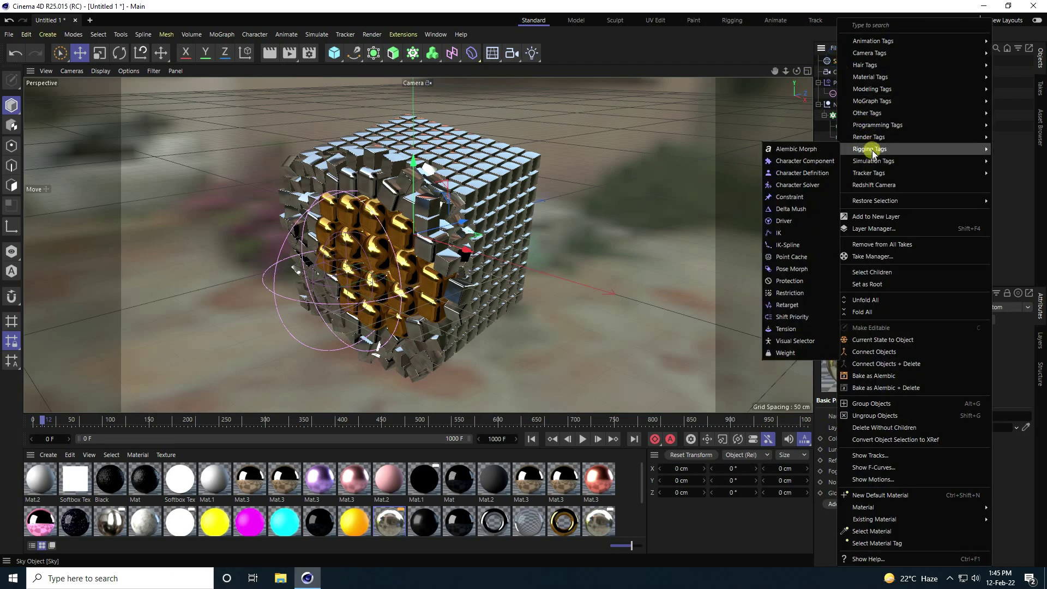
pyautogui.moveTo(843, 137)
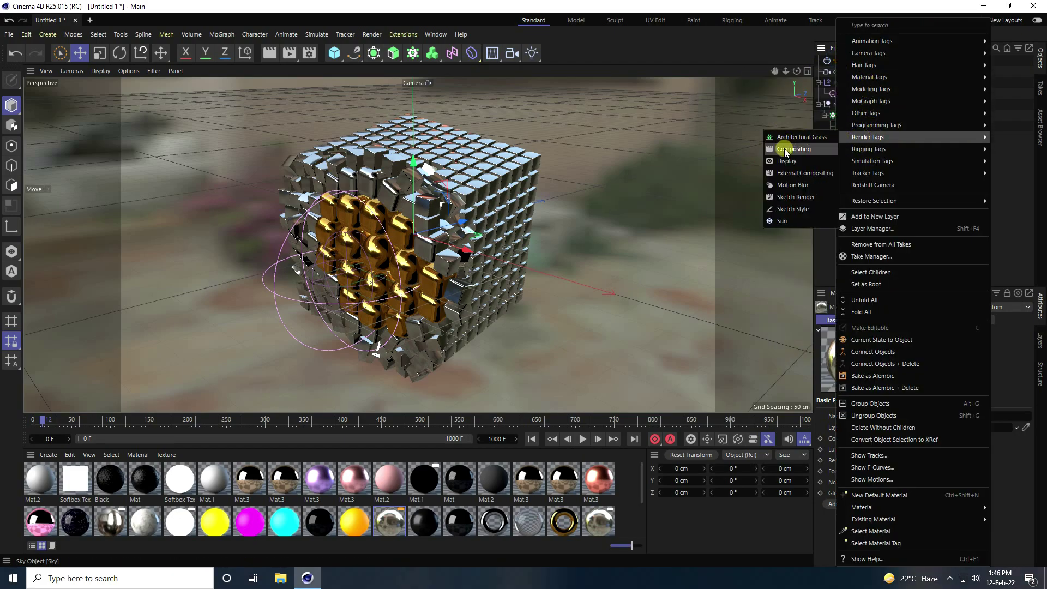
pyautogui.click(809, 148)
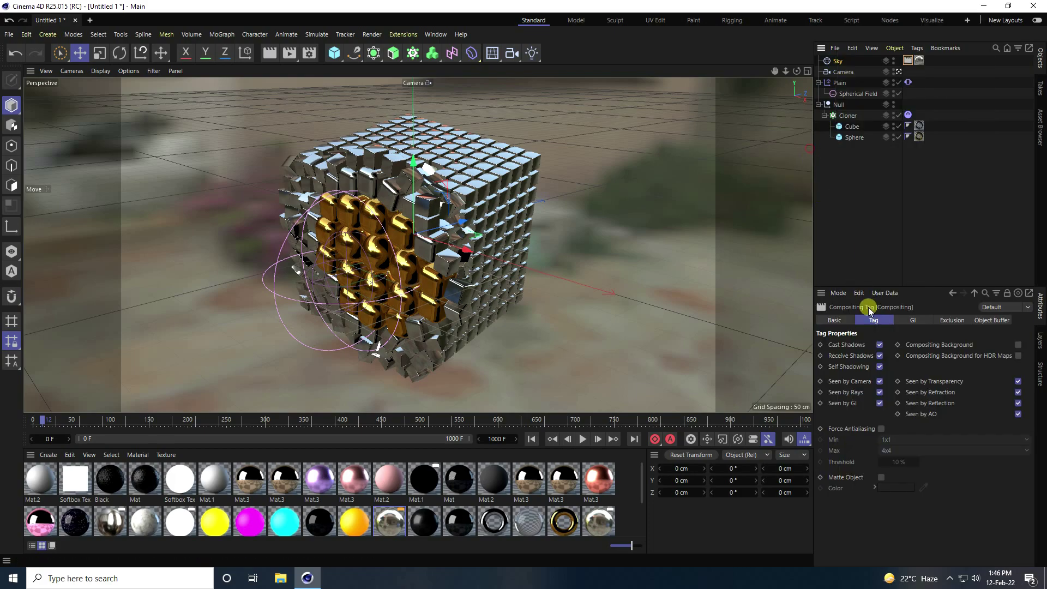
pyautogui.click(879, 381)
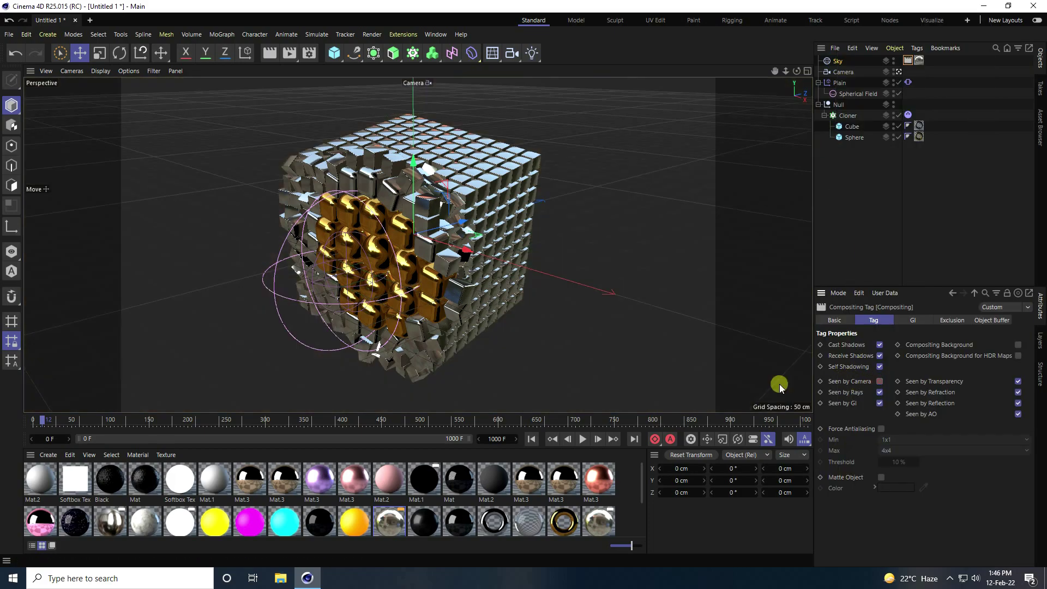
pyautogui.click(9, 35)
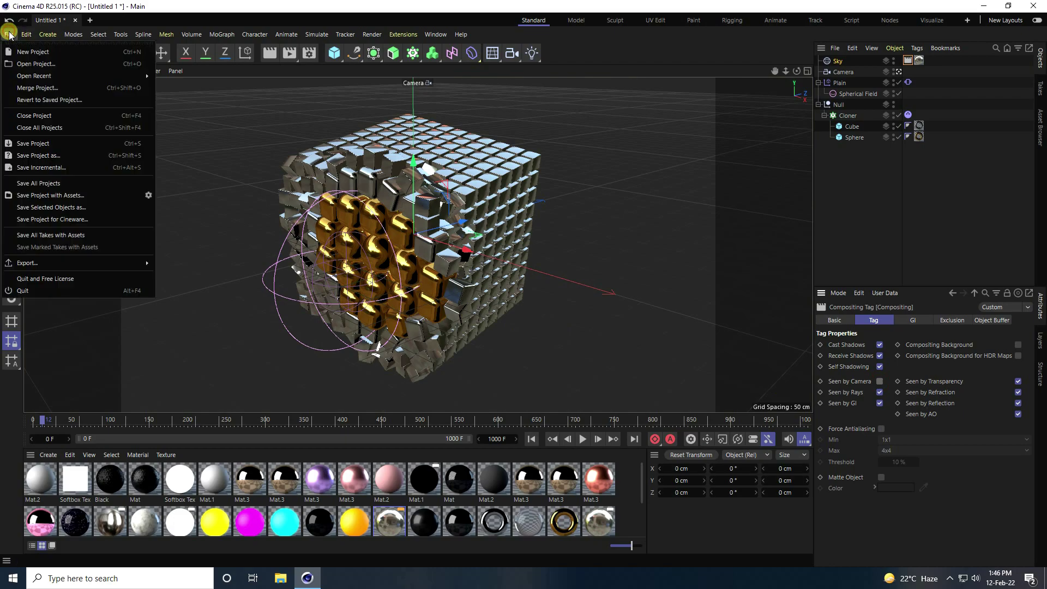
# Step: Merge the cinema-4d-studio lights project into the scene
pyautogui.click(27, 88)
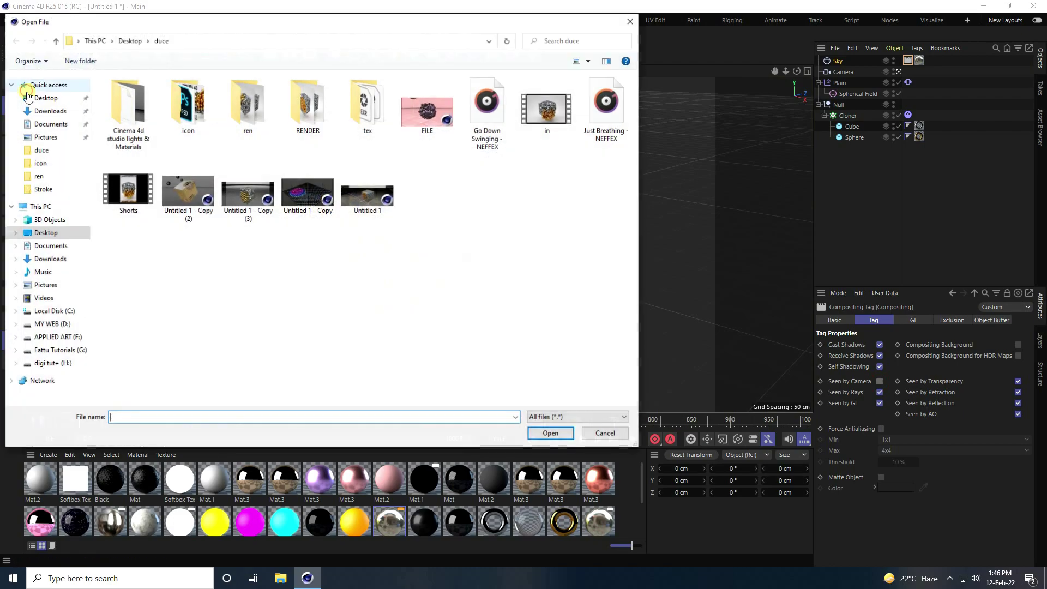
pyautogui.doubleClick(134, 114)
pyautogui.click(121, 93)
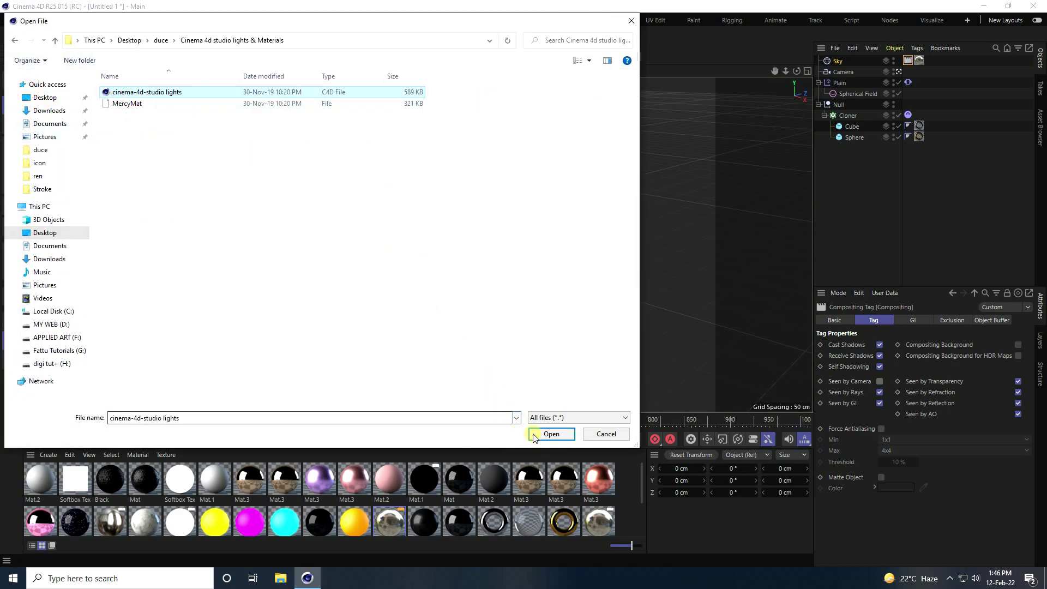
pyautogui.click(551, 434)
pyautogui.click(569, 314)
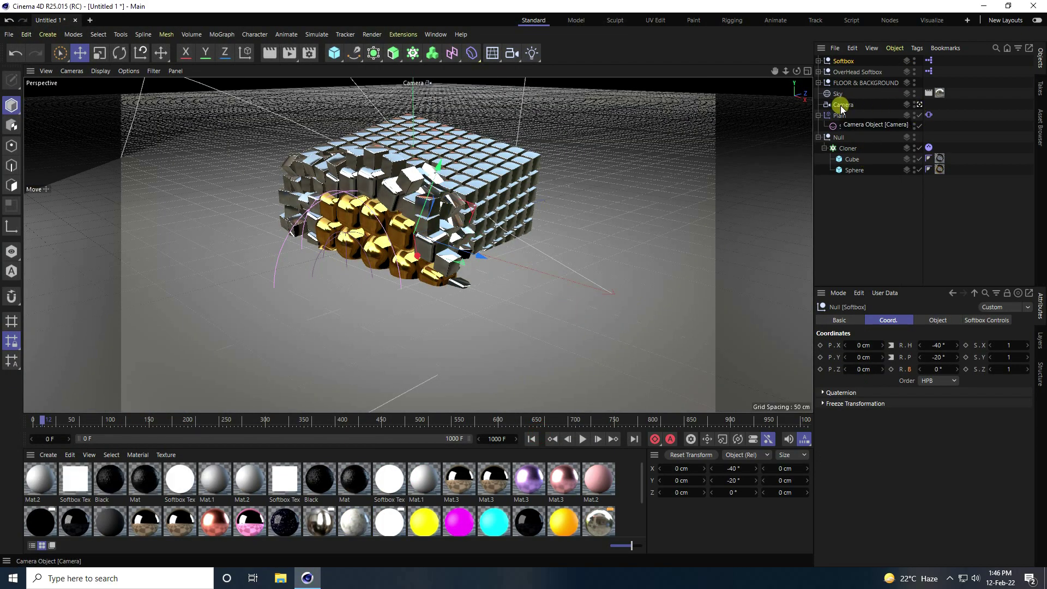
# Step: Add a Protection tag to the Camera and switch the viewport to the Default Camera
pyautogui.click(840, 106)
pyautogui.rightClick(840, 107)
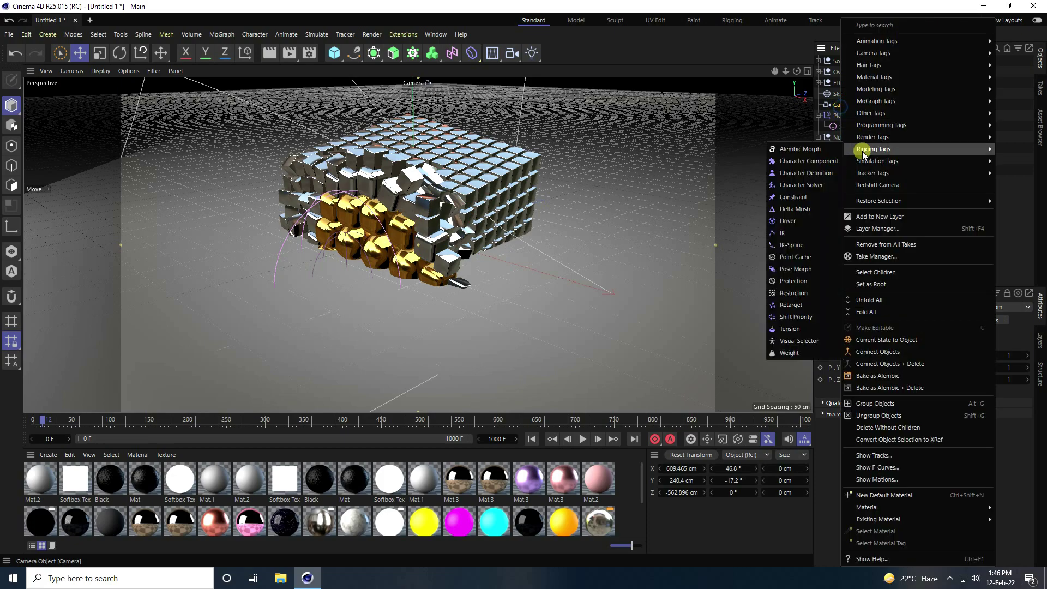
pyautogui.moveTo(859, 155)
pyautogui.click(801, 285)
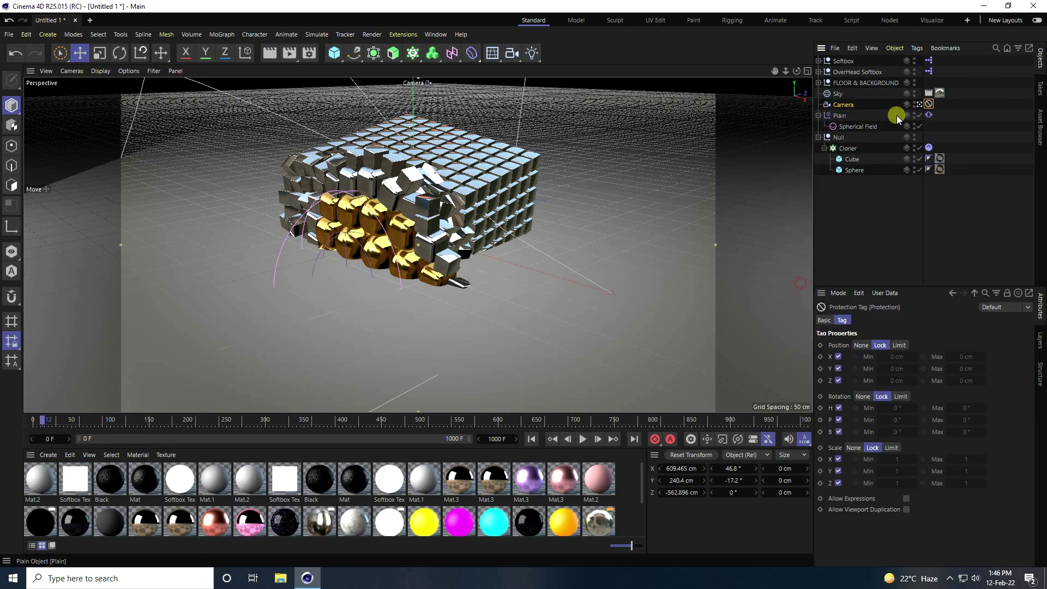
pyautogui.click(920, 104)
pyautogui.scroll(-5, 411, 227)
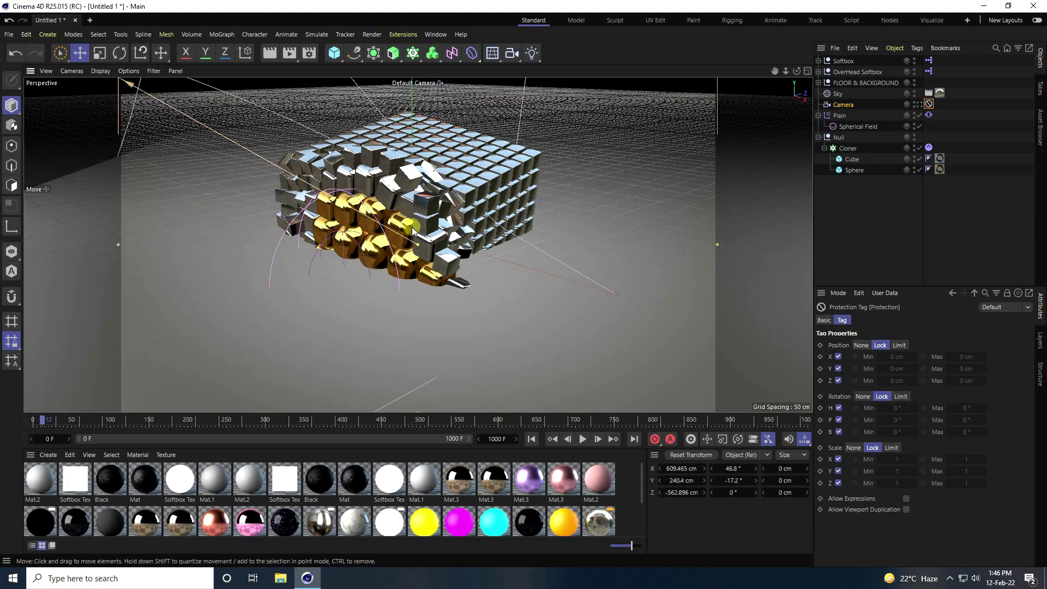
pyautogui.scroll(-8, 420, 273)
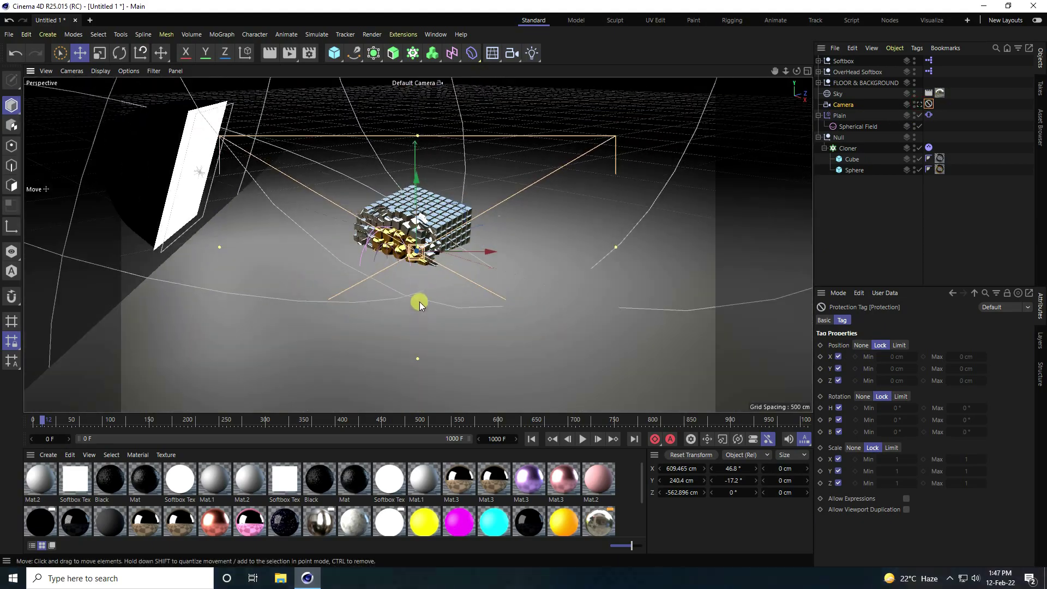
# Step: Lower the FLOOR & BACKGROUND object to -280.508 cm on Y, checking it in the Front view
pyautogui.scroll(-4, 419, 295)
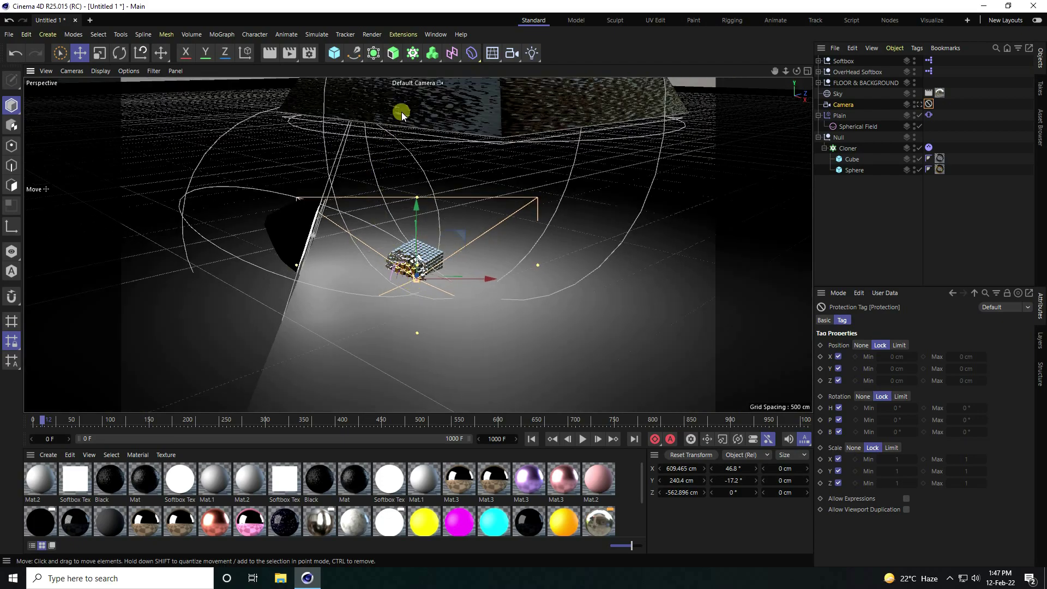
pyautogui.click(846, 83)
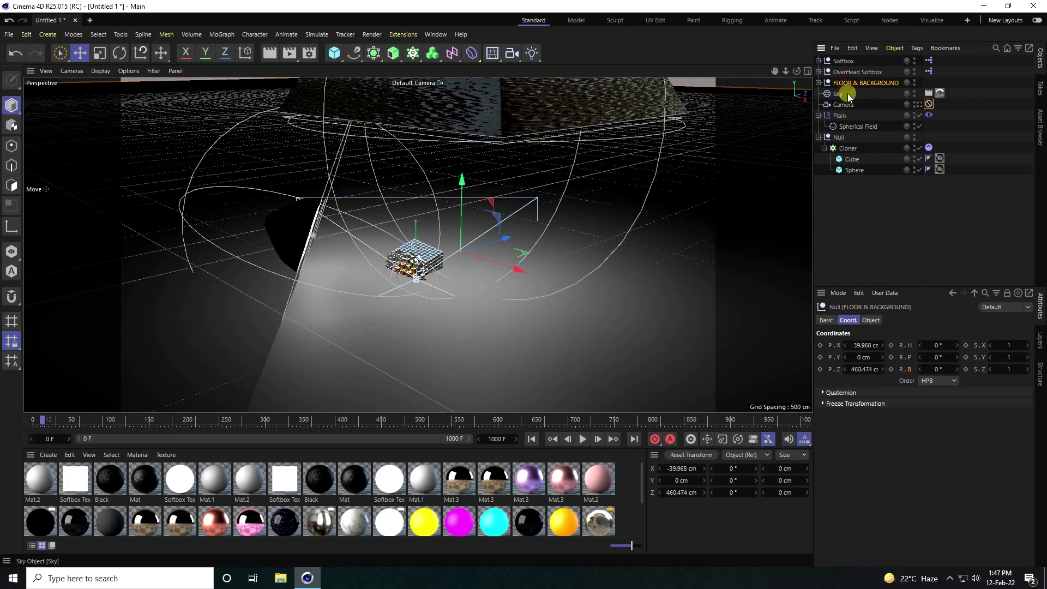
pyautogui.moveTo(469, 181); pyautogui.dragTo(463, 237)
pyautogui.middleClick(462, 237)
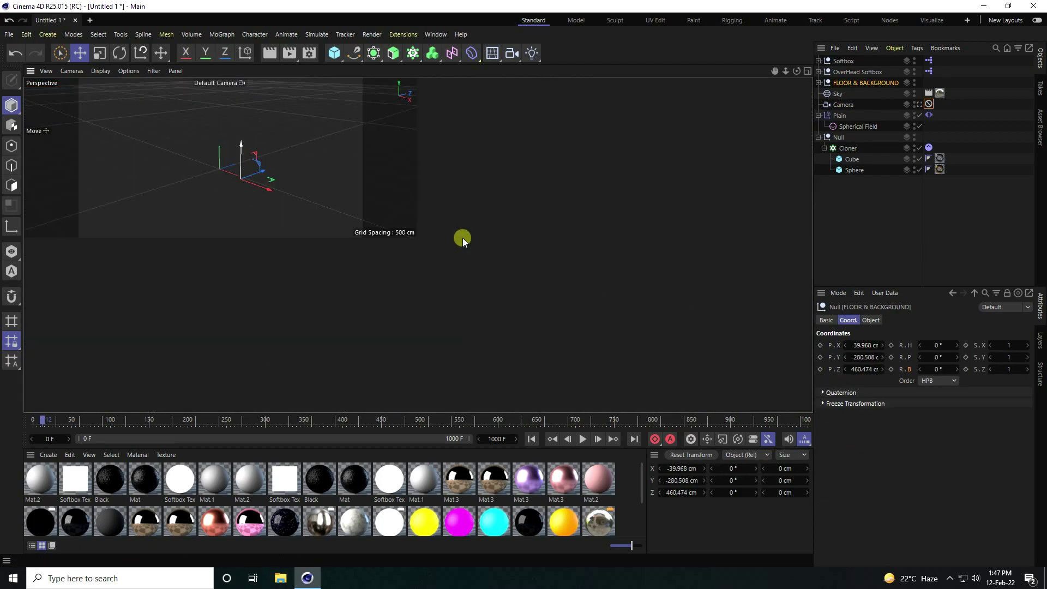
pyautogui.middleClick(500, 347)
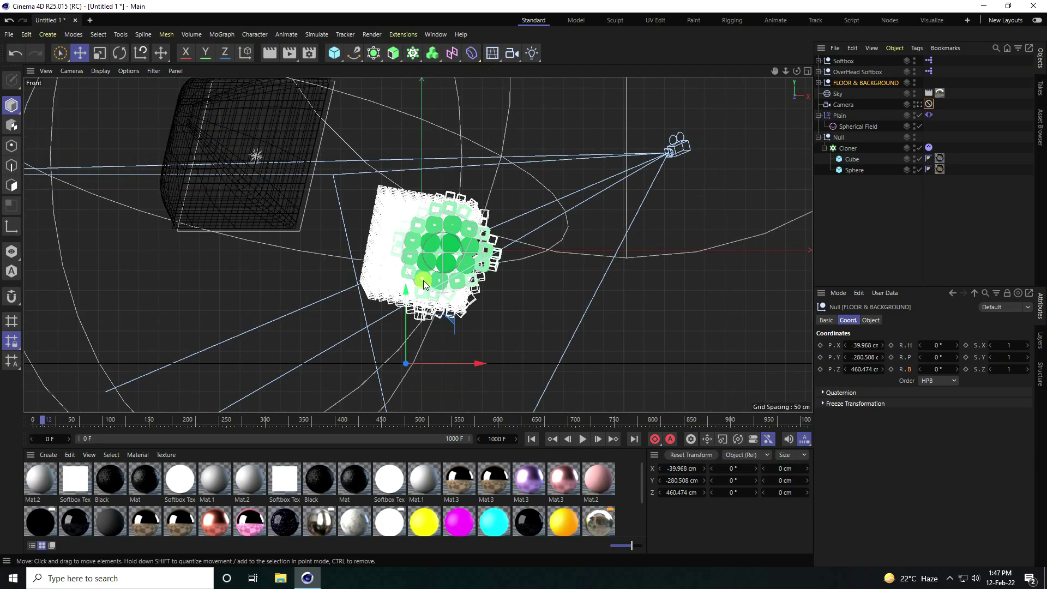
pyautogui.middleClick(424, 284)
pyautogui.middleClick(304, 207)
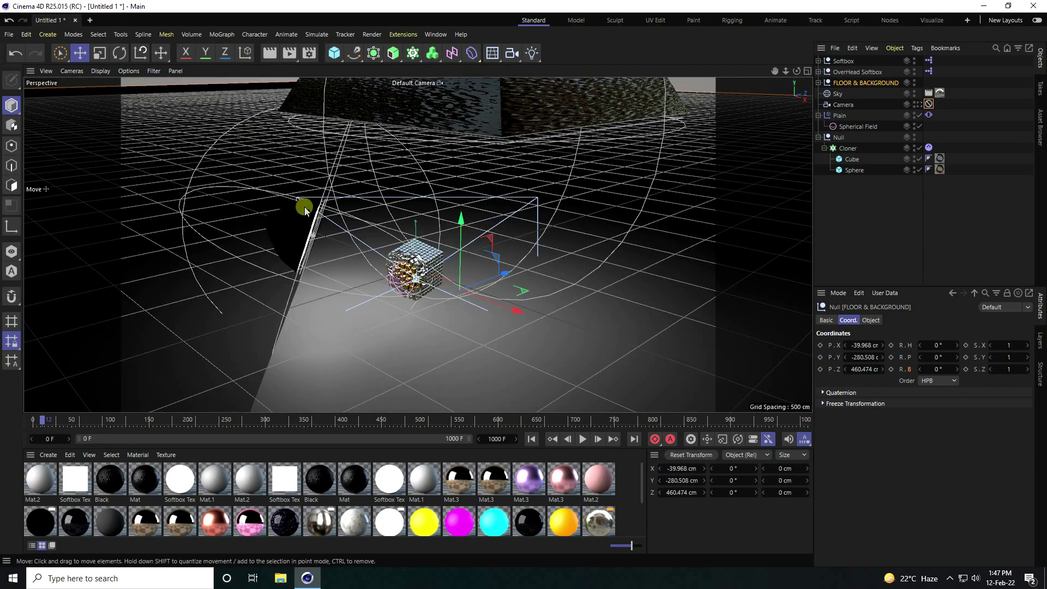
# Step: Move the Softbox to about -132.5 cm X, 75 cm Y, -157.9 cm Z
pyautogui.click(840, 71)
pyautogui.click(841, 61)
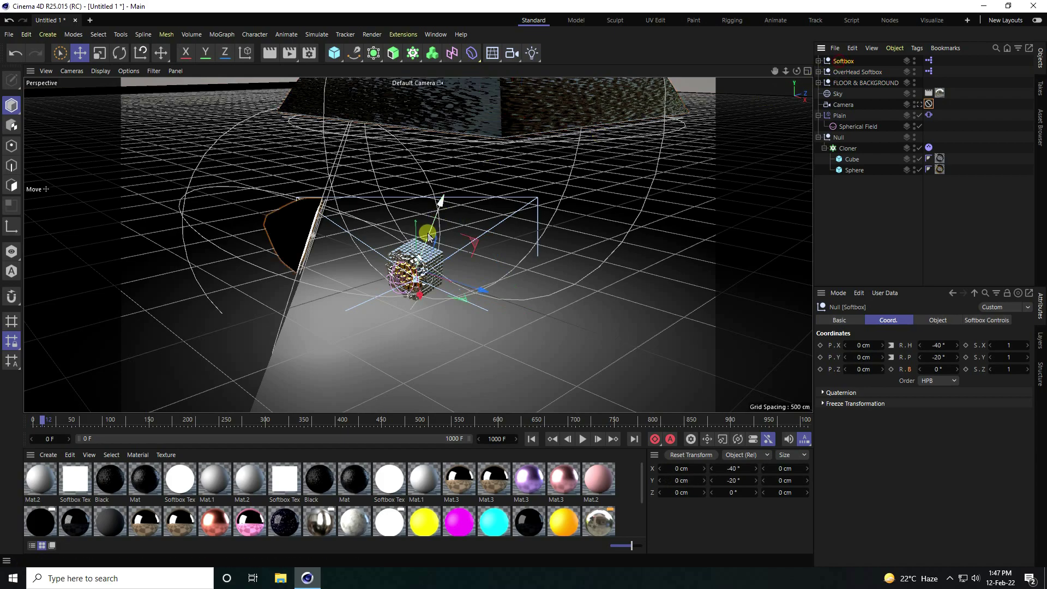
pyautogui.moveTo(485, 291); pyautogui.dragTo(456, 274)
# Step: Preview the cloner animation through the scene camera from the start, then select the Null
pyautogui.click(919, 105)
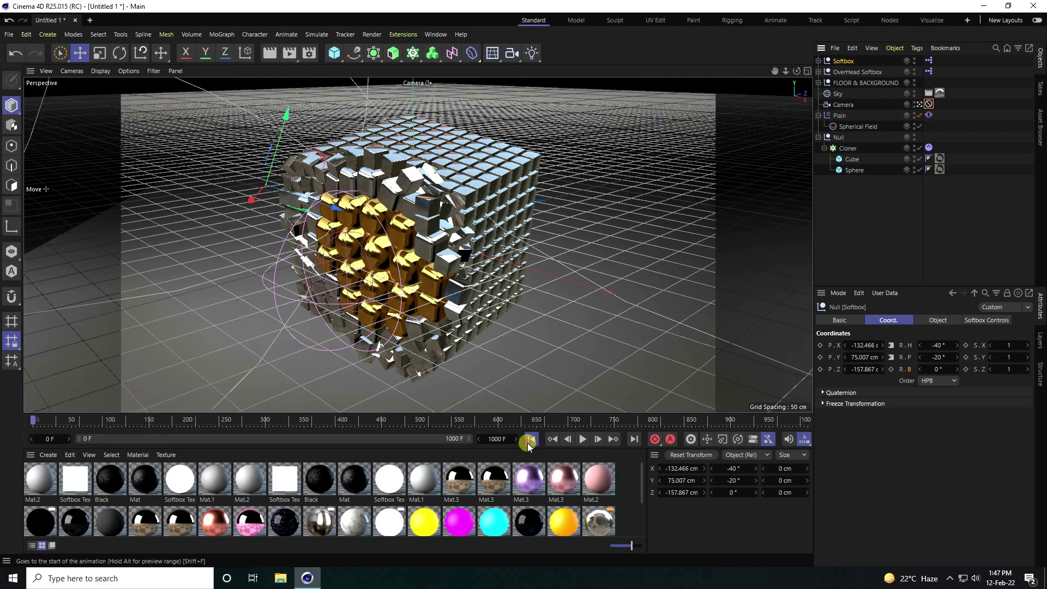
pyautogui.click(529, 441)
pyautogui.click(583, 439)
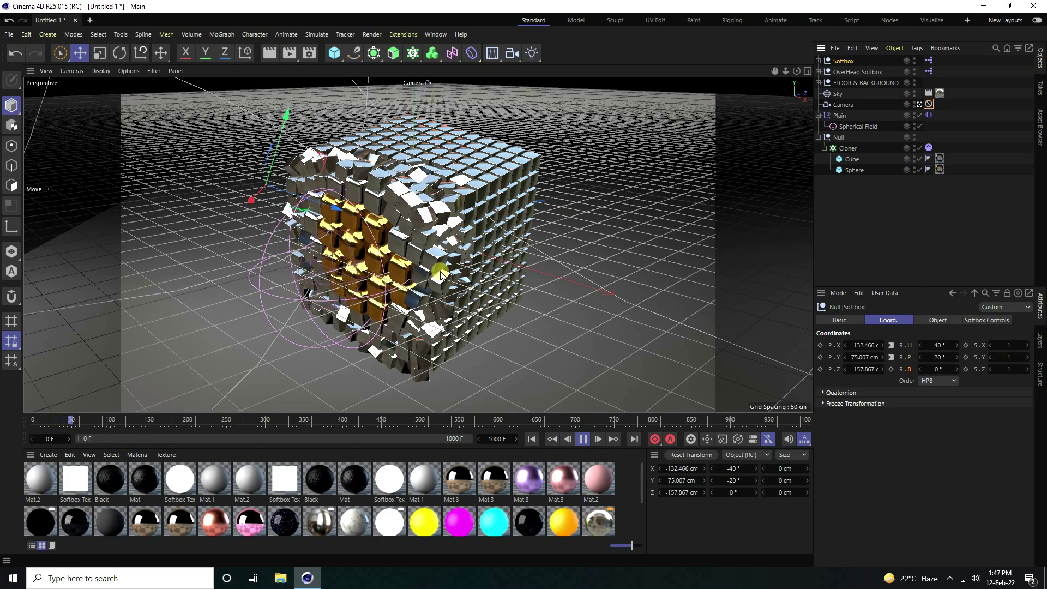
pyautogui.click(593, 436)
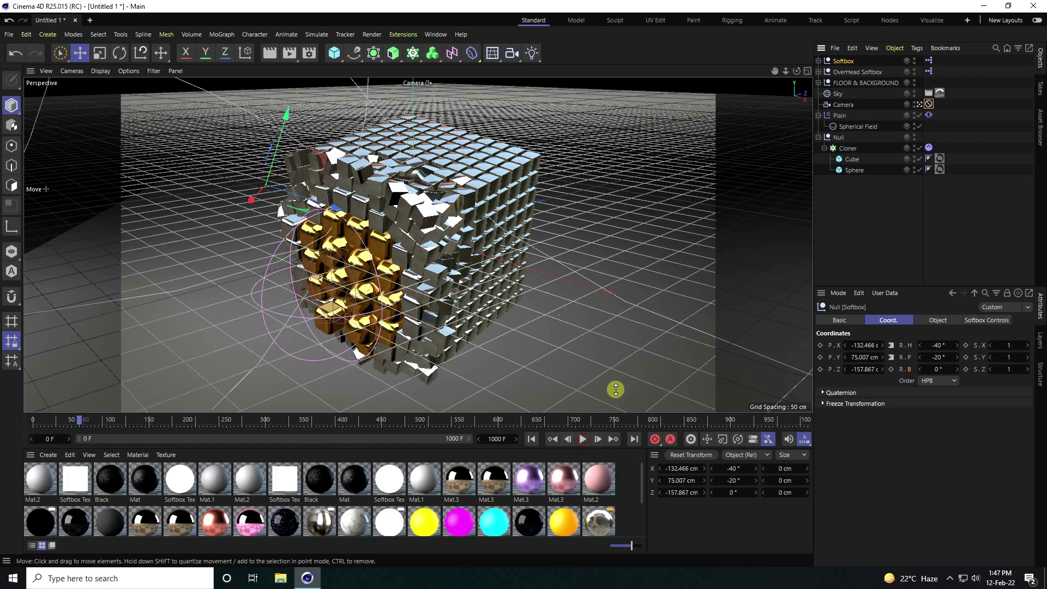
pyautogui.click(839, 138)
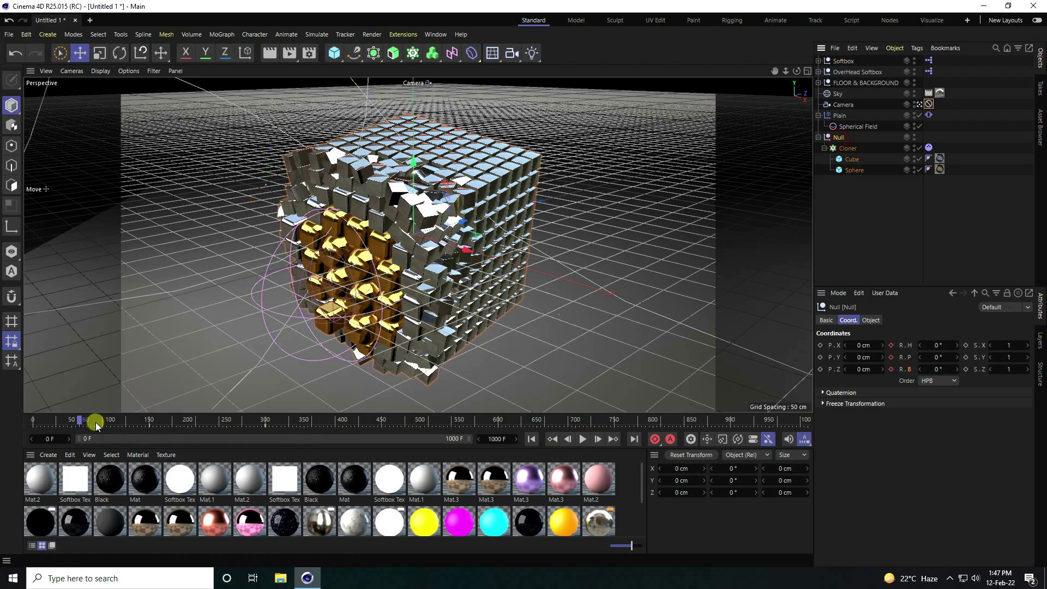
# Step: Keyframe the Null's heading rotation at a later frame and again at frame 700
pyautogui.moveTo(77, 420); pyautogui.dragTo(380, 430)
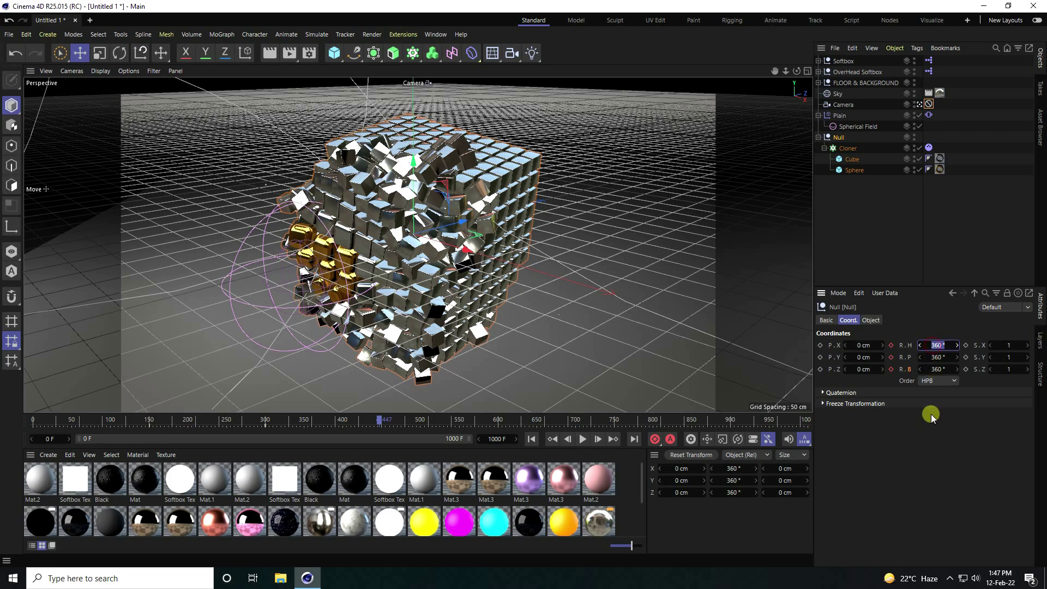
pyautogui.click(892, 345)
pyautogui.moveTo(384, 419); pyautogui.dragTo(499, 428)
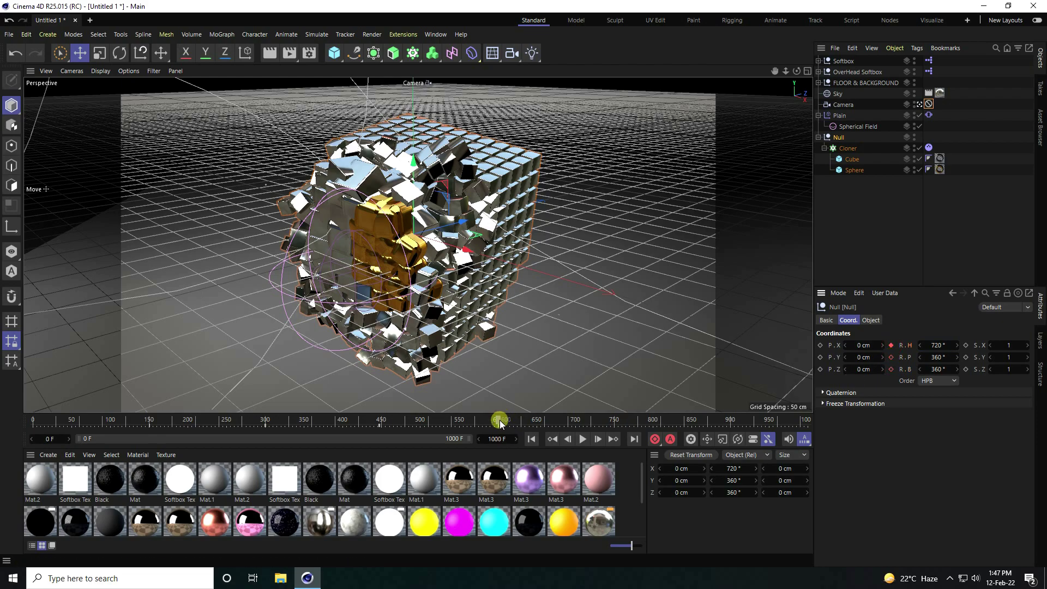
pyautogui.moveTo(500, 425); pyautogui.dragTo(569, 433)
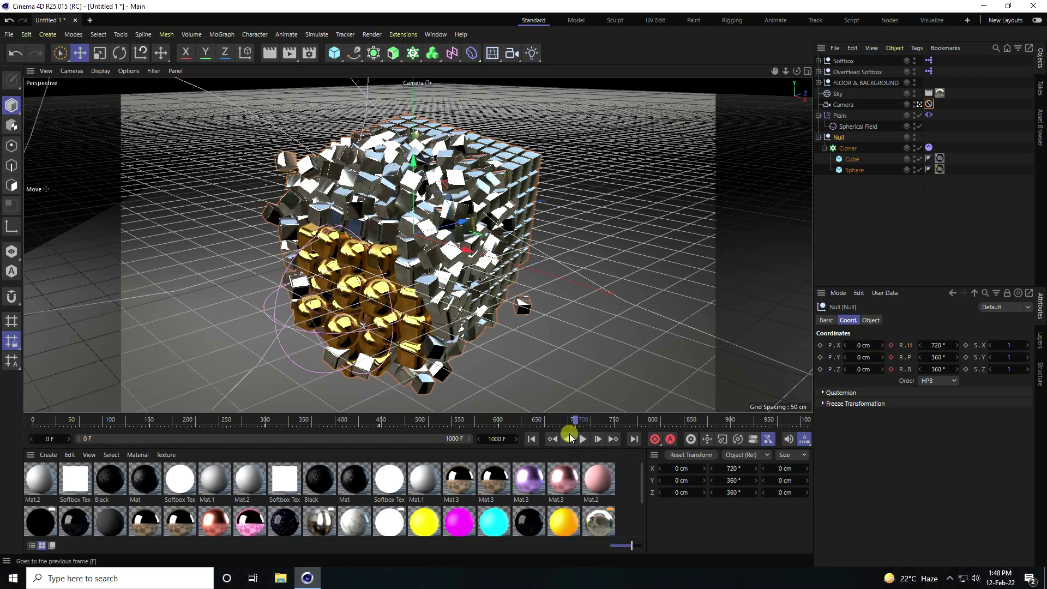
pyautogui.click(904, 346)
pyautogui.click(891, 345)
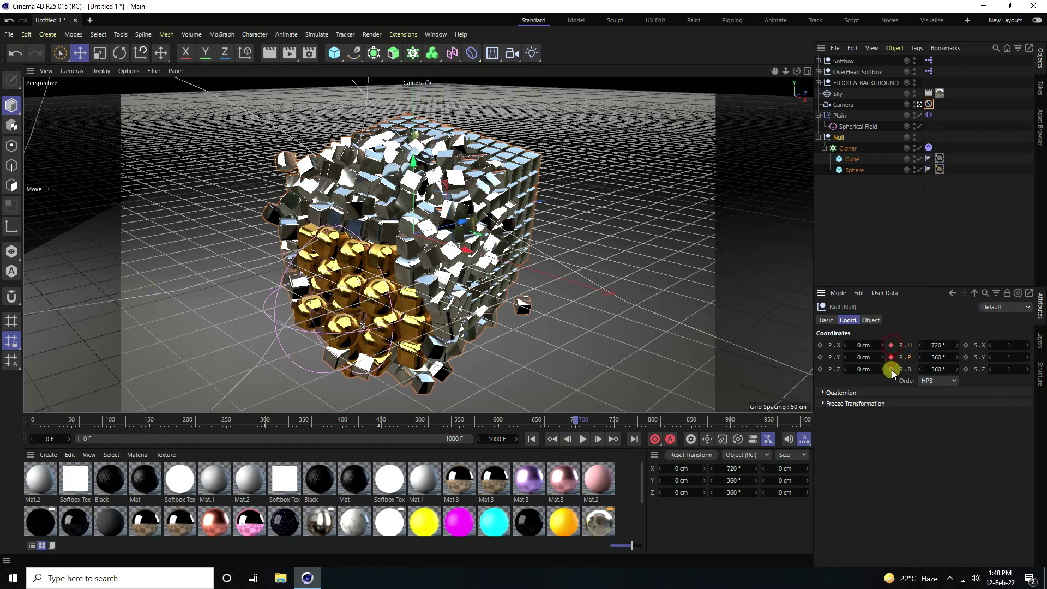
# Step: Near frame 830, set and keyframe the Null's bank rotation to 720°
pyautogui.moveTo(581, 425); pyautogui.dragTo(689, 427)
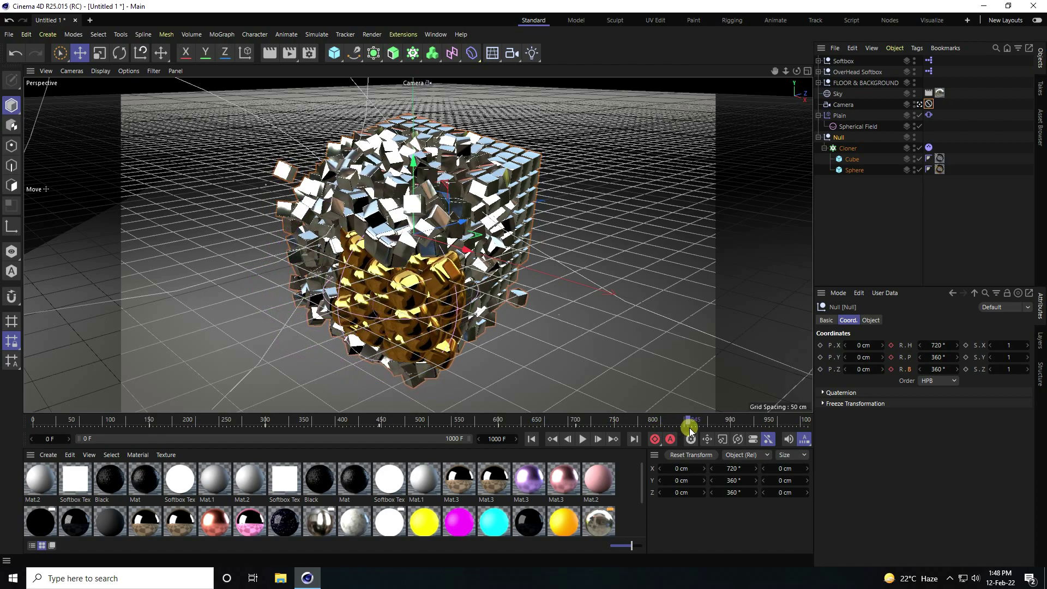
pyautogui.press('f')
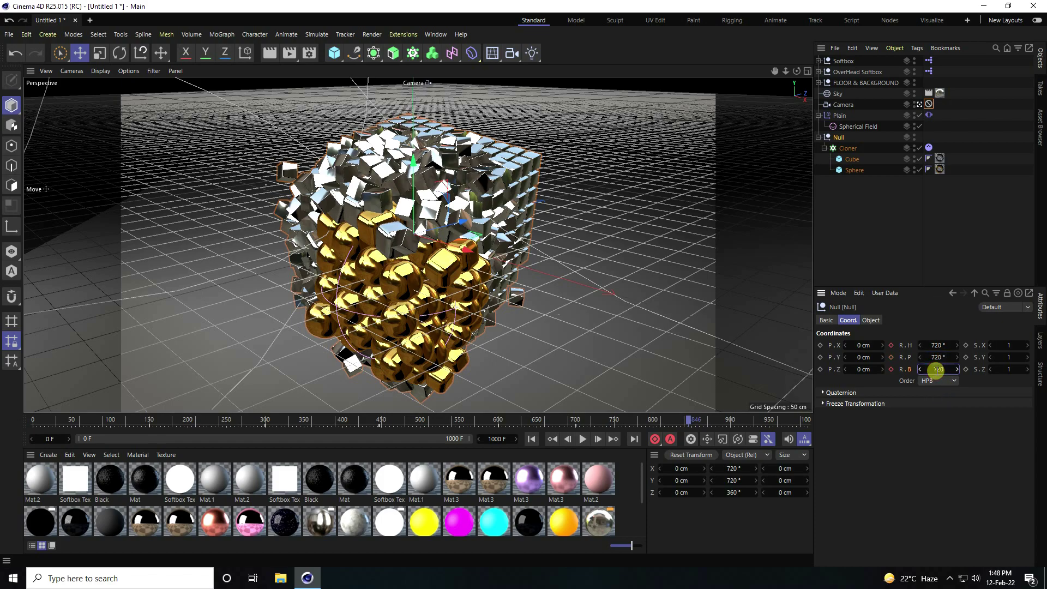
pyautogui.click(891, 346)
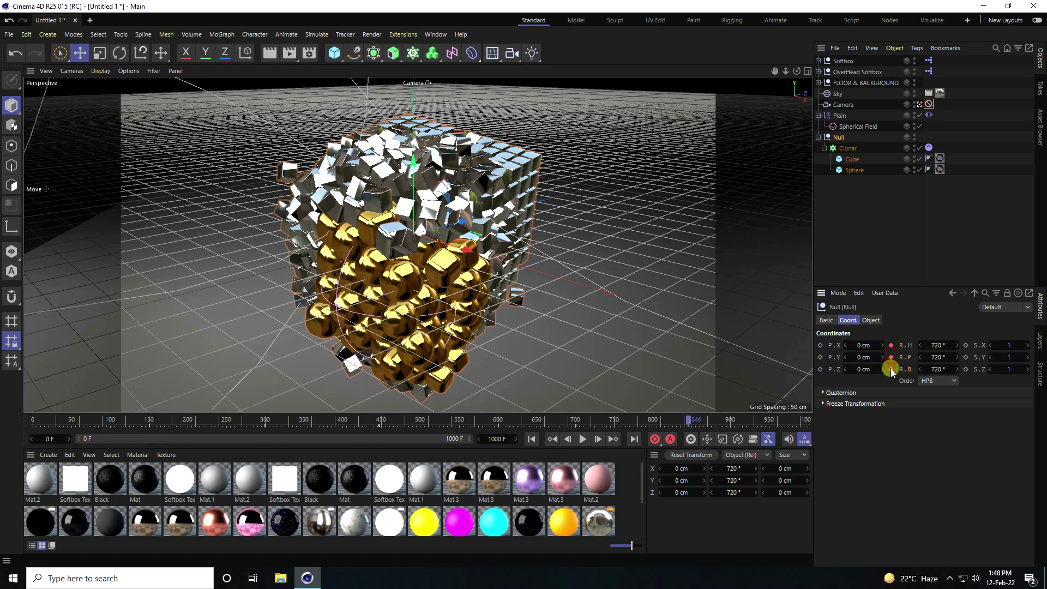
pyautogui.click(892, 369)
# Step: Play the rotation from frame 0 and stop around frame 227
pyautogui.click(531, 440)
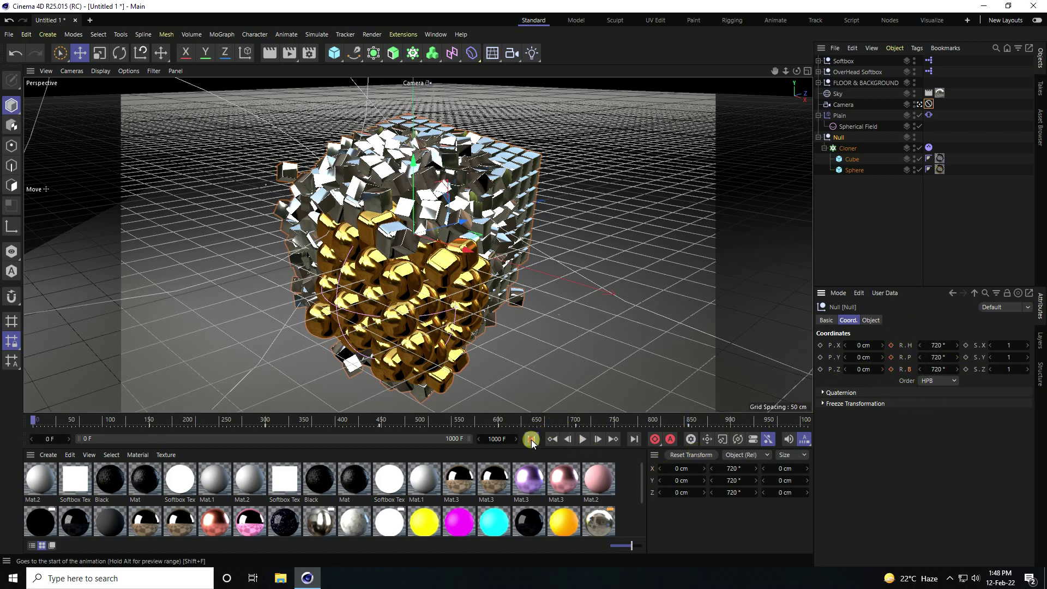
pyautogui.click(581, 440)
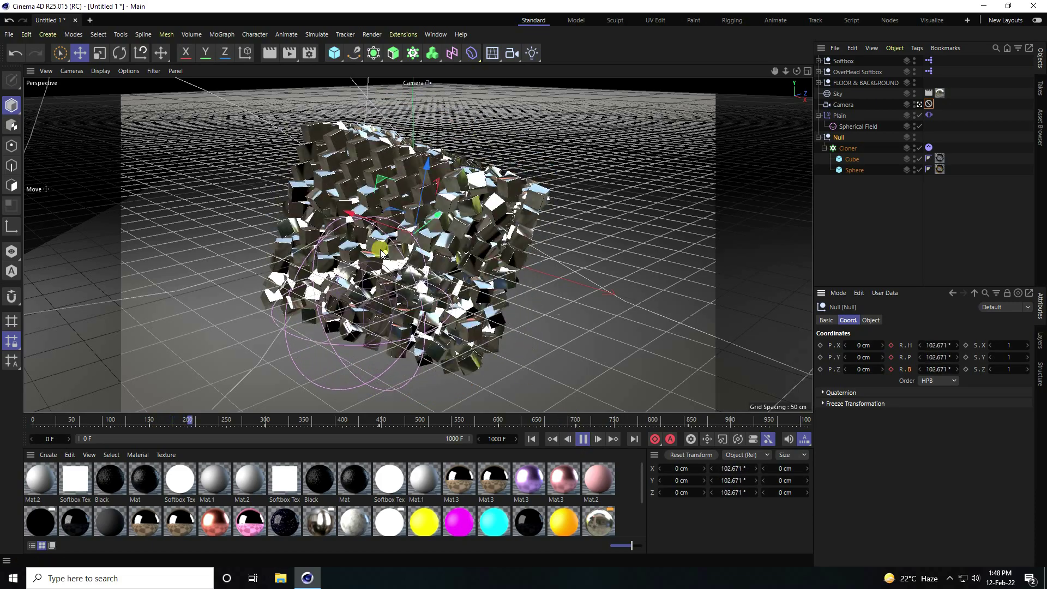
pyautogui.press('F8')
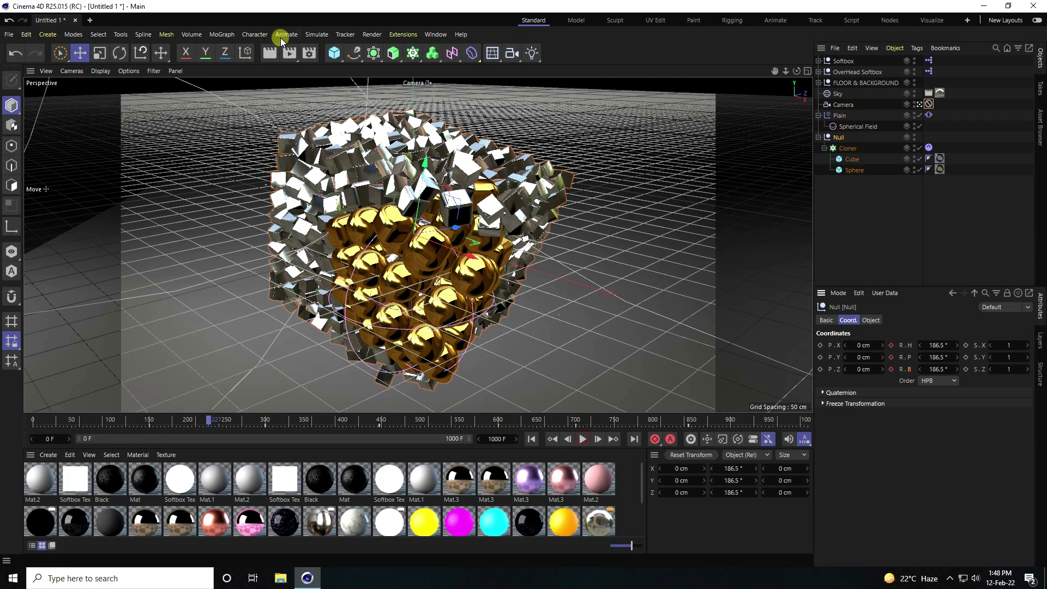
# Step: In Render Settings, render all frames 0–1000 and save images as JPG
pyautogui.click(309, 56)
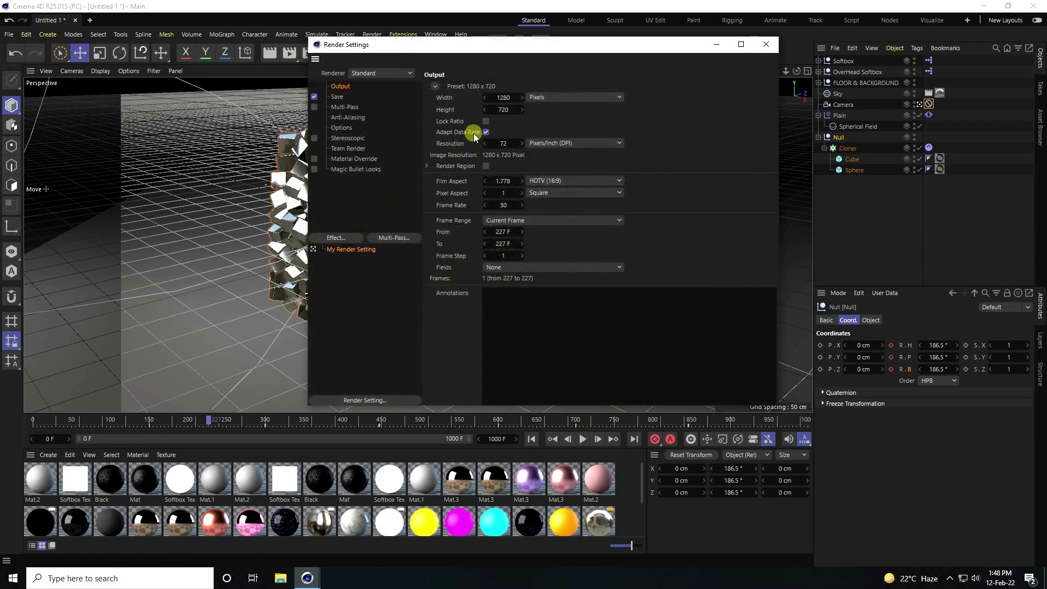
pyautogui.click(526, 220)
pyautogui.click(526, 256)
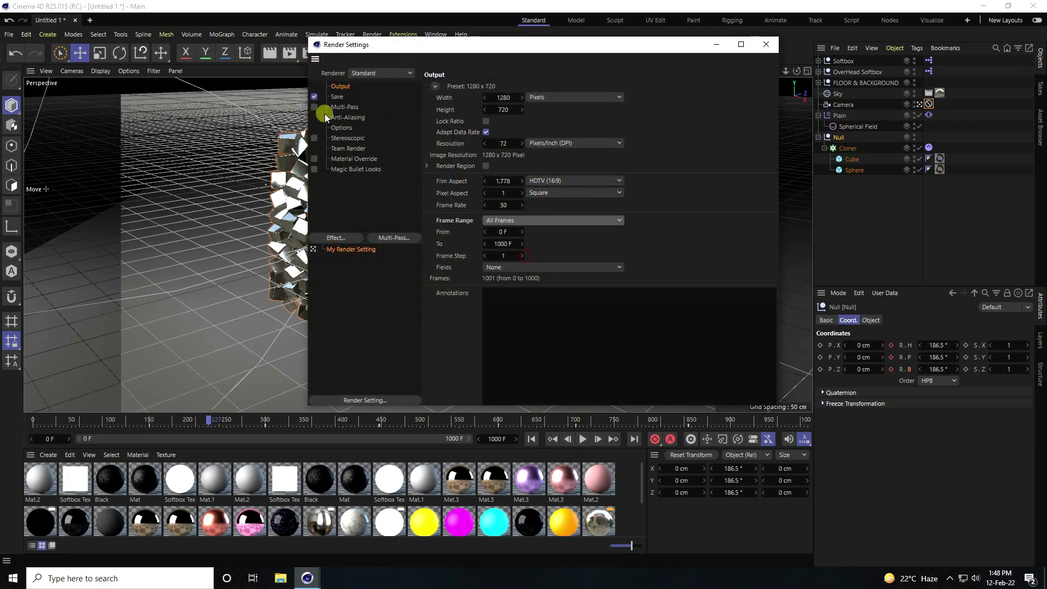
pyautogui.click(336, 96)
pyautogui.click(508, 120)
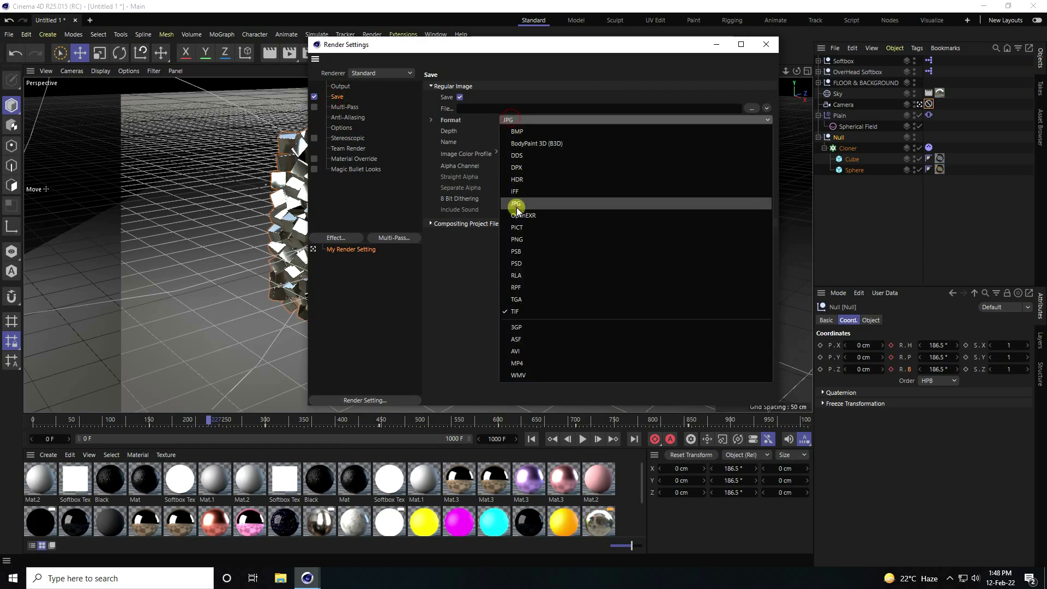
pyautogui.click(516, 208)
# Step: Set the output file to '2' inside a new folder created on the Desktop
pyautogui.click(752, 108)
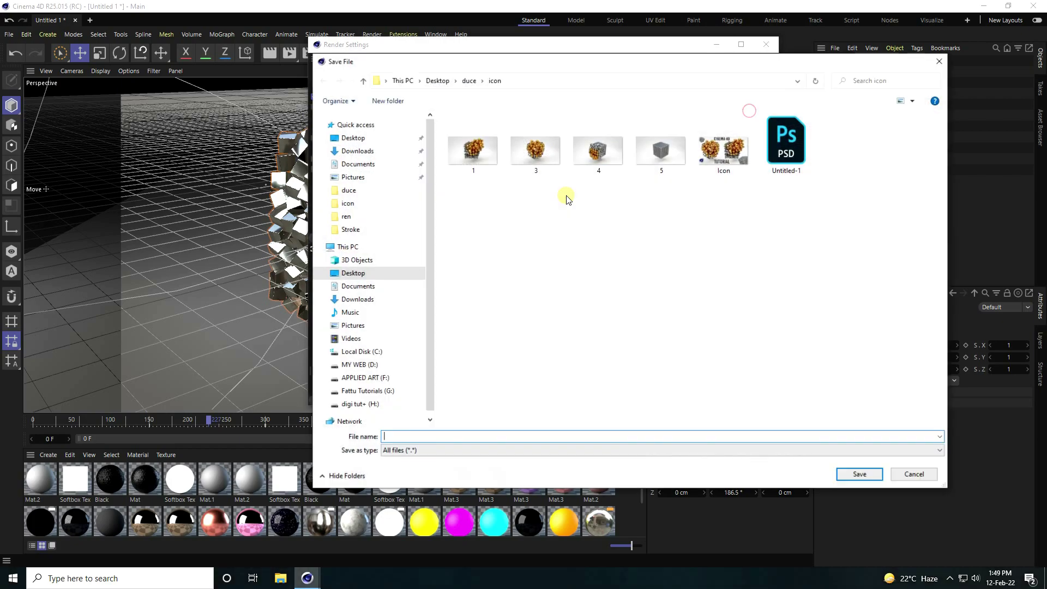
pyautogui.click(333, 139)
pyautogui.rightClick(571, 347)
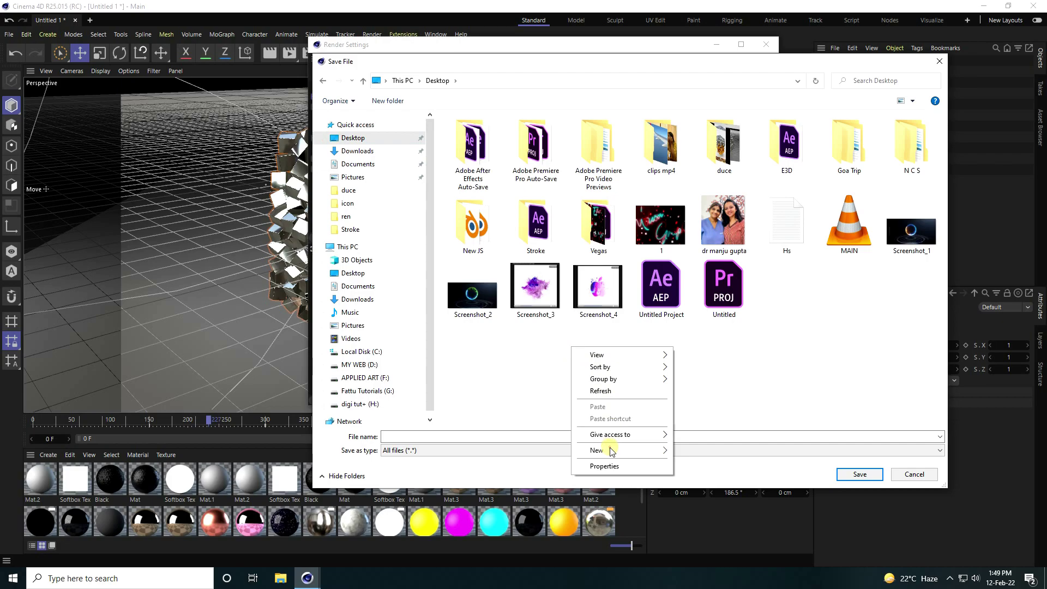
pyautogui.press('Escape')
pyautogui.rightClick(582, 345)
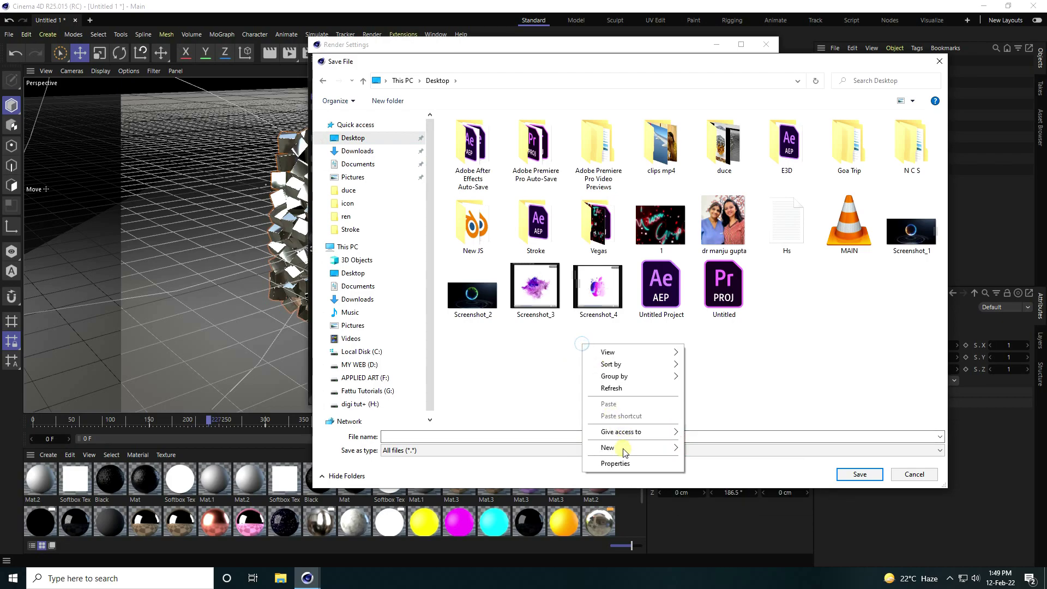
pyautogui.moveTo(624, 448)
pyautogui.click(703, 446)
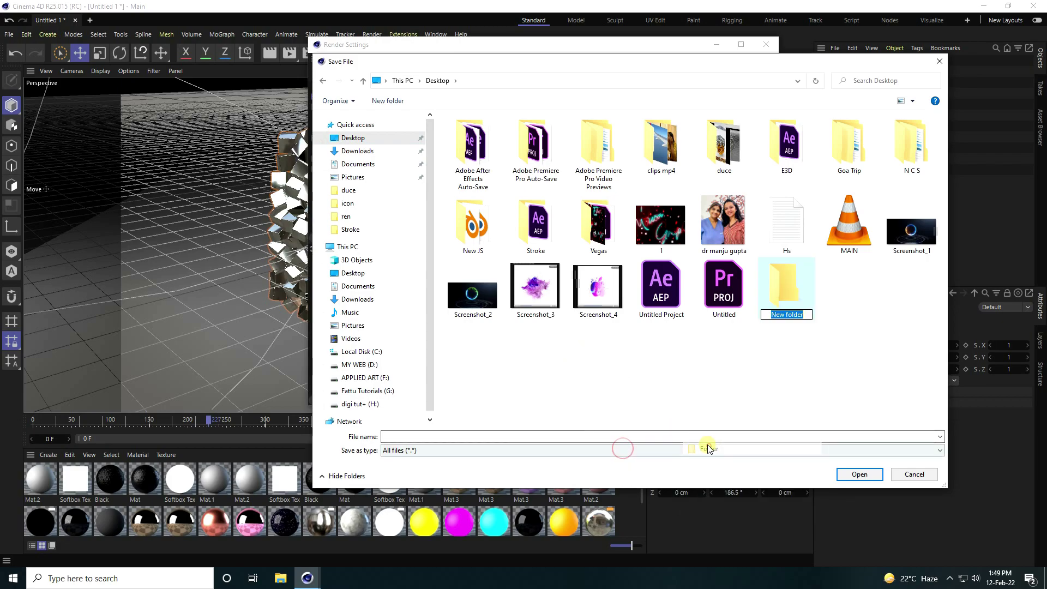
pyautogui.doubleClick(792, 285)
pyautogui.click(595, 435)
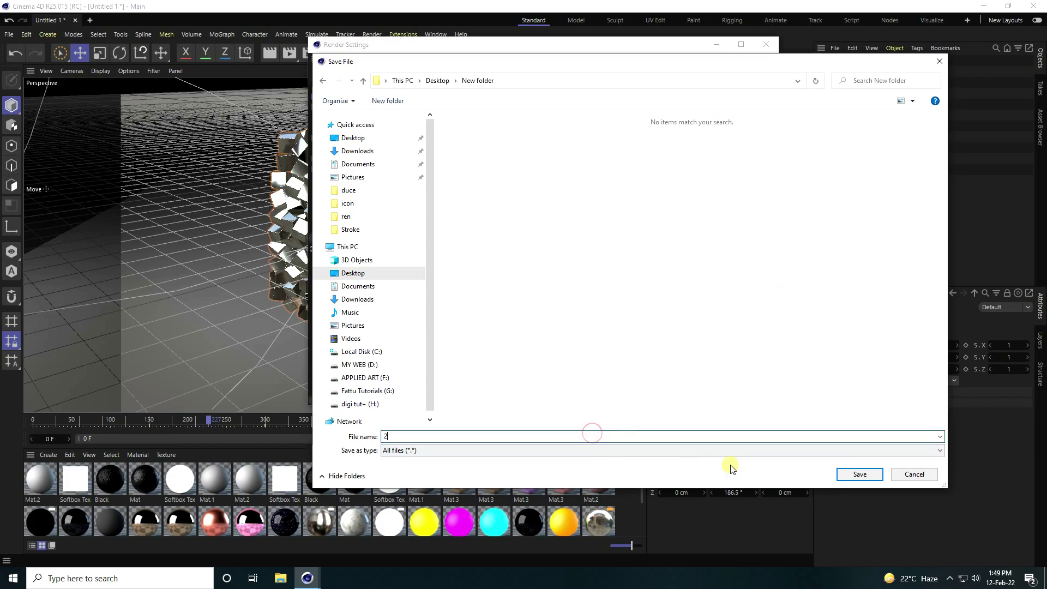
pyautogui.click(860, 474)
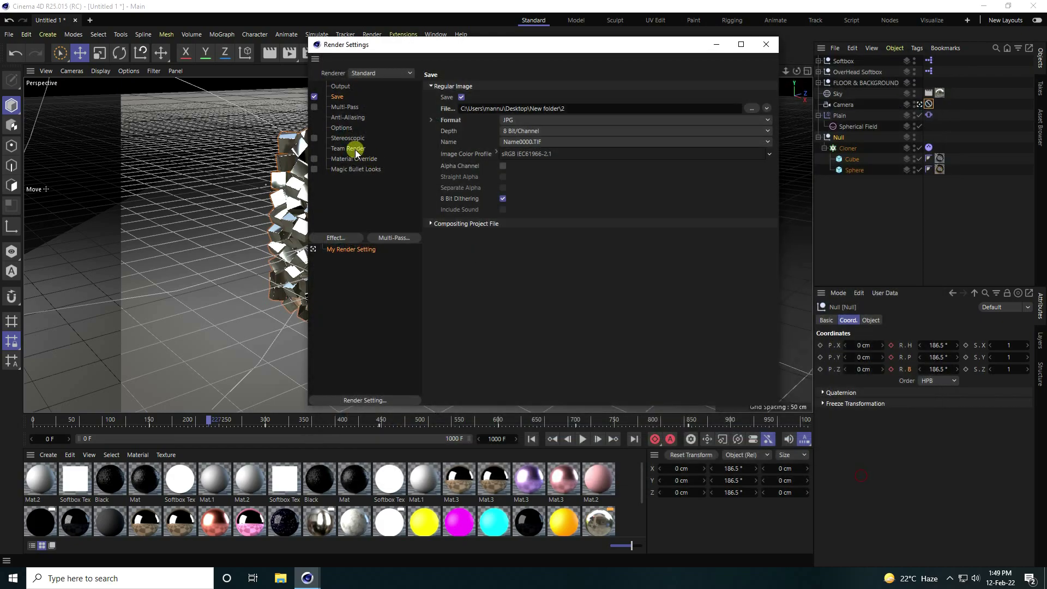
# Step: Add the Global Illumination effect and set anti-aliasing to Best with 2x2 maximum level
pyautogui.click(337, 239)
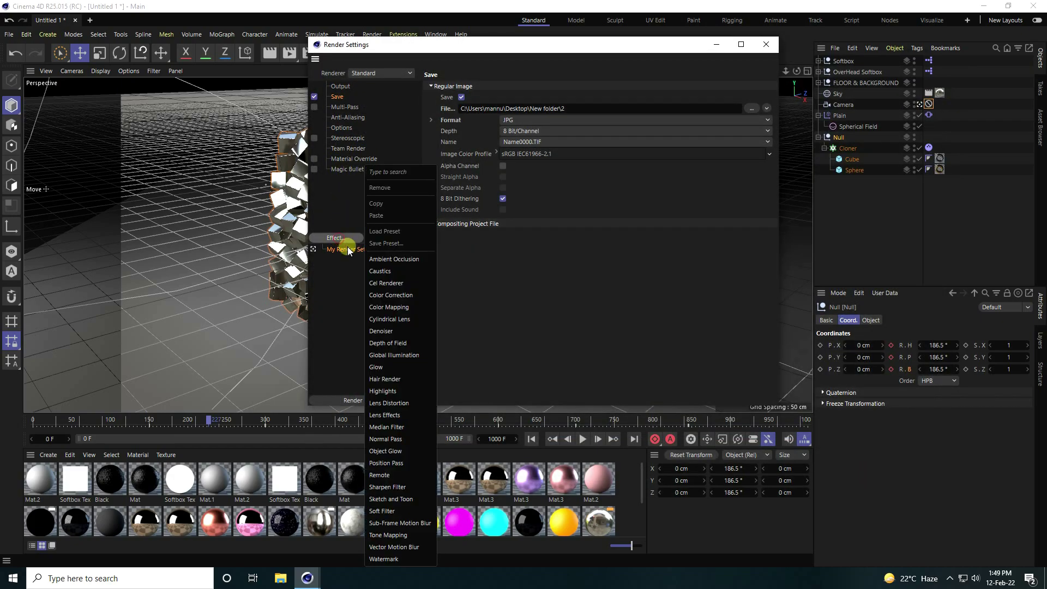
pyautogui.click(396, 355)
pyautogui.click(347, 117)
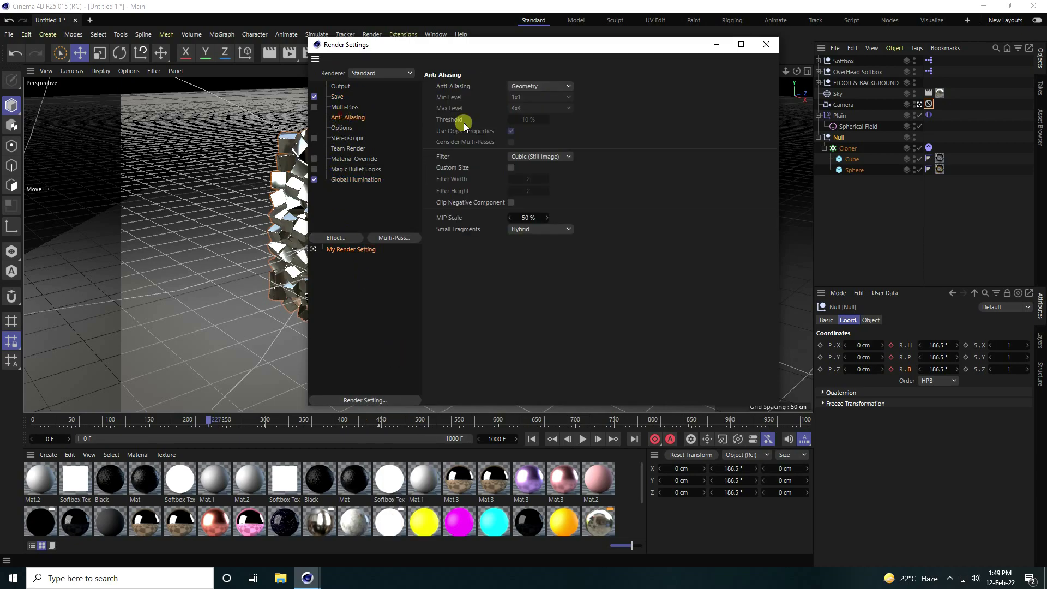
pyautogui.click(526, 86)
pyautogui.click(526, 120)
pyautogui.click(526, 107)
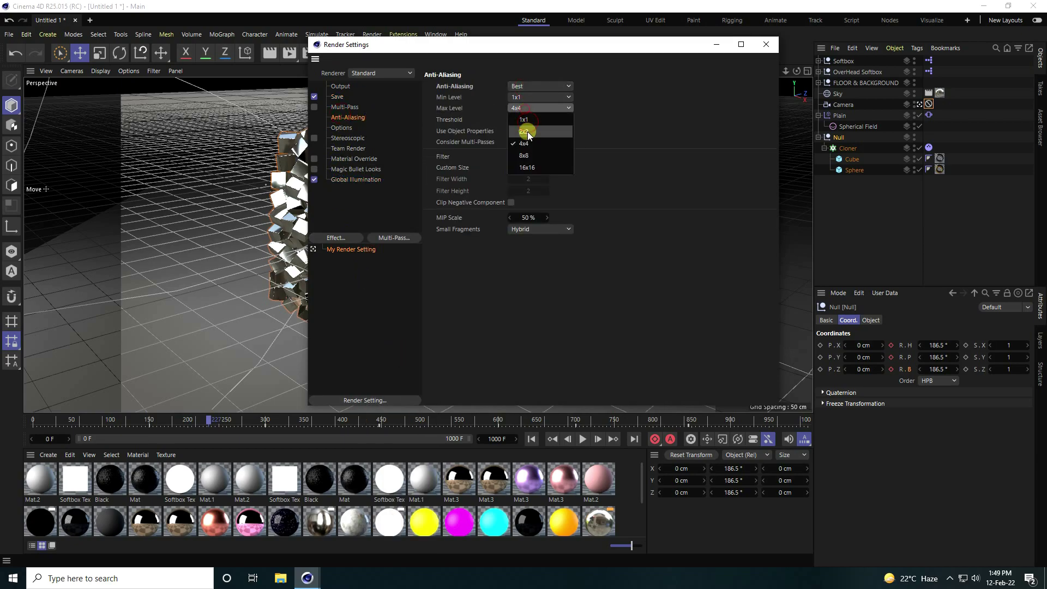
pyautogui.click(526, 132)
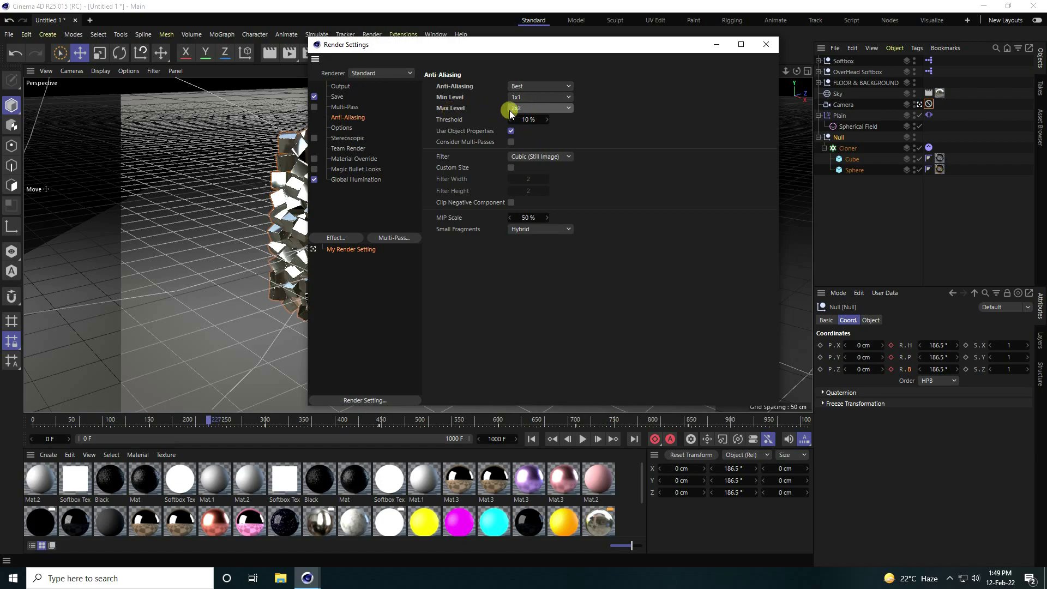
# Step: Set the Global Illumination irradiance cache record density to Low
pyautogui.click(355, 180)
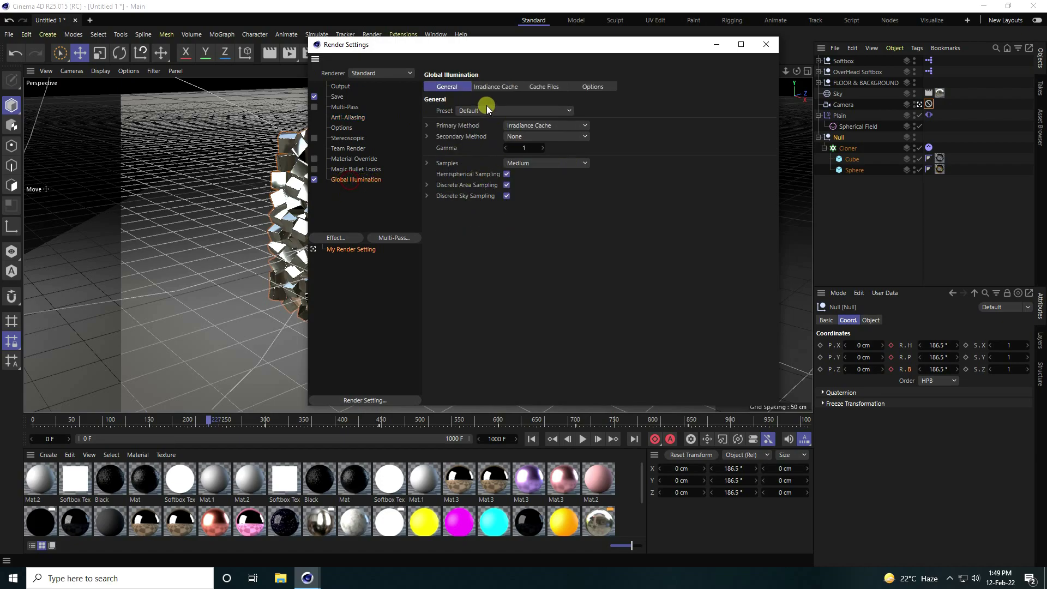
pyautogui.click(491, 87)
pyautogui.click(502, 111)
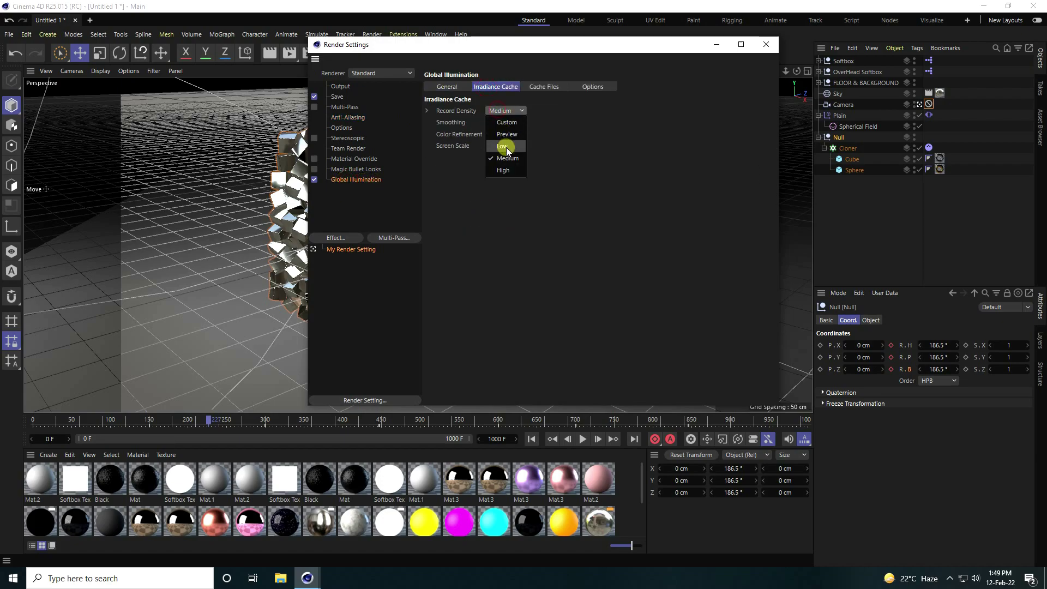
pyautogui.click(505, 147)
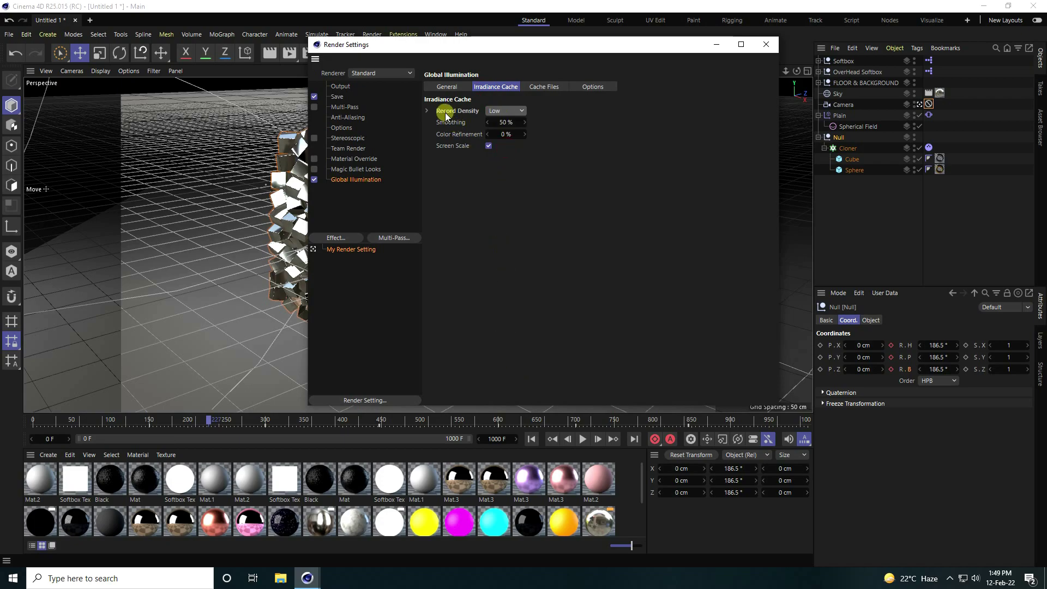
pyautogui.click(500, 110)
pyautogui.click(507, 149)
pyautogui.click(504, 112)
pyautogui.click(502, 111)
pyautogui.click(502, 111)
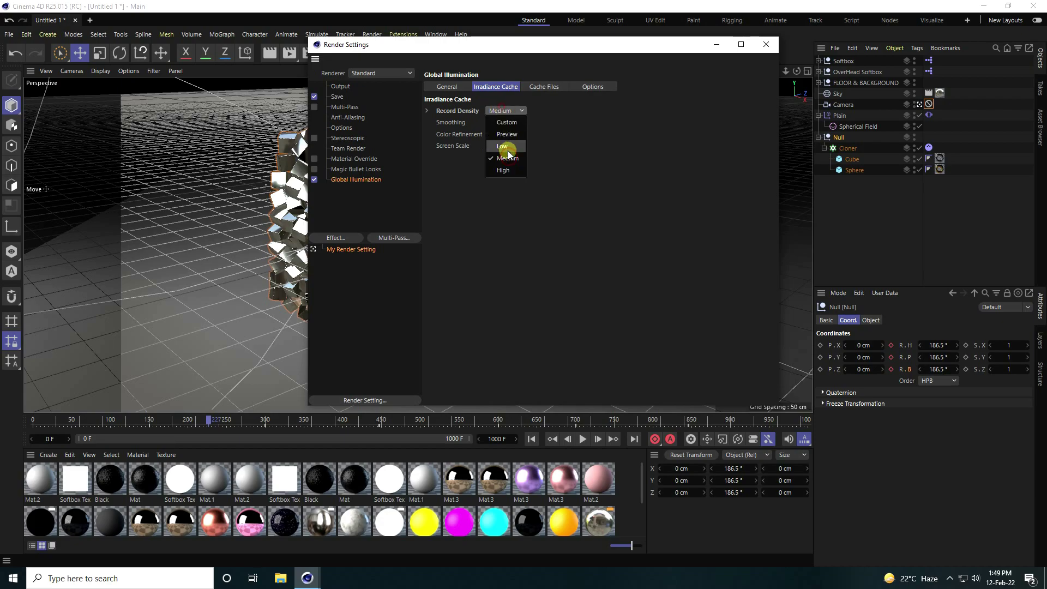
pyautogui.click(507, 149)
pyautogui.click(453, 87)
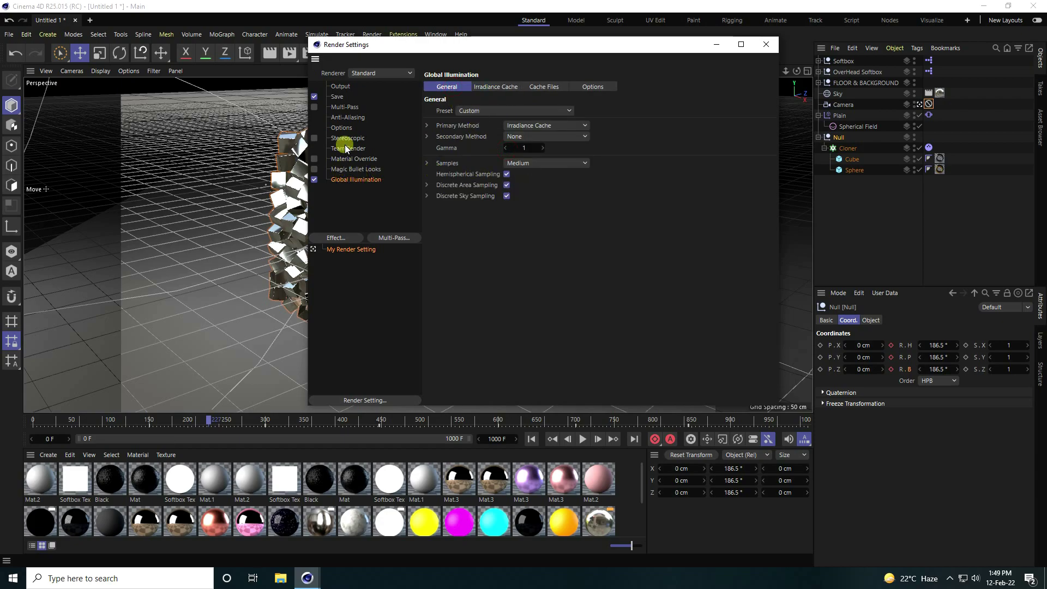
# Step: Close Render Settings, rewind to frame 0 and render the sequence to the Picture Viewer full screen
pyautogui.click(348, 118)
pyautogui.click(338, 97)
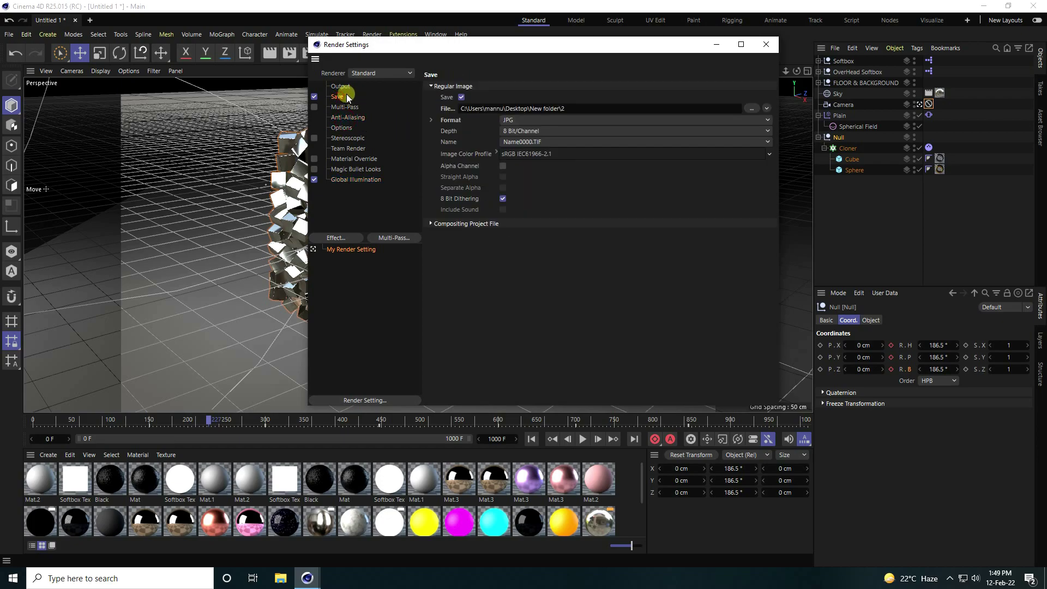
pyautogui.click(341, 87)
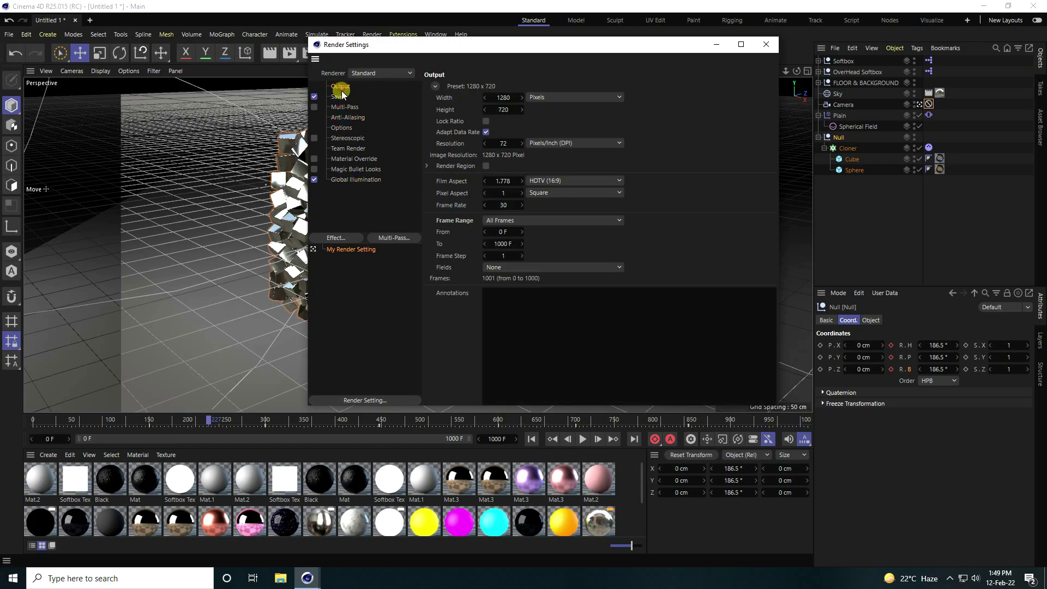
pyautogui.click(766, 44)
pyautogui.click(532, 439)
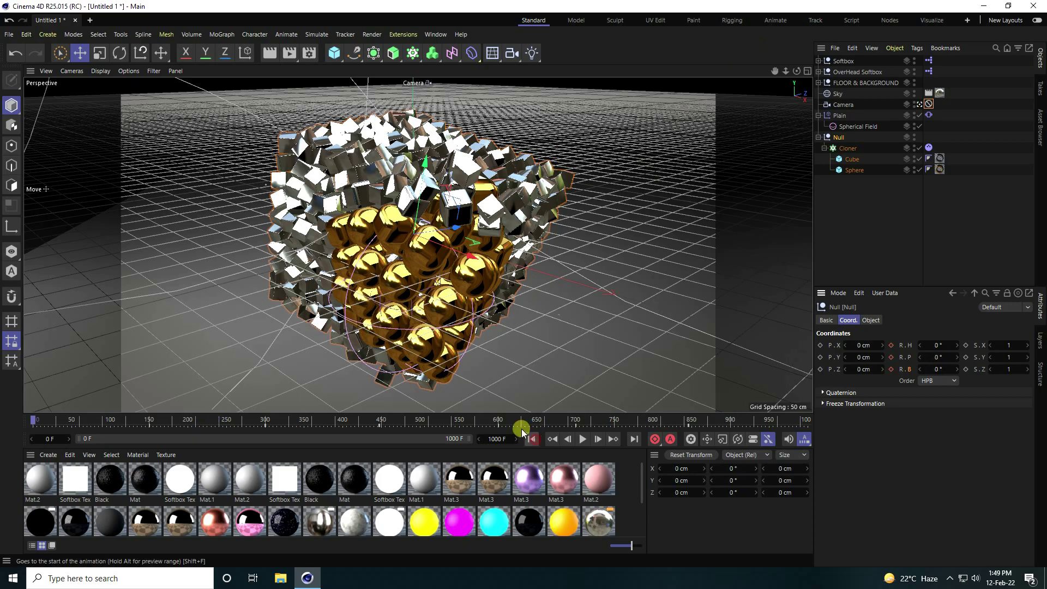
pyautogui.click(289, 53)
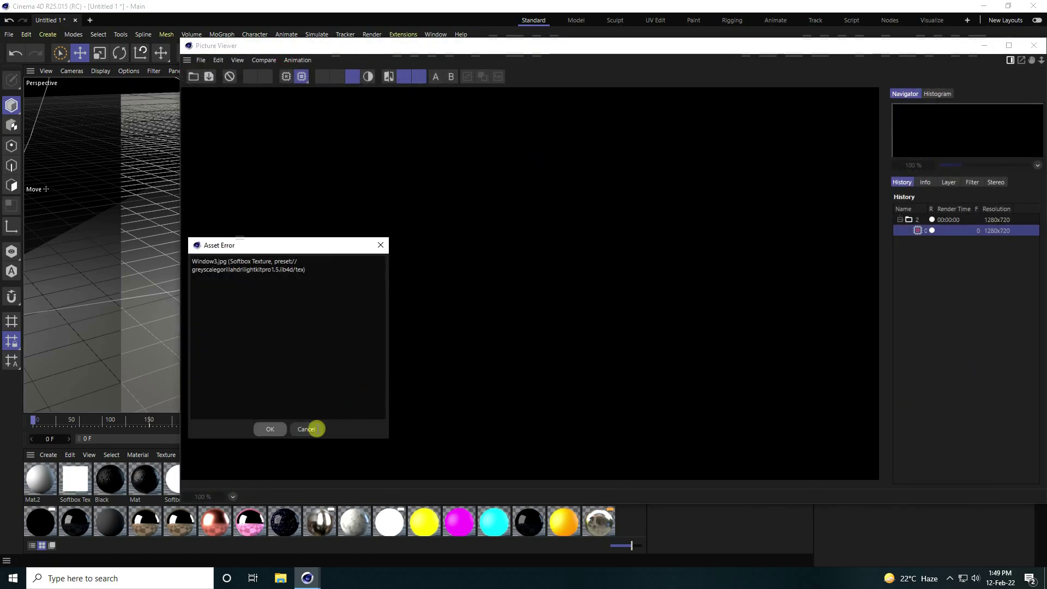
pyautogui.click(273, 430)
pyautogui.click(1009, 46)
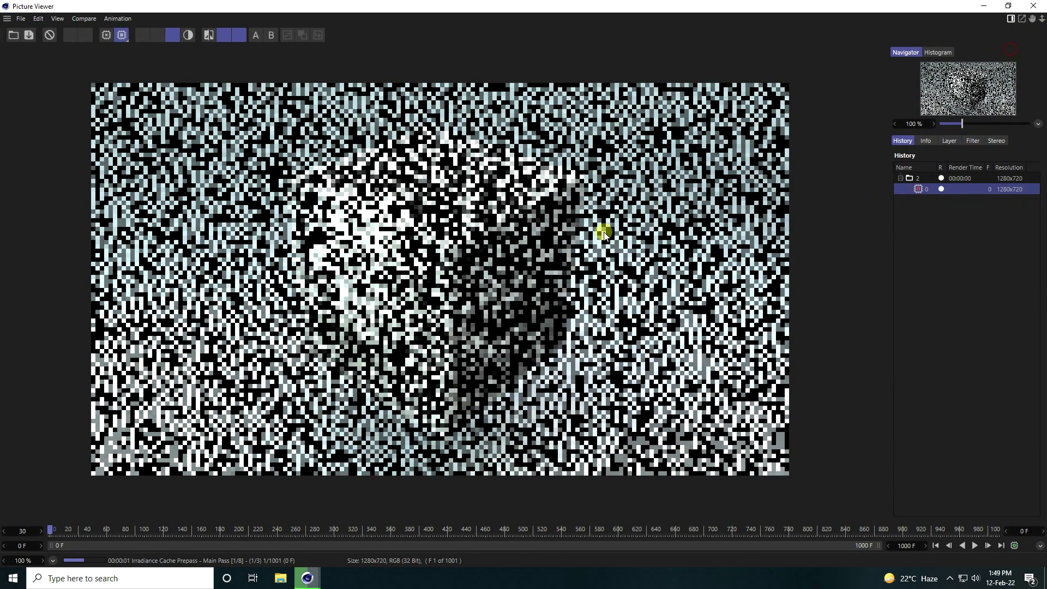